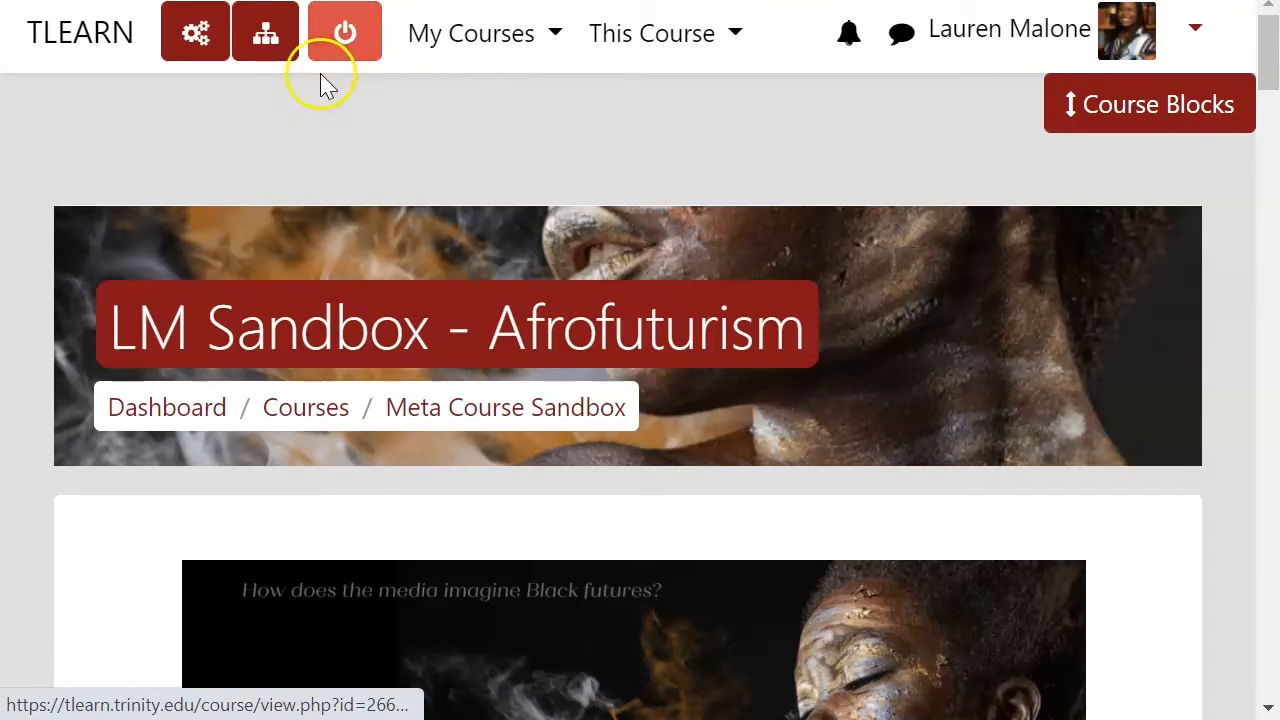
Turn editing on in the Afrofuturism sandbox course and go to the end of the Major Assignments section.
left_click(348, 42)
scroll(615, 272, "down", 10)
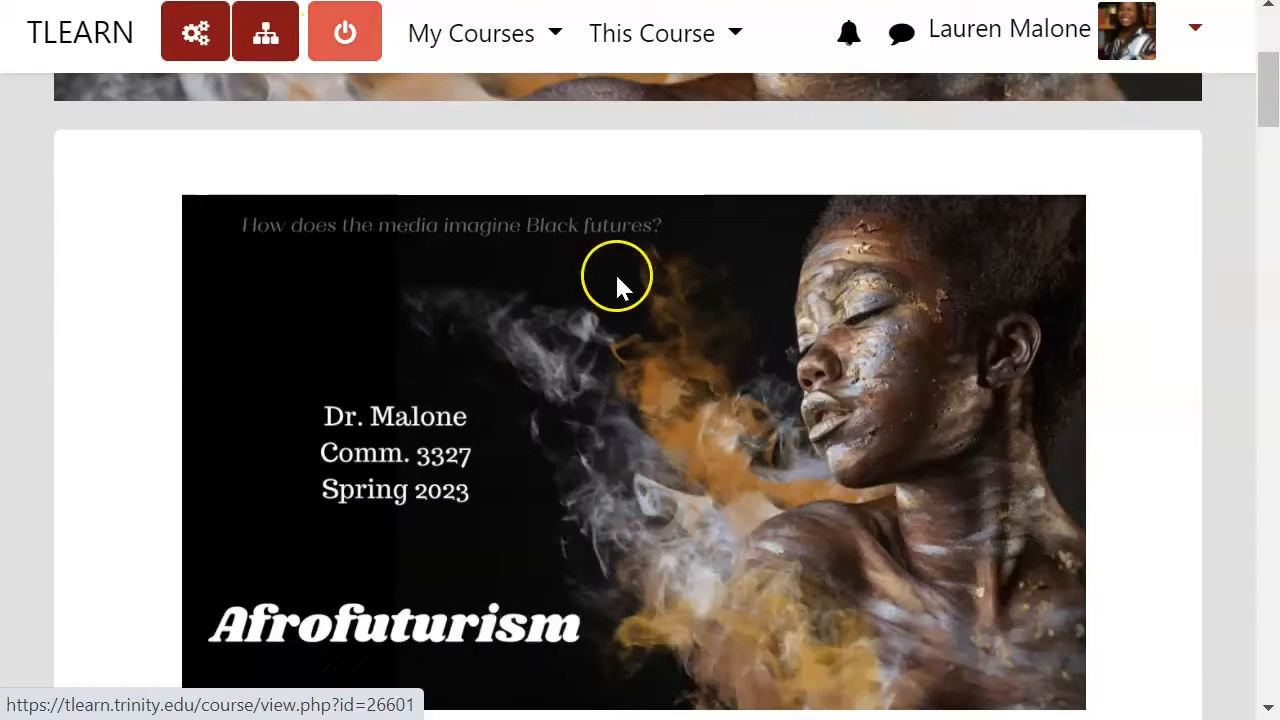
scroll(643, 318, "down", 4)
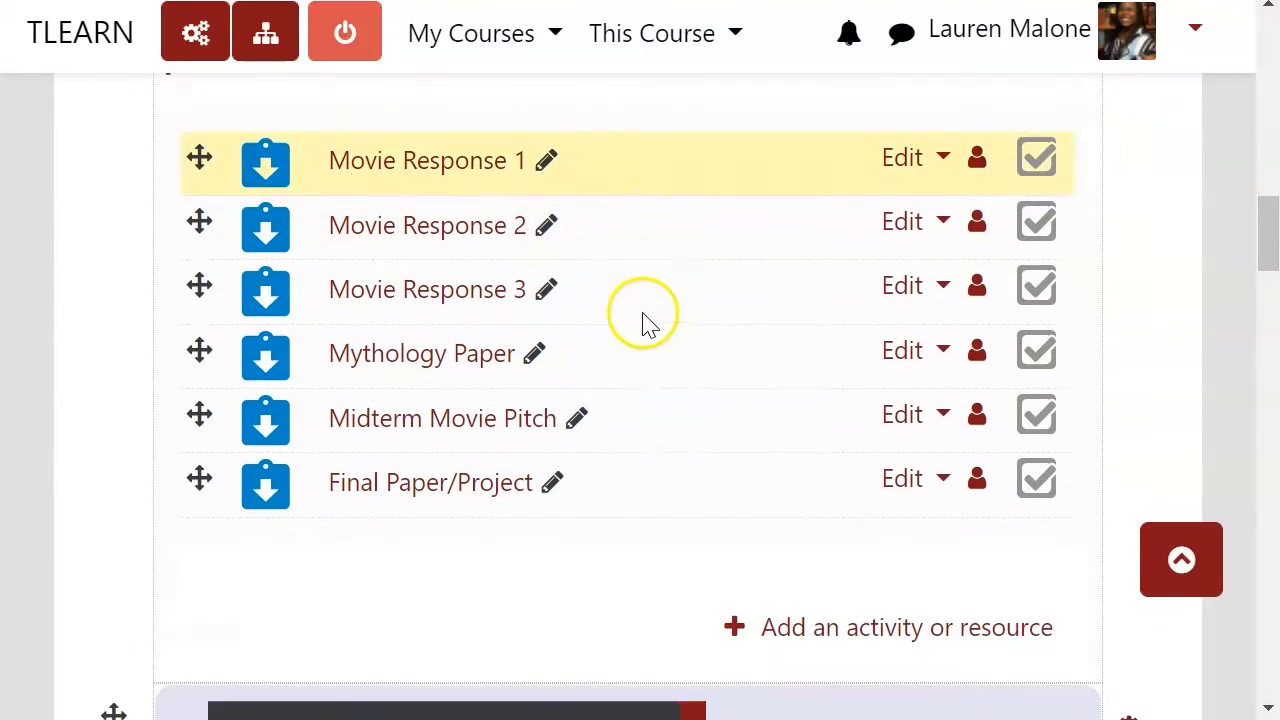
scroll(860, 500, "up", 3)
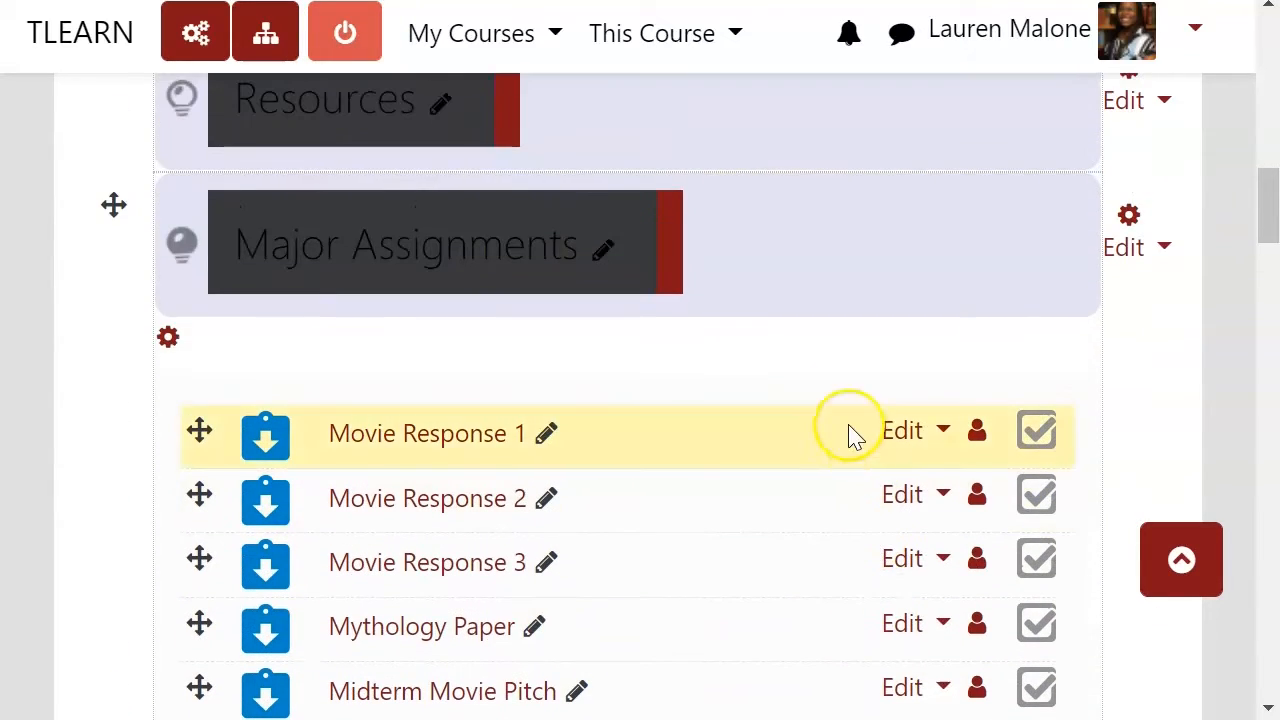
scroll(800, 276, "down", 3)
scroll(800, 278, "up", 2)
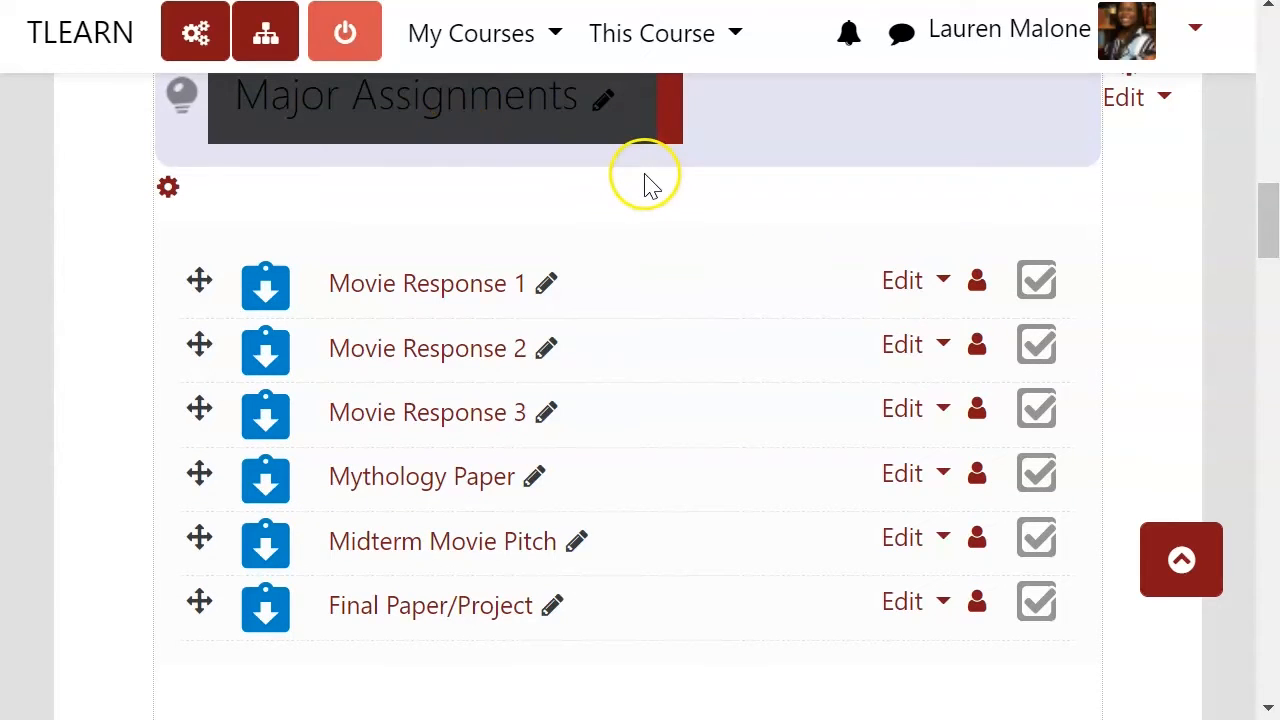
scroll(640, 229, "down", 5)
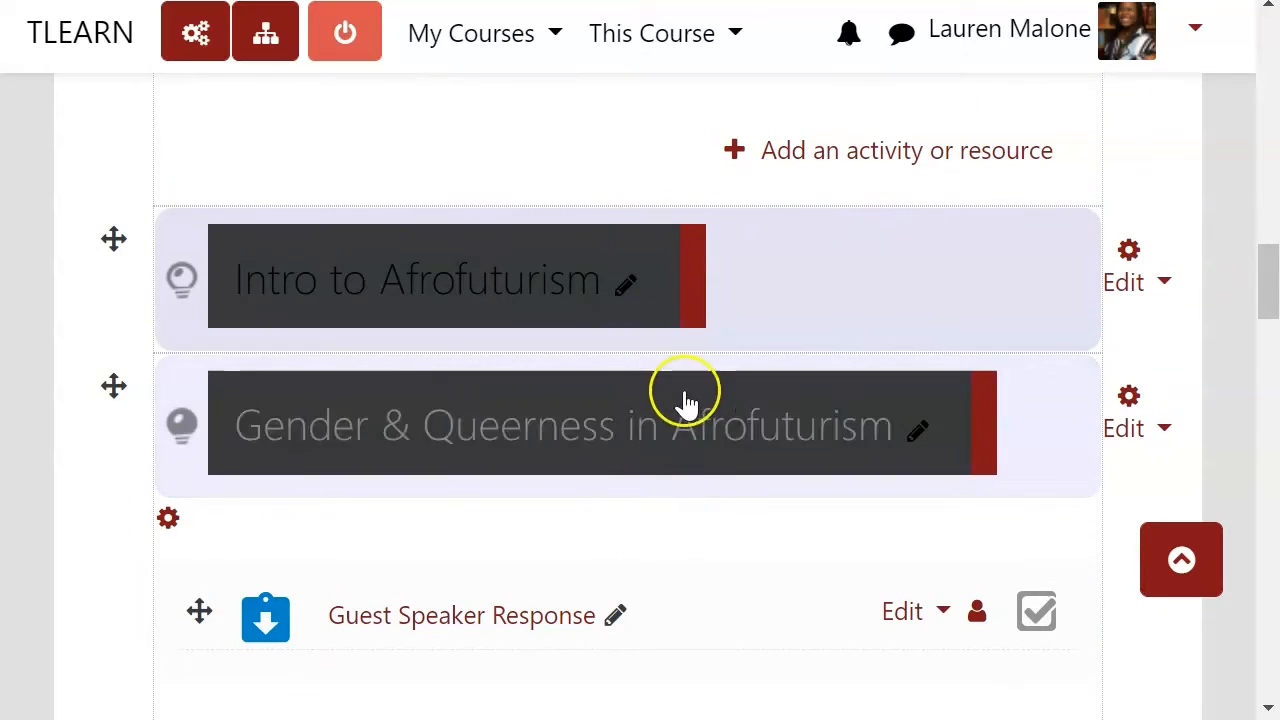
scroll(700, 405, "up", 3)
scroll(790, 470, "up", 1)
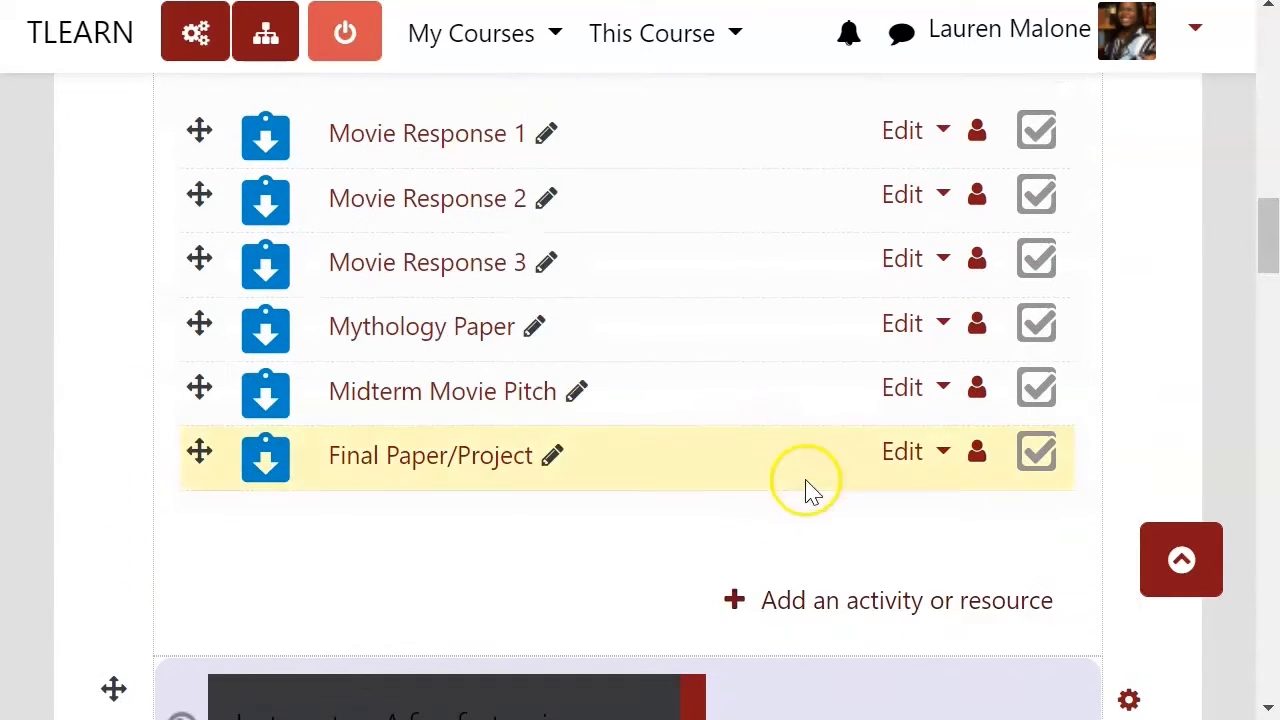
Add a new Assignment activity to the Major Assignments section, checking both the starred and the full activity lists.
left_click(846, 608)
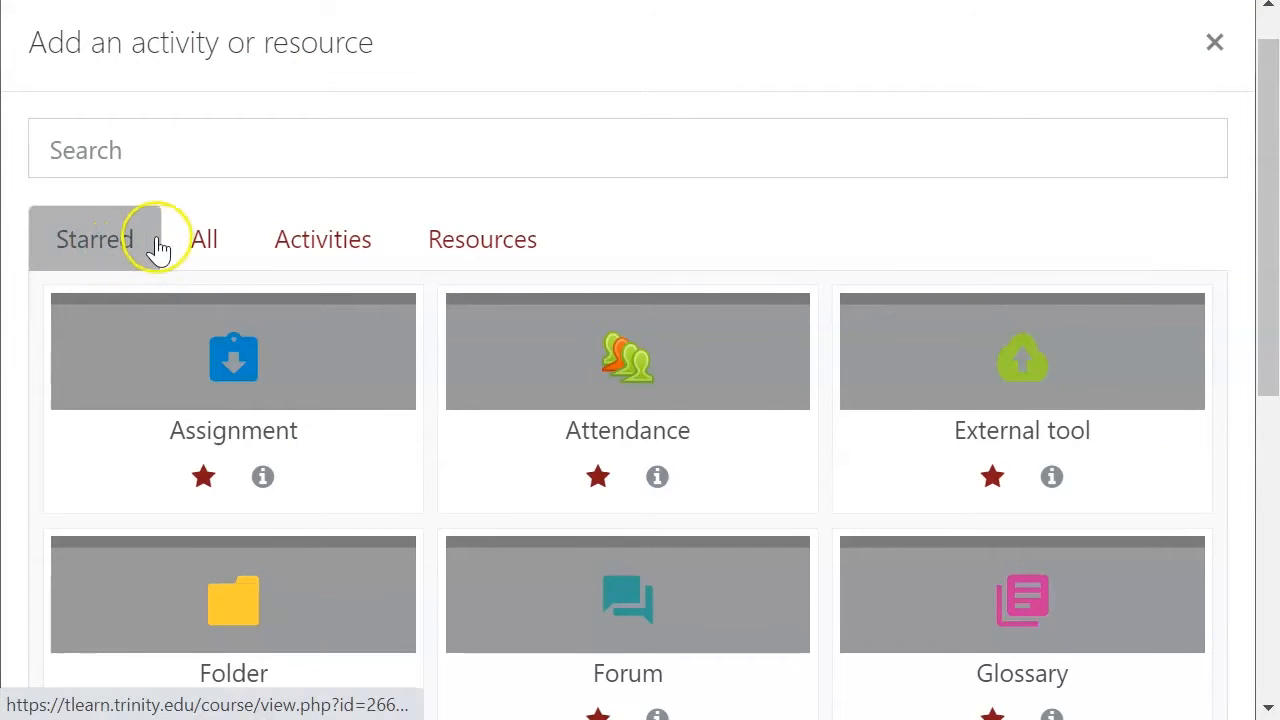
left_click(205, 245)
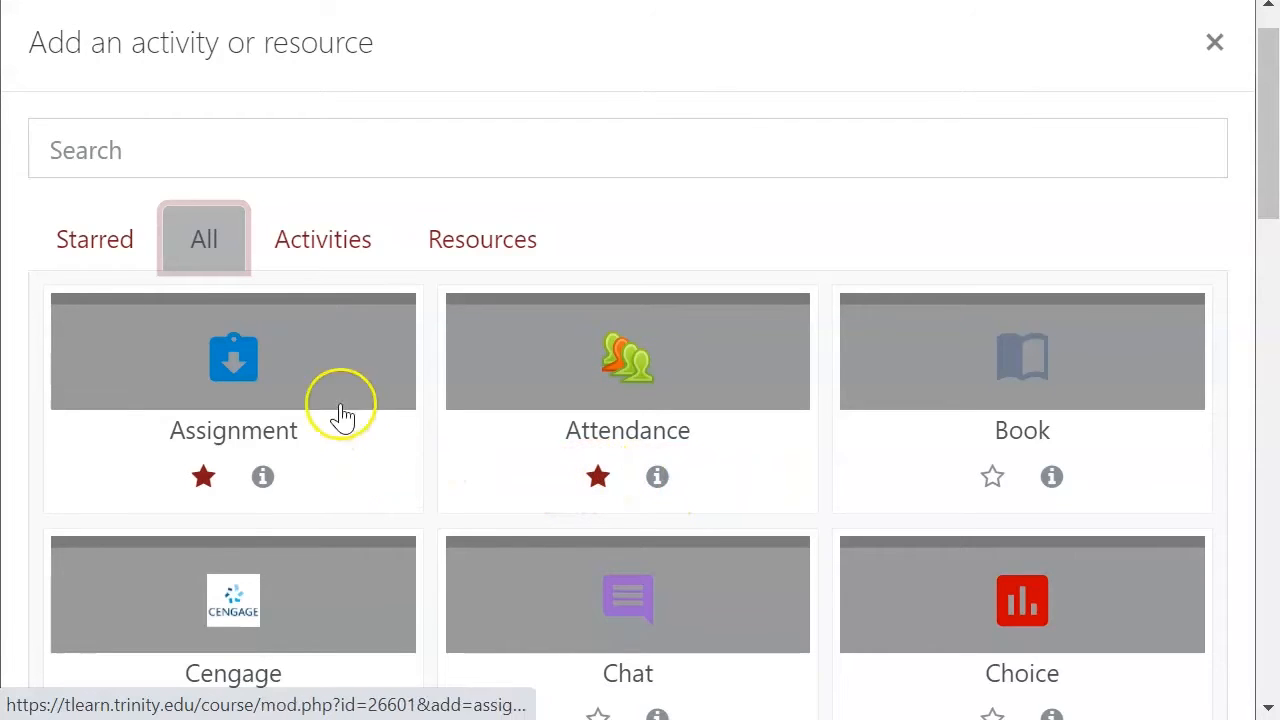
left_click(94, 248)
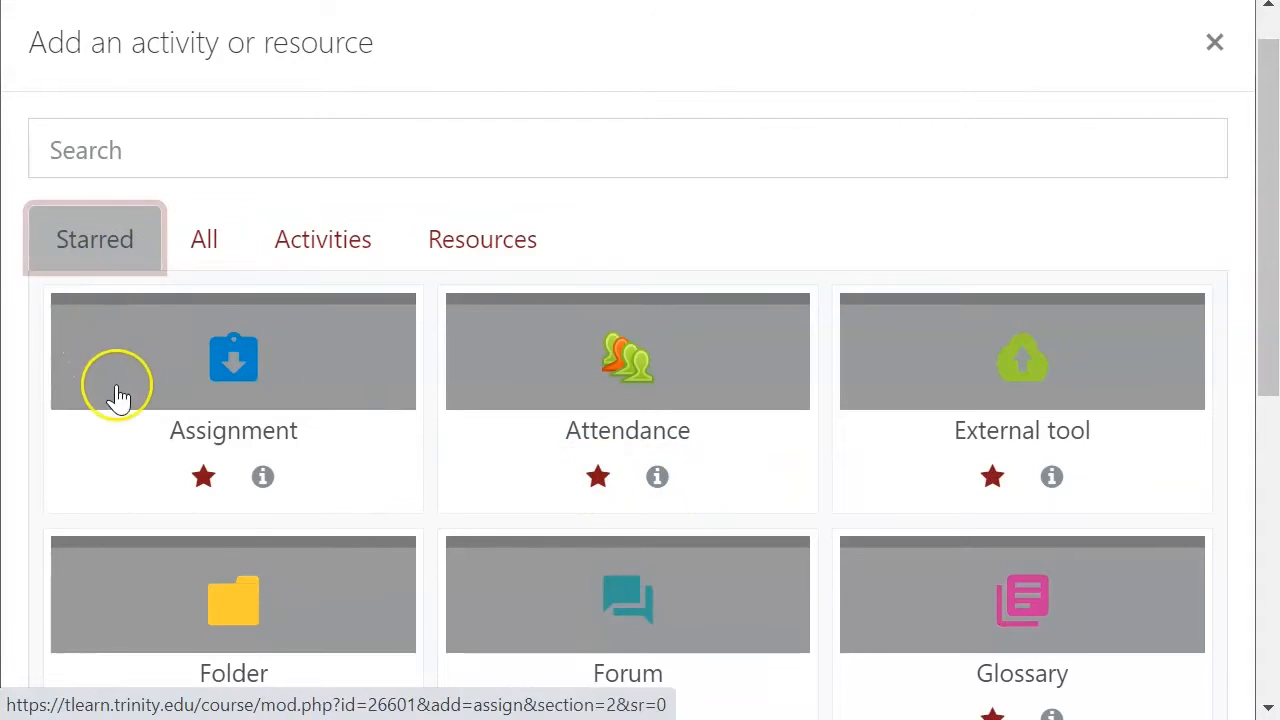
left_click(246, 432)
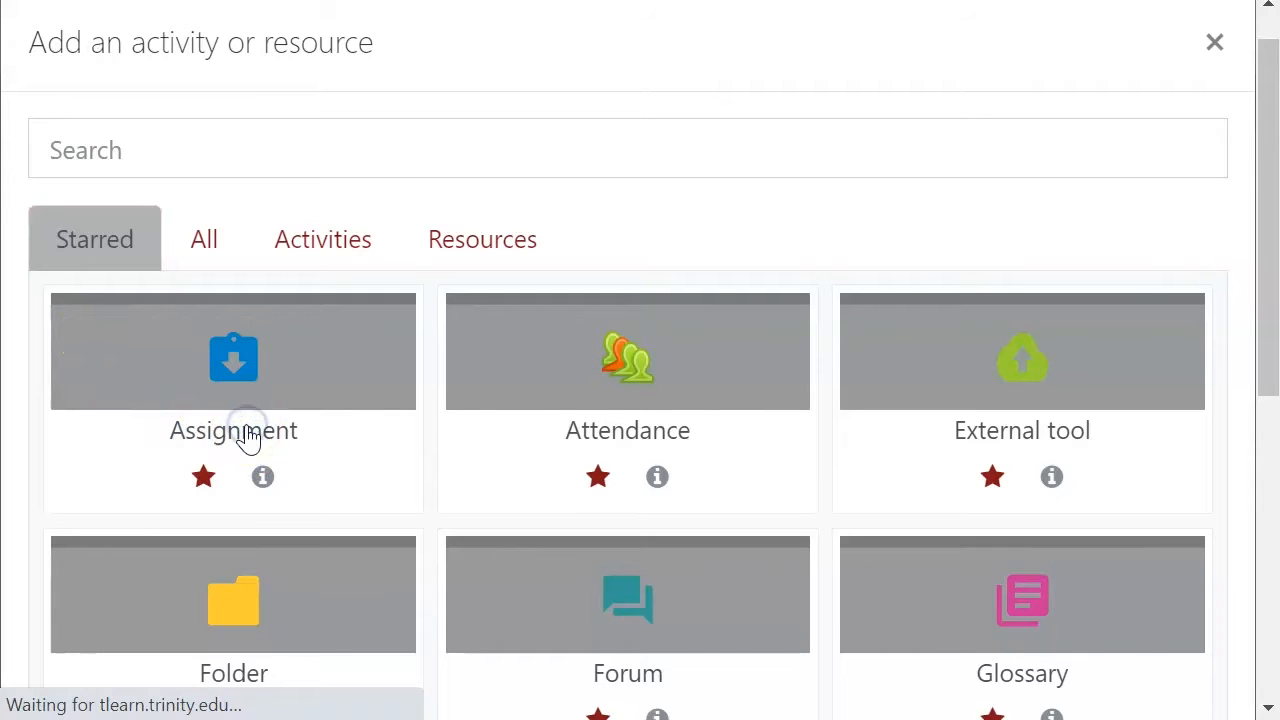
Name the new assignment "Guest Speaker Response - Course Intro".
scroll(697, 531, "down", 5)
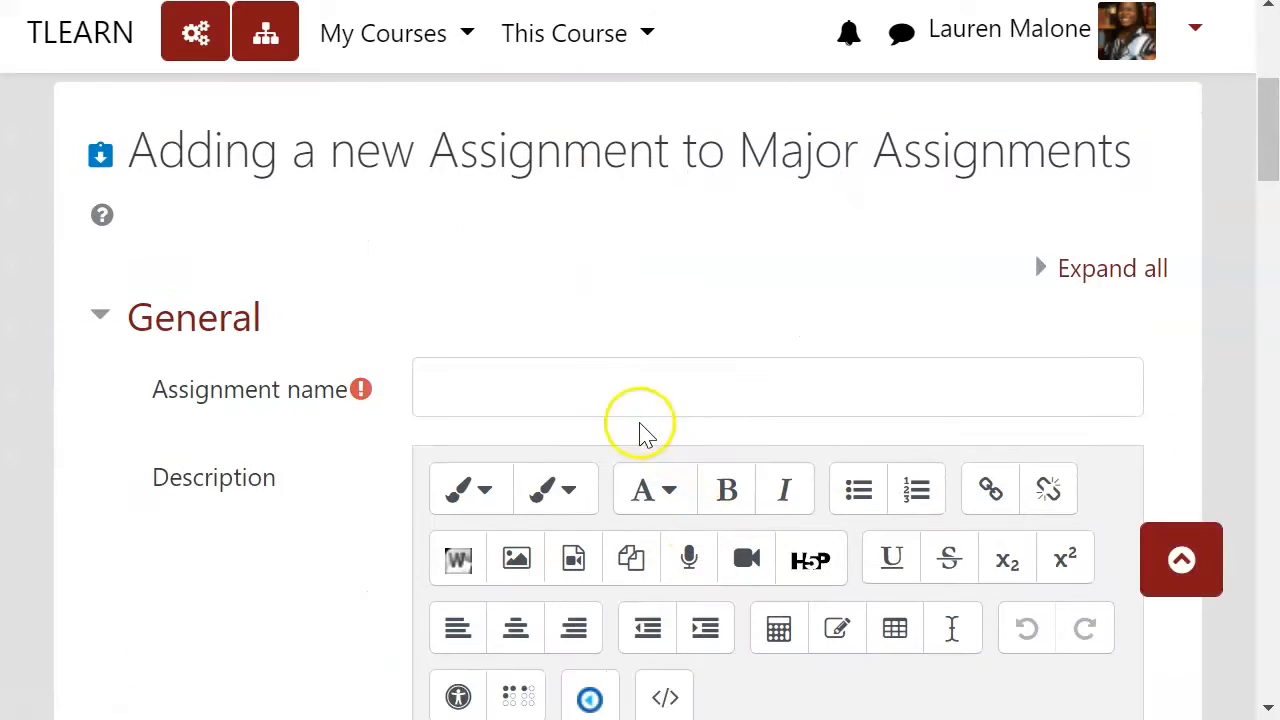
scroll(645, 432, "down", 2)
scroll(600, 386, "up", 1)
left_click(565, 240)
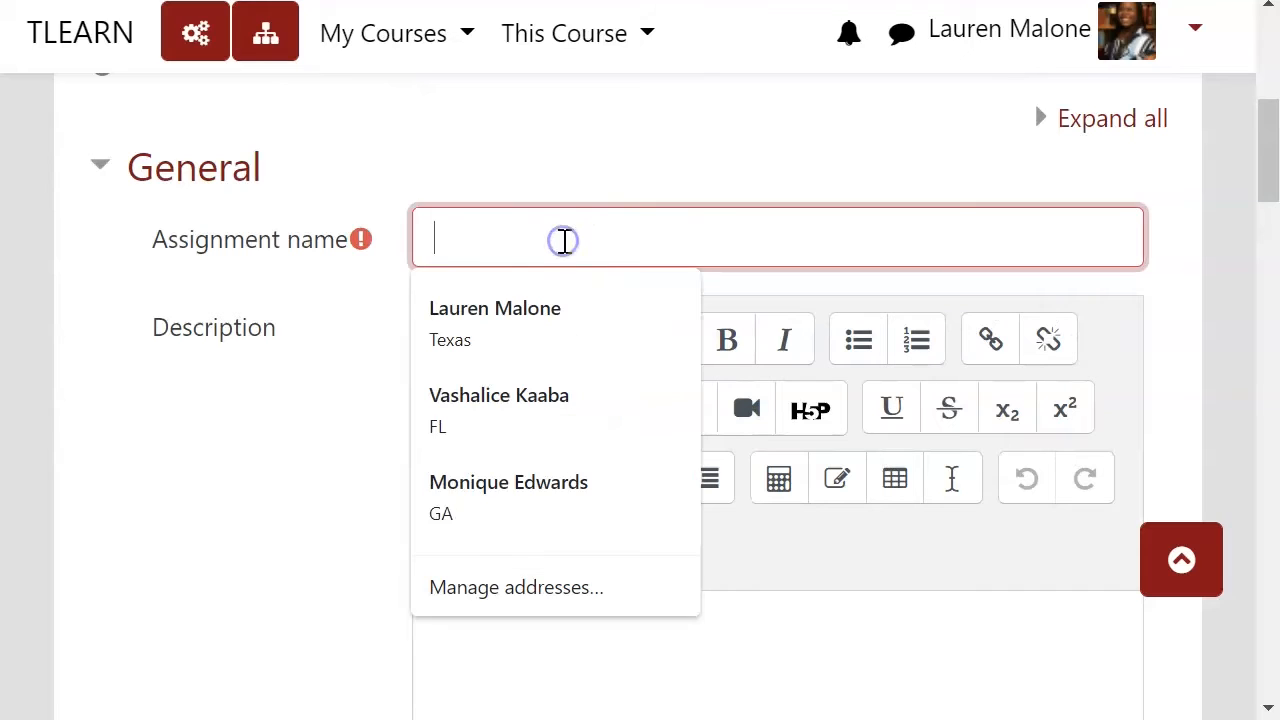
type("Gu")
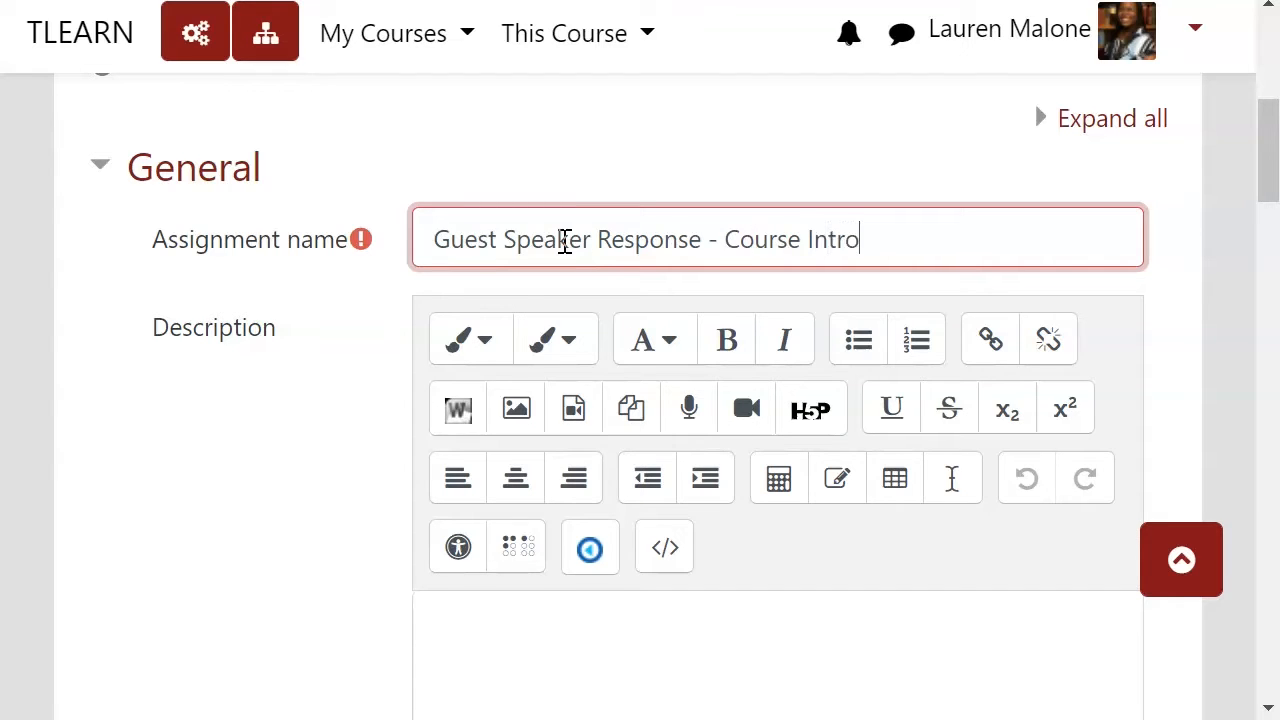
Open the Sandbox Dystopia course and examine the description shown under Destruction v. Depravity Summary in Unit 1.
scroll(606, 143, "down", 7)
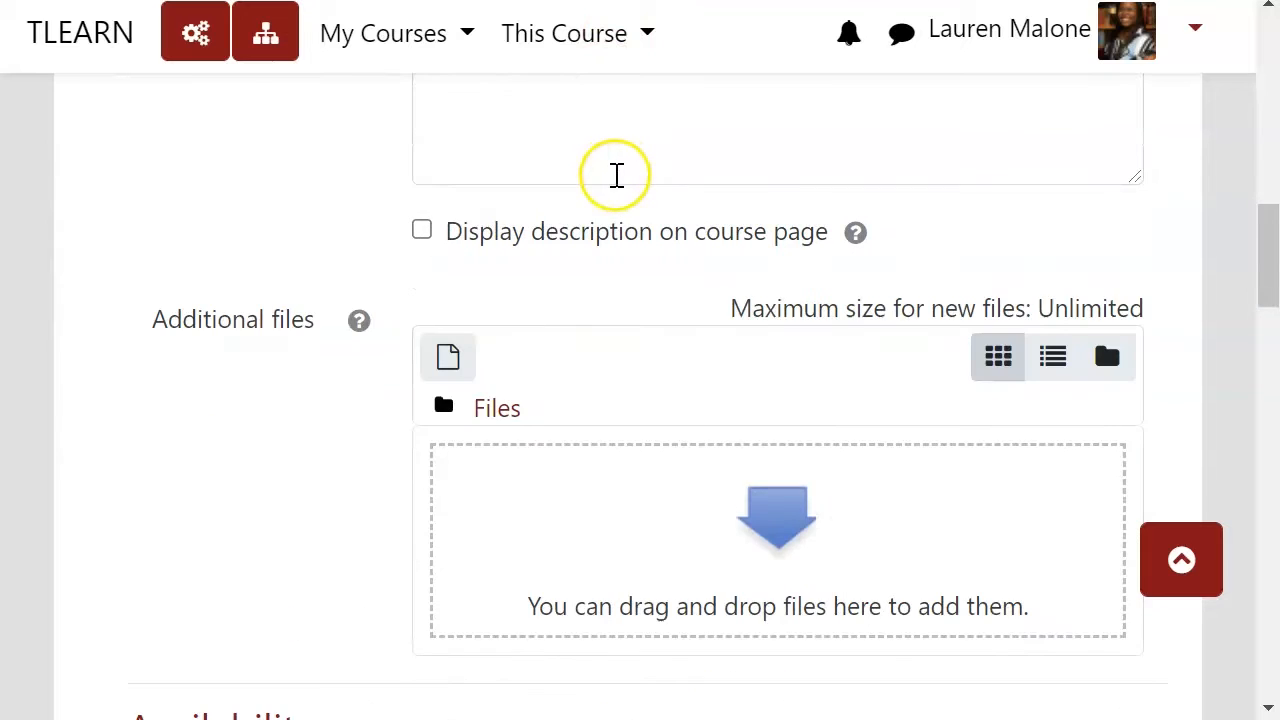
scroll(614, 166, "up", 5)
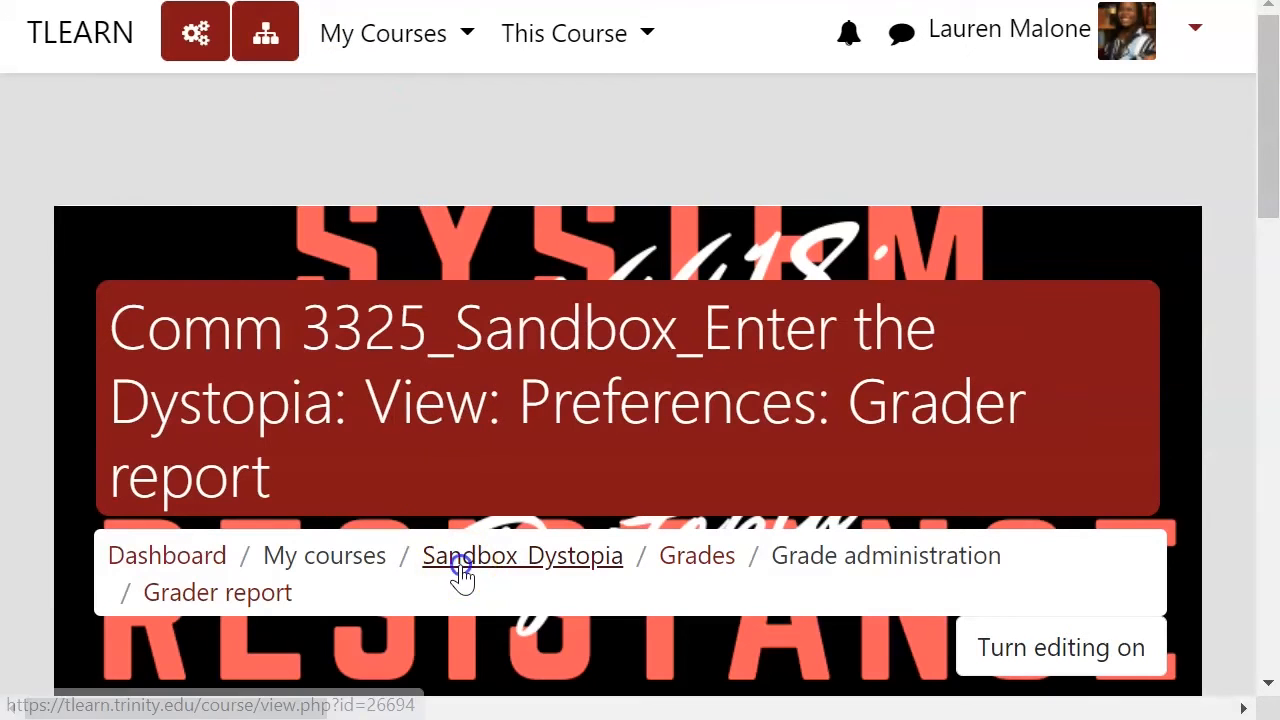
left_click(462, 575)
scroll(616, 505, "down", 10)
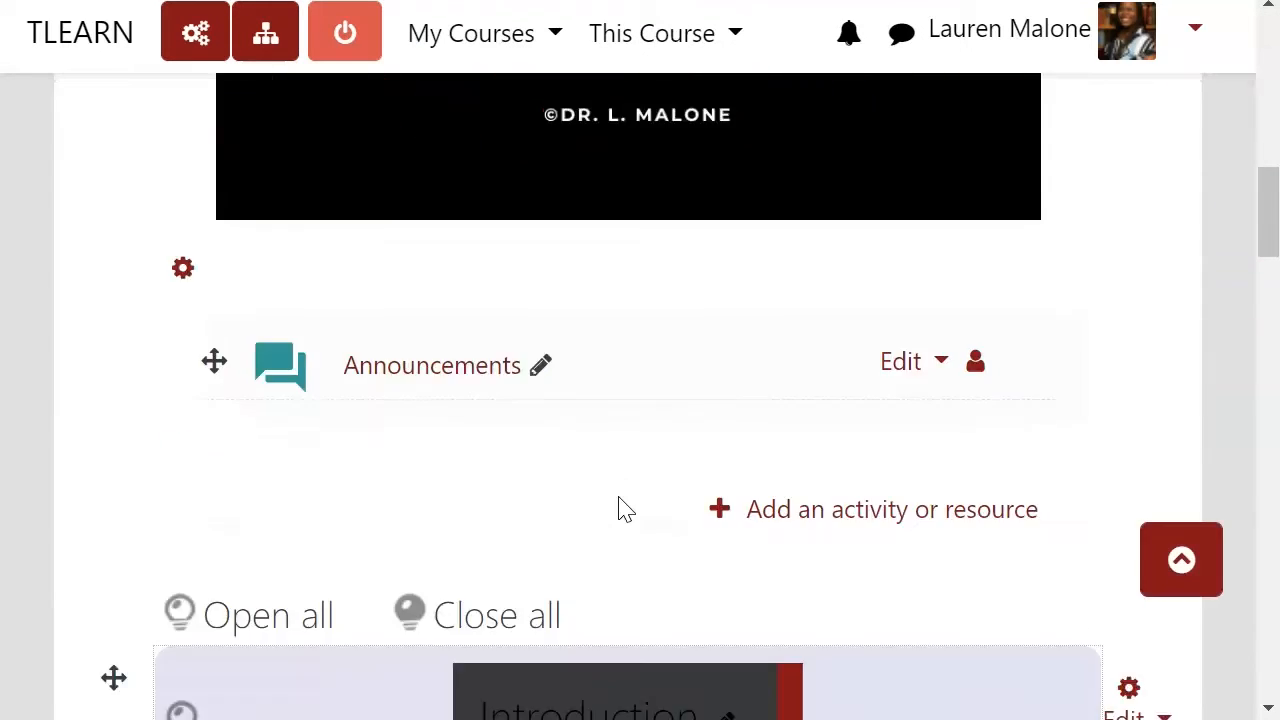
scroll(618, 510, "down", 7)
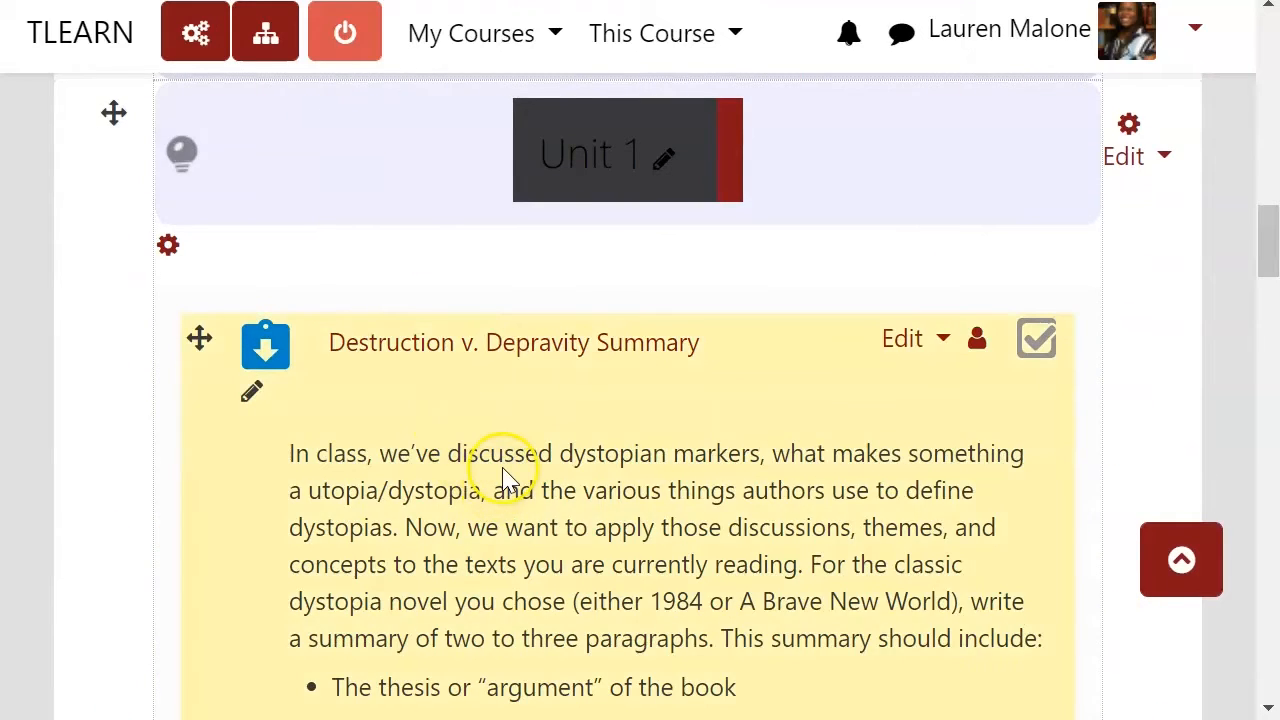
scroll(510, 480, "down", 2)
left_click_drag(290, 303, 806, 684)
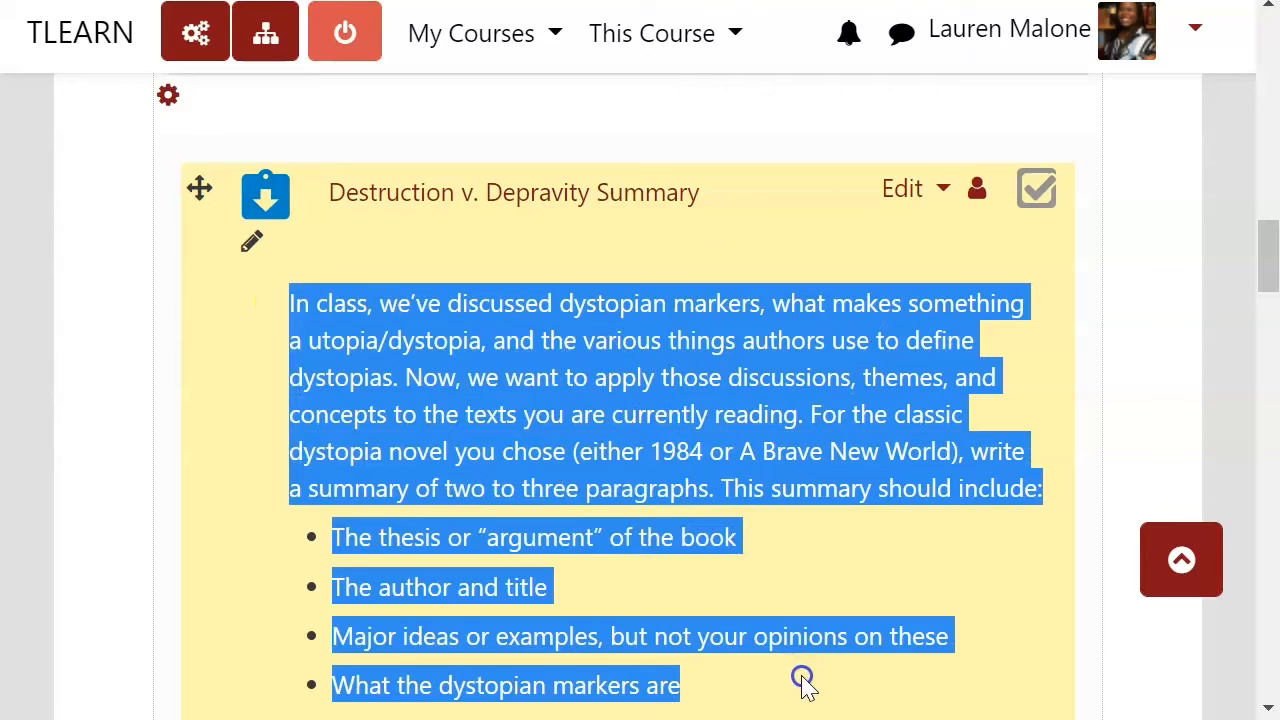
left_click(817, 622)
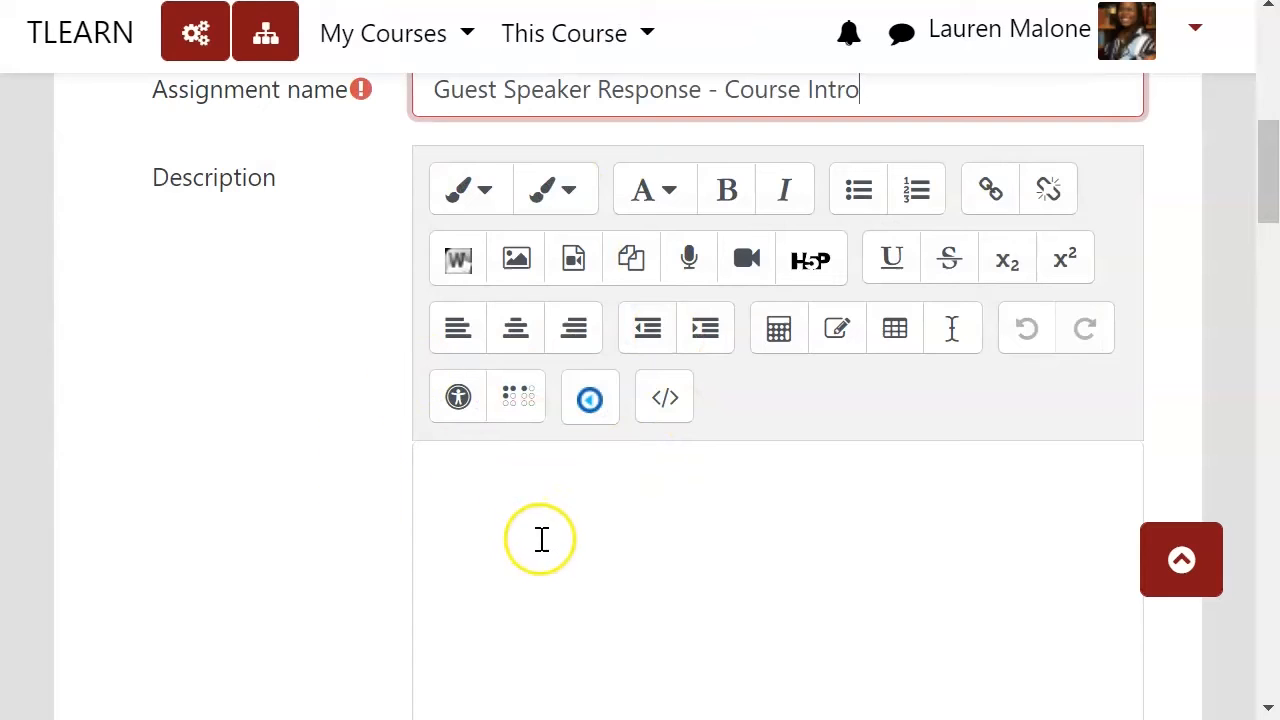
Return to the new assignment form and disable the "Remind me to grade by" date under Availability.
left_click(546, 531)
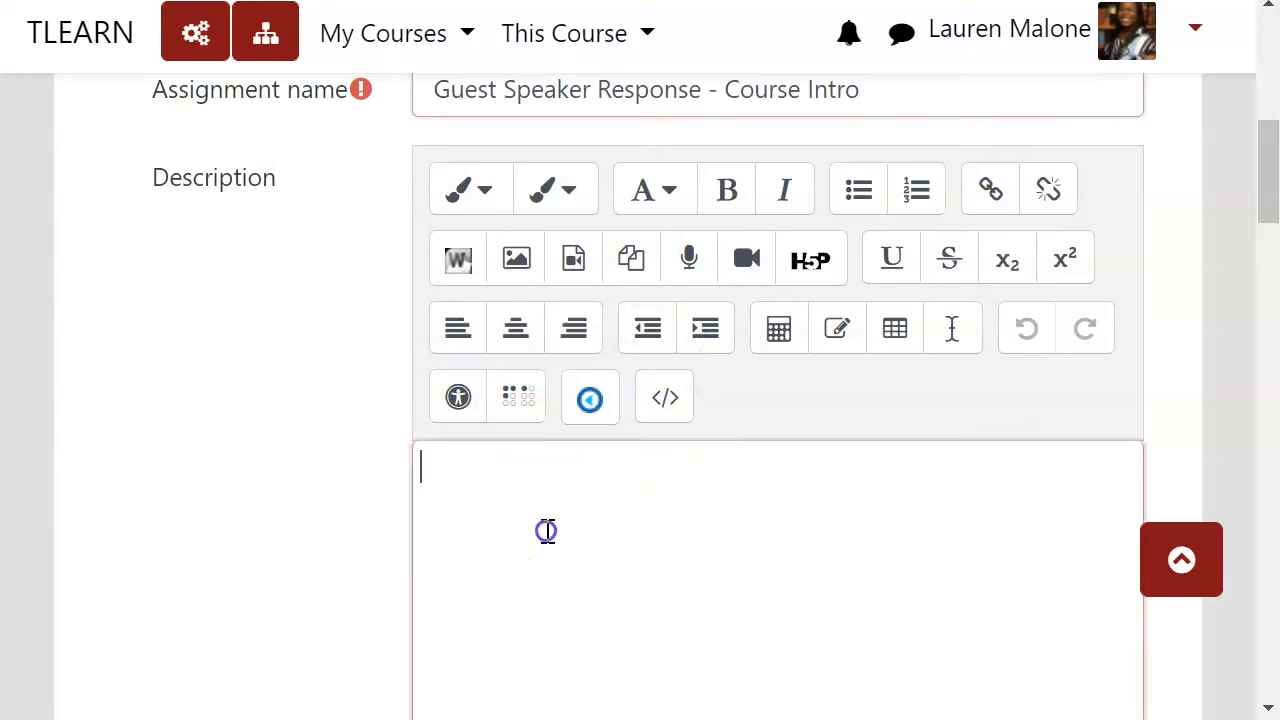
scroll(669, 523, "down", 5)
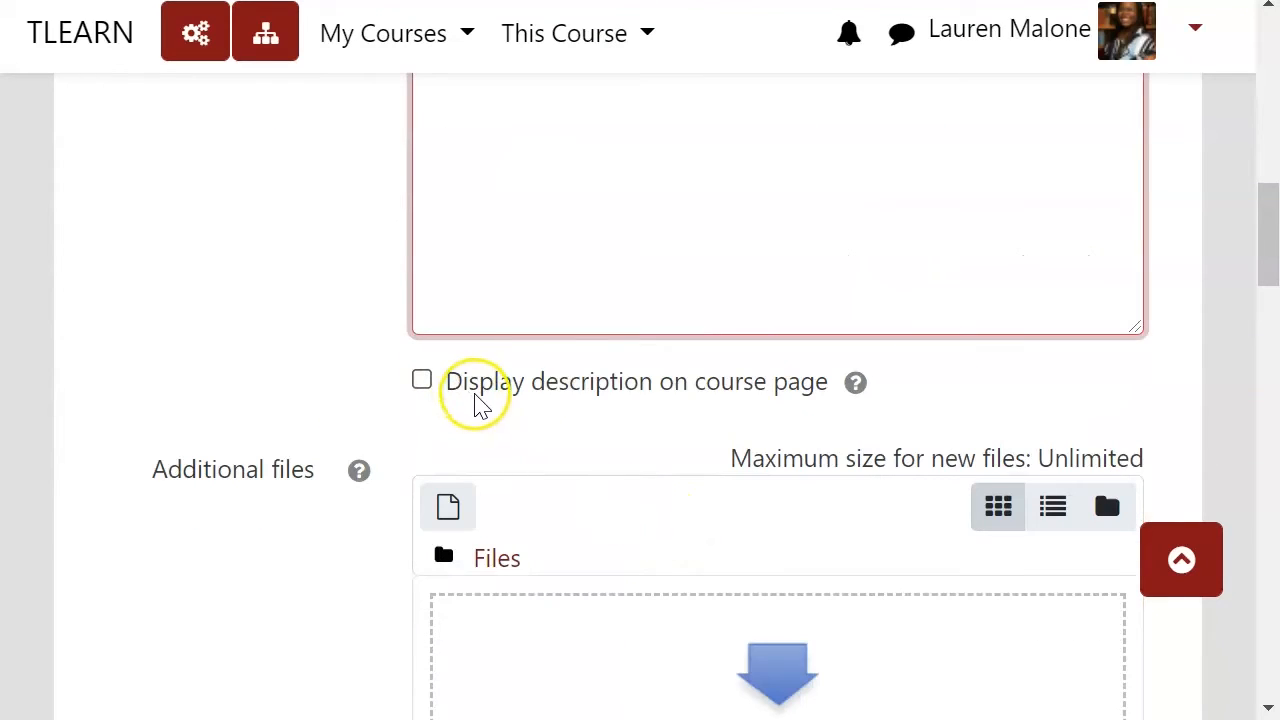
scroll(329, 403, "down", 5)
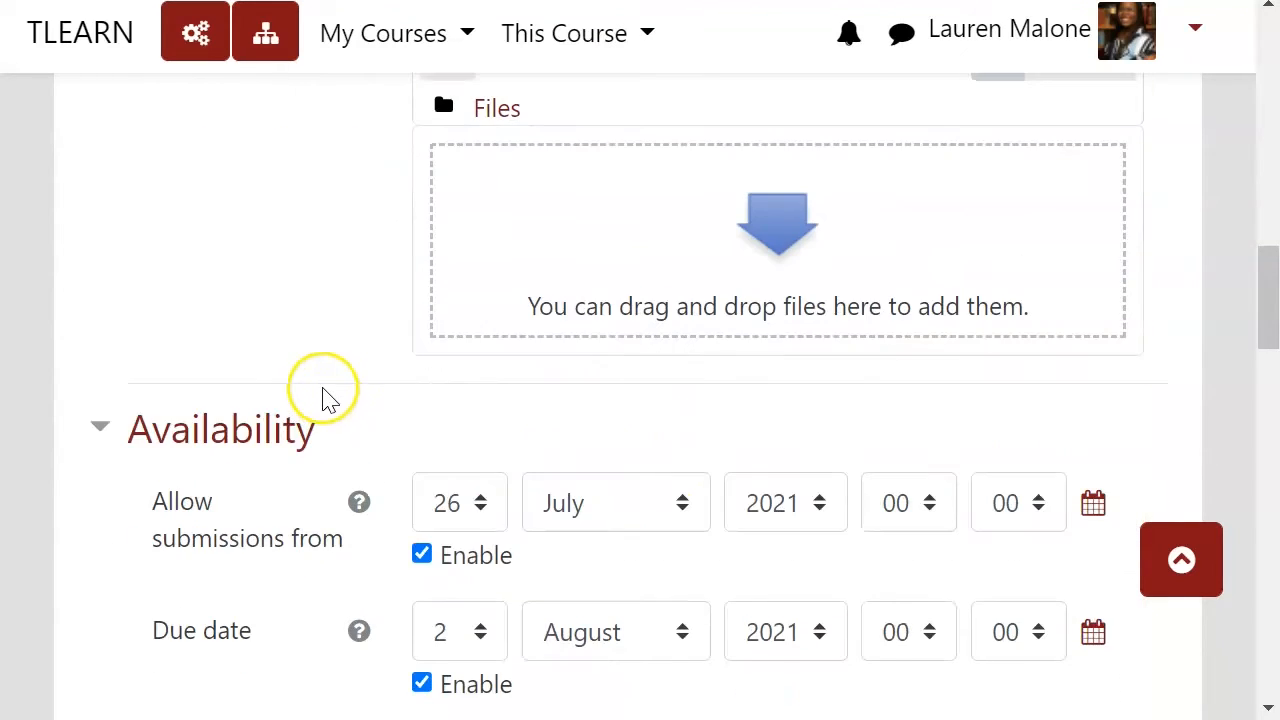
scroll(329, 398, "up", 2)
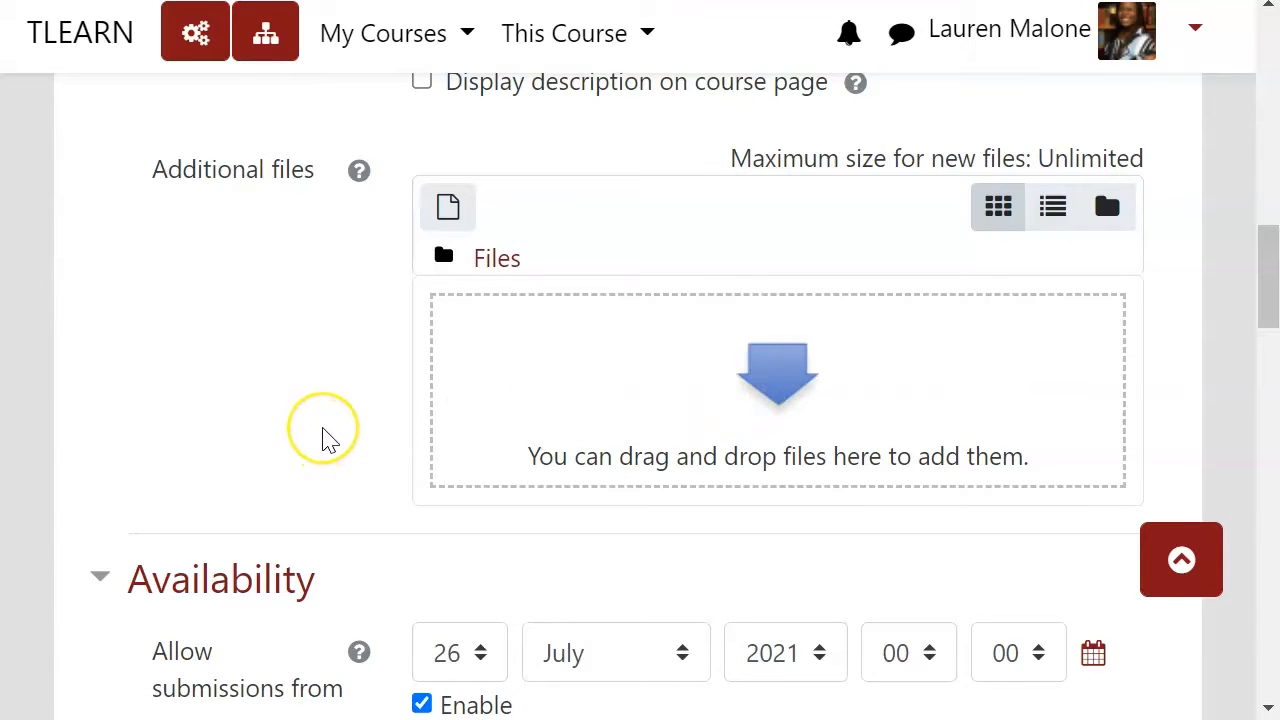
scroll(324, 440, "down", 5)
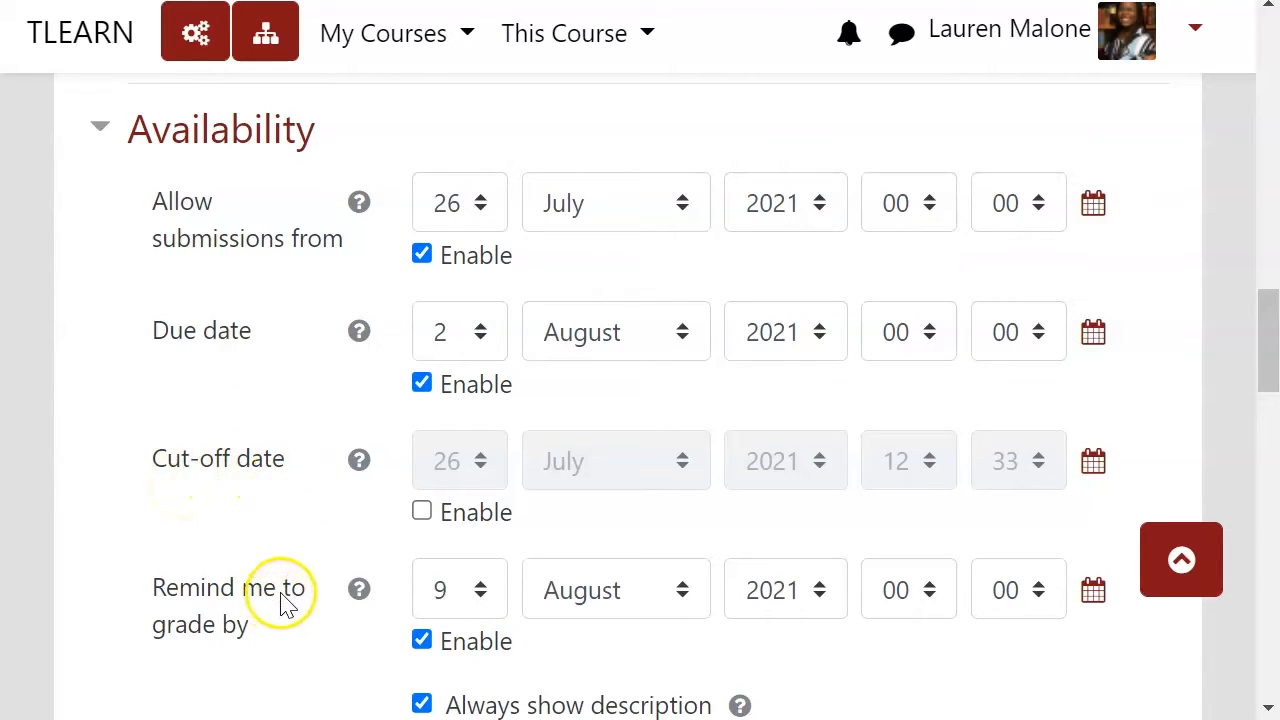
left_click(421, 640)
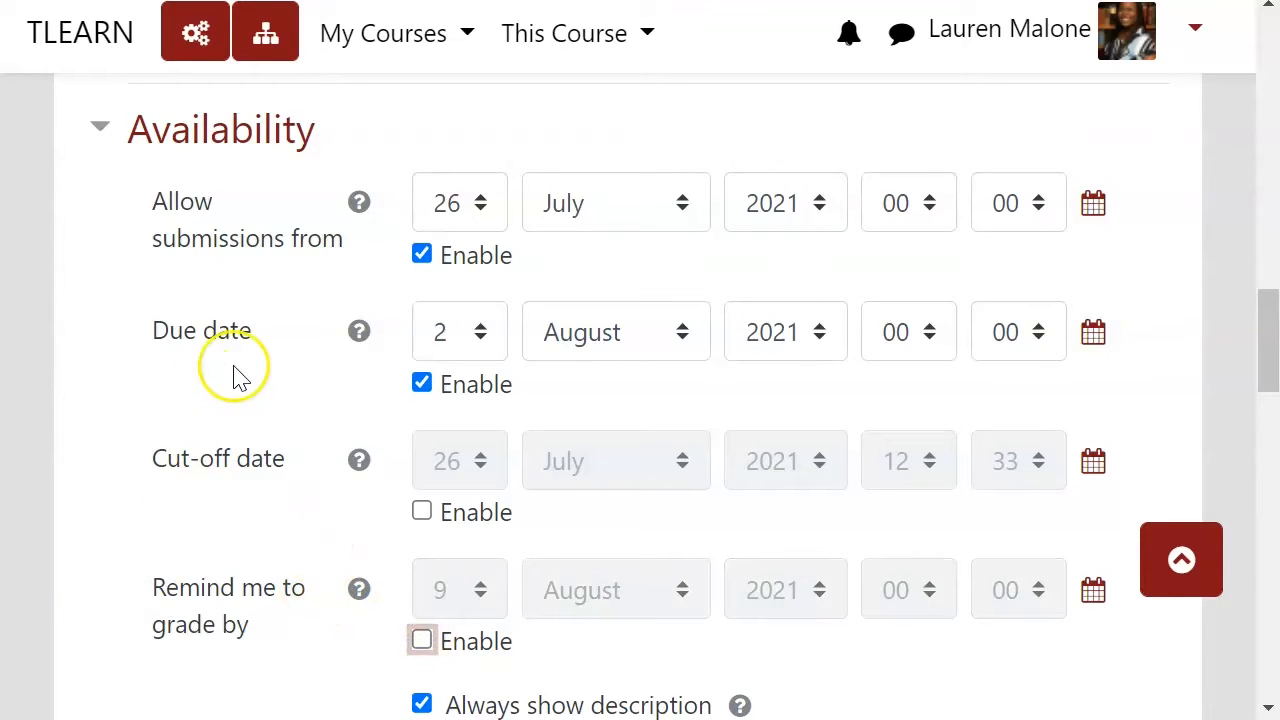
Set the "Allow submissions from" date to 15 October.
left_click(479, 207)
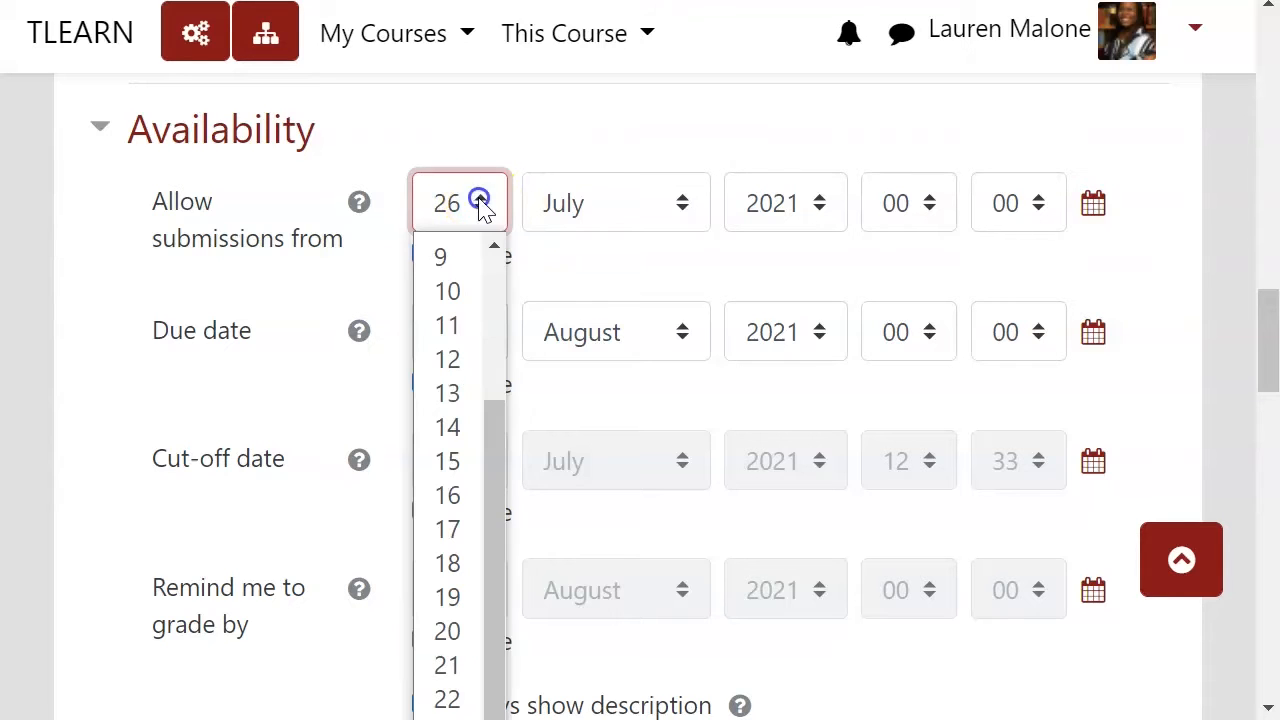
left_click(474, 459)
left_click(617, 207)
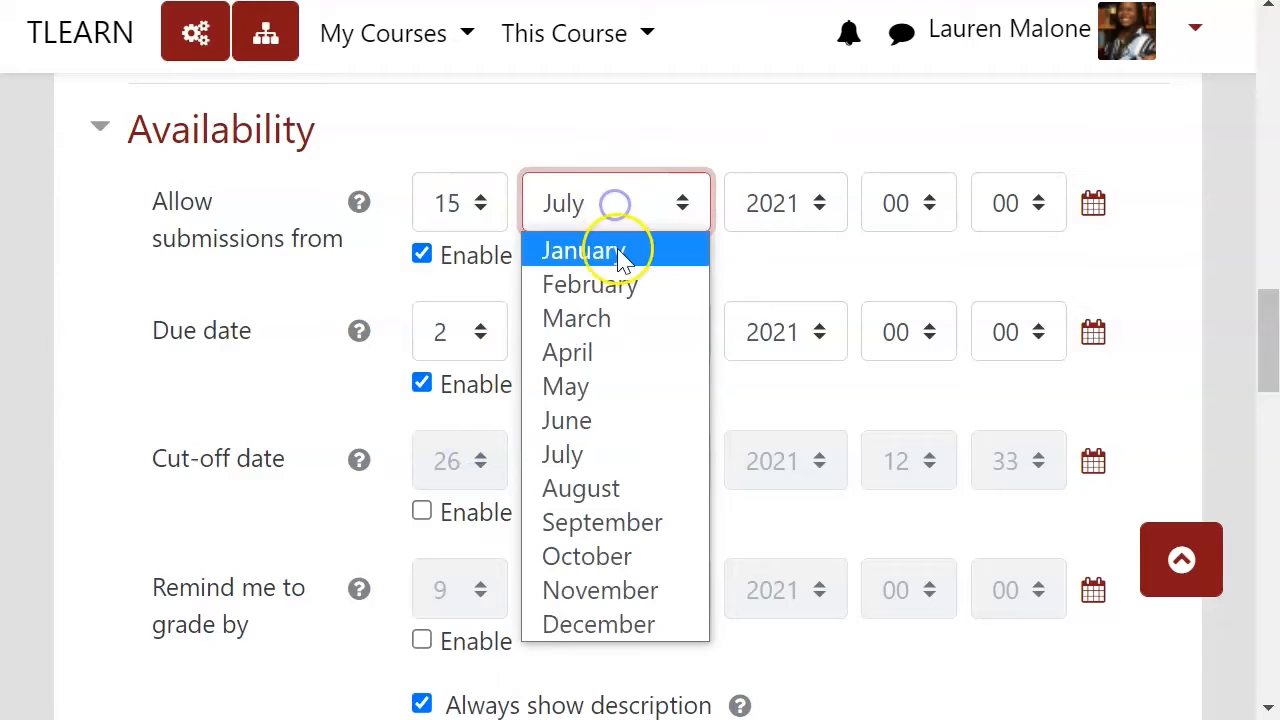
left_click(615, 556)
left_click(400, 185)
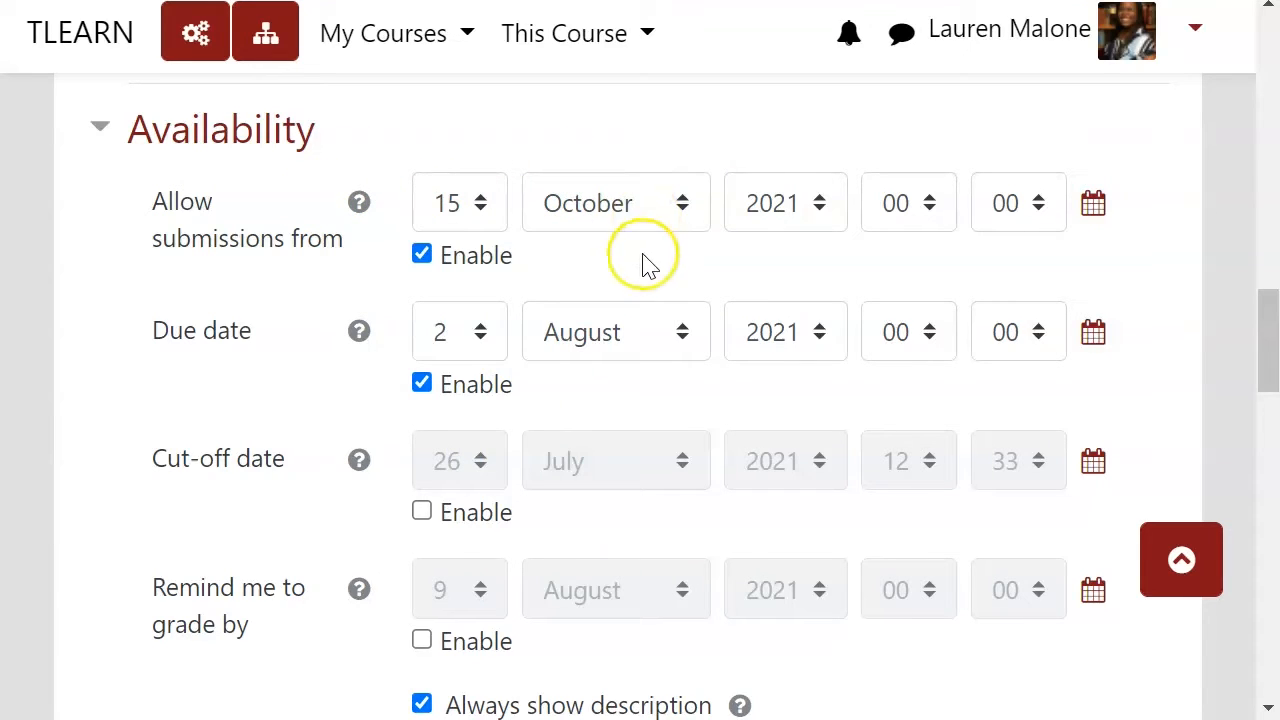
Set the assignment's due date to 31 October.
left_click(470, 355)
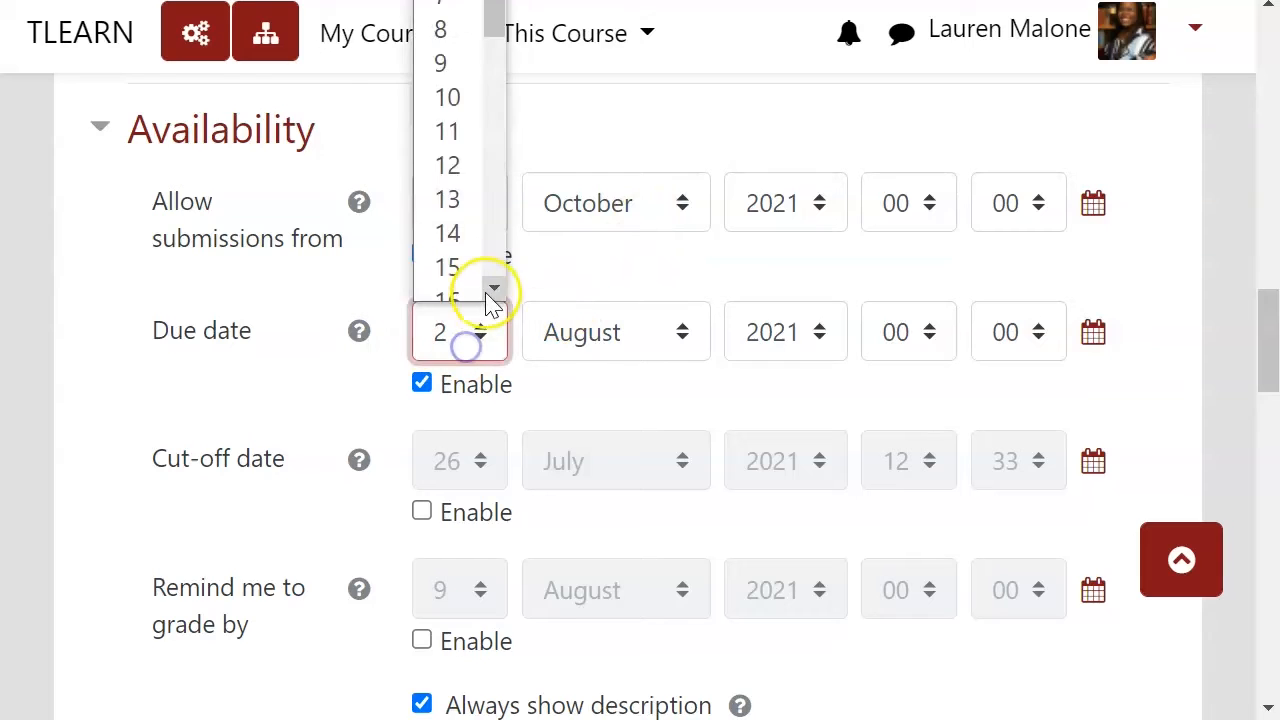
scroll(466, 229, "down", 5)
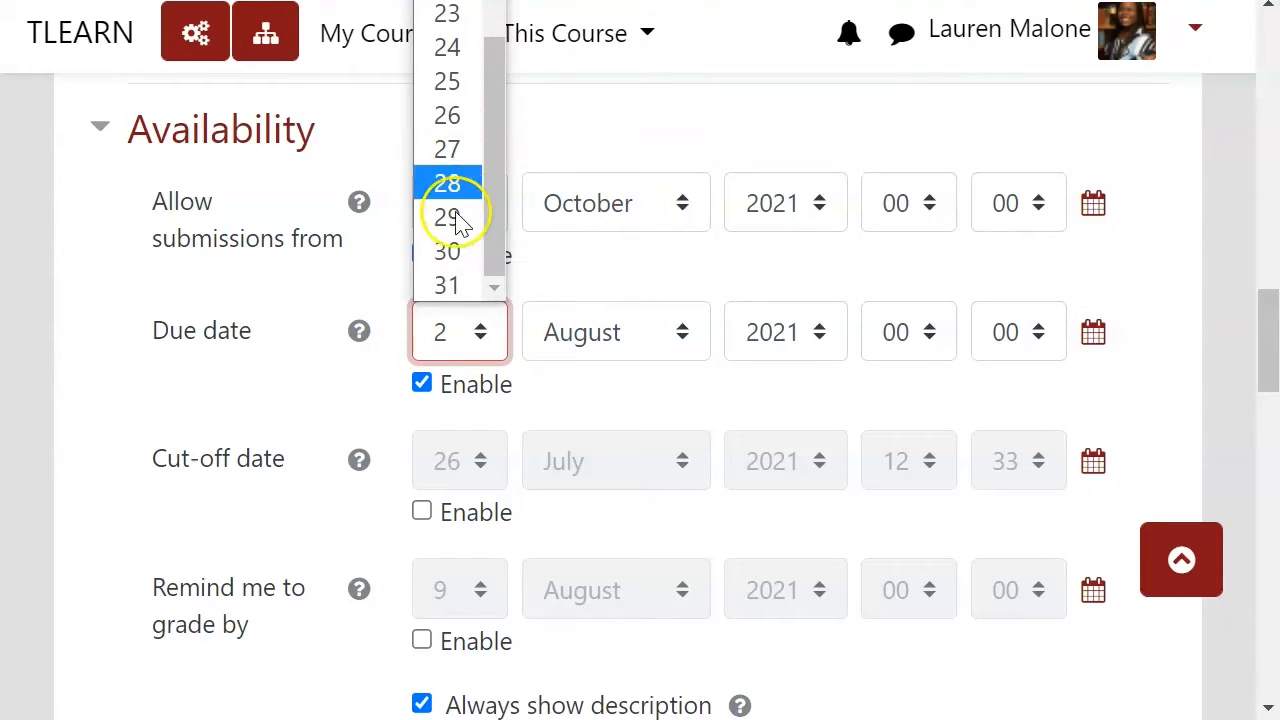
left_click(455, 283)
left_click(580, 330)
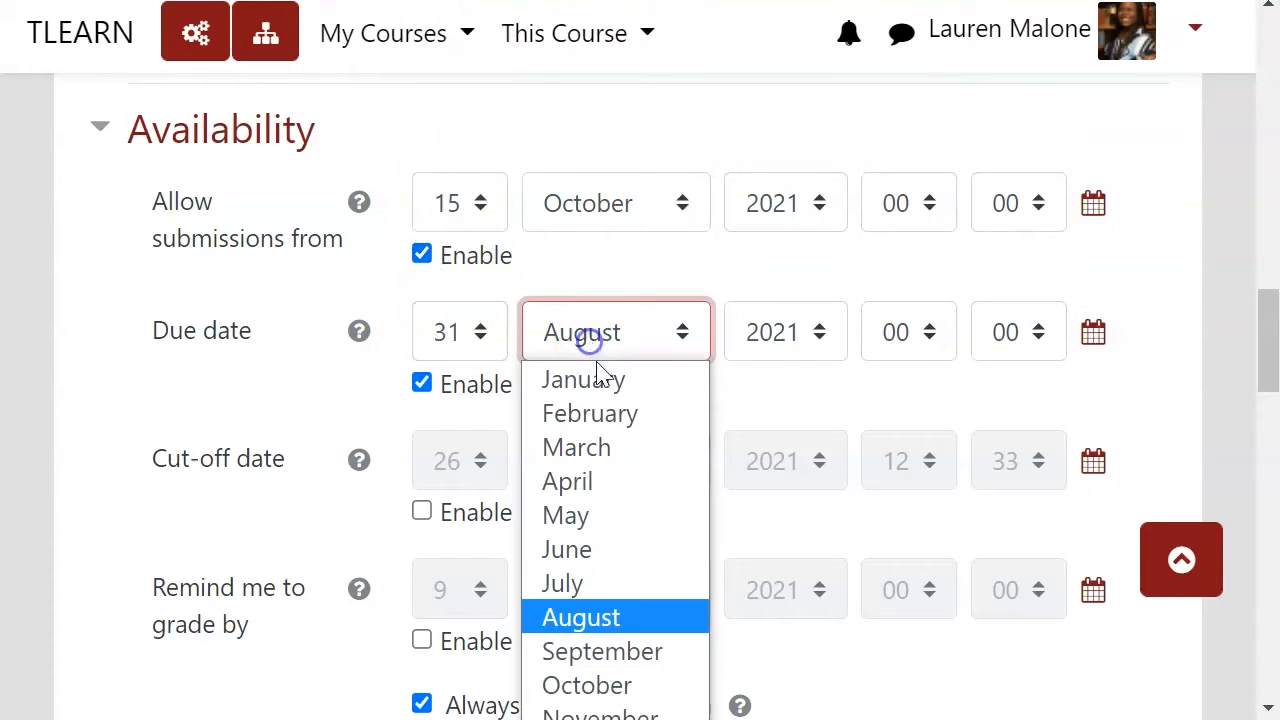
left_click(620, 682)
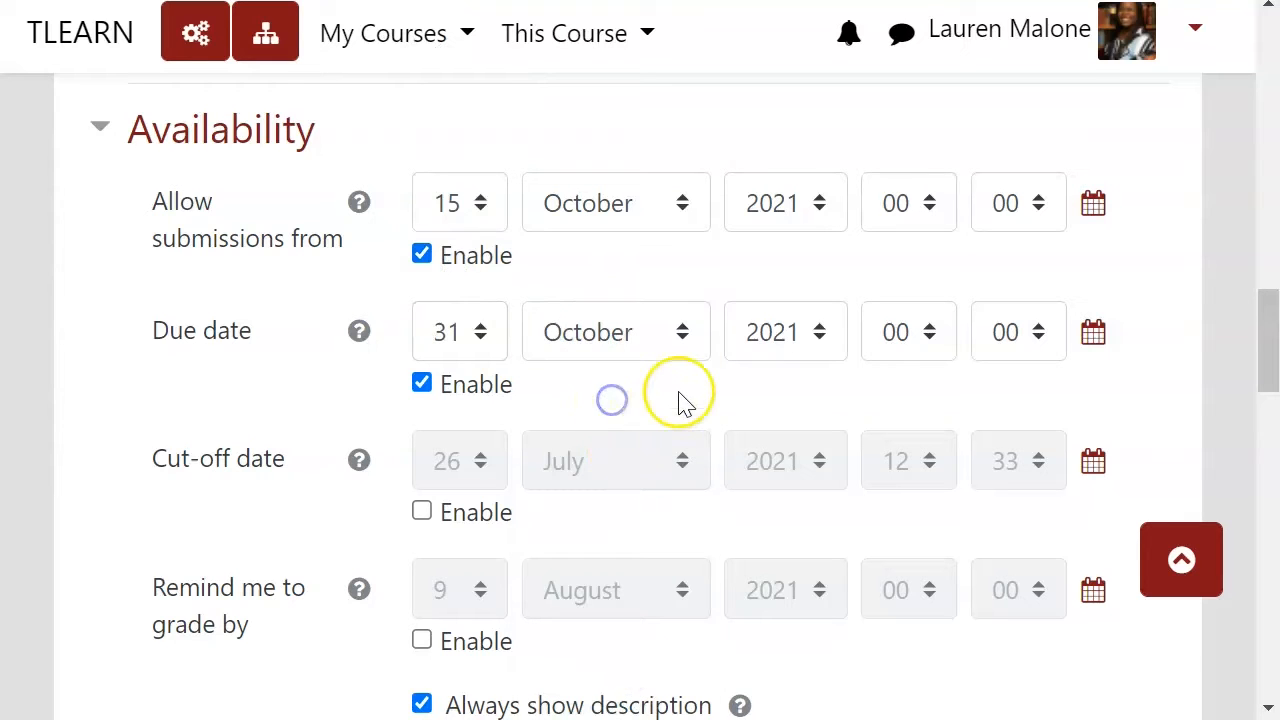
Disable the assignment's due date under Availability.
scroll(628, 383, "down", 3)
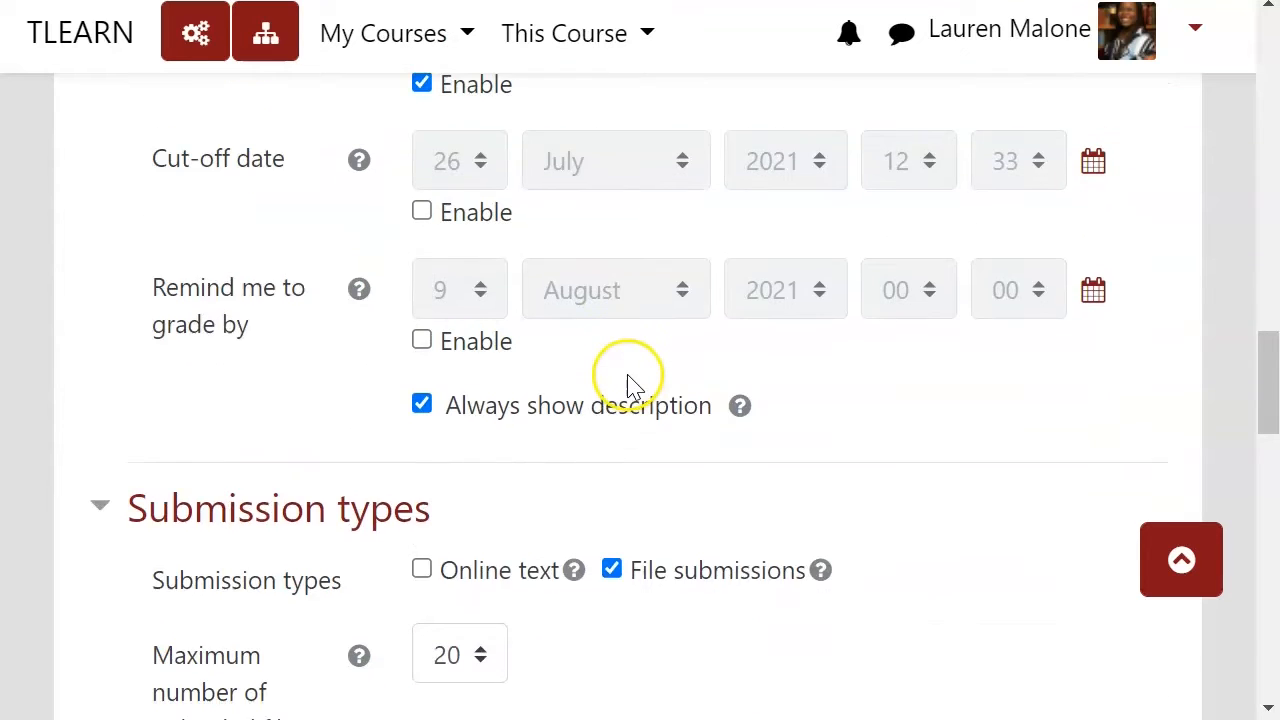
scroll(594, 329, "up", 3)
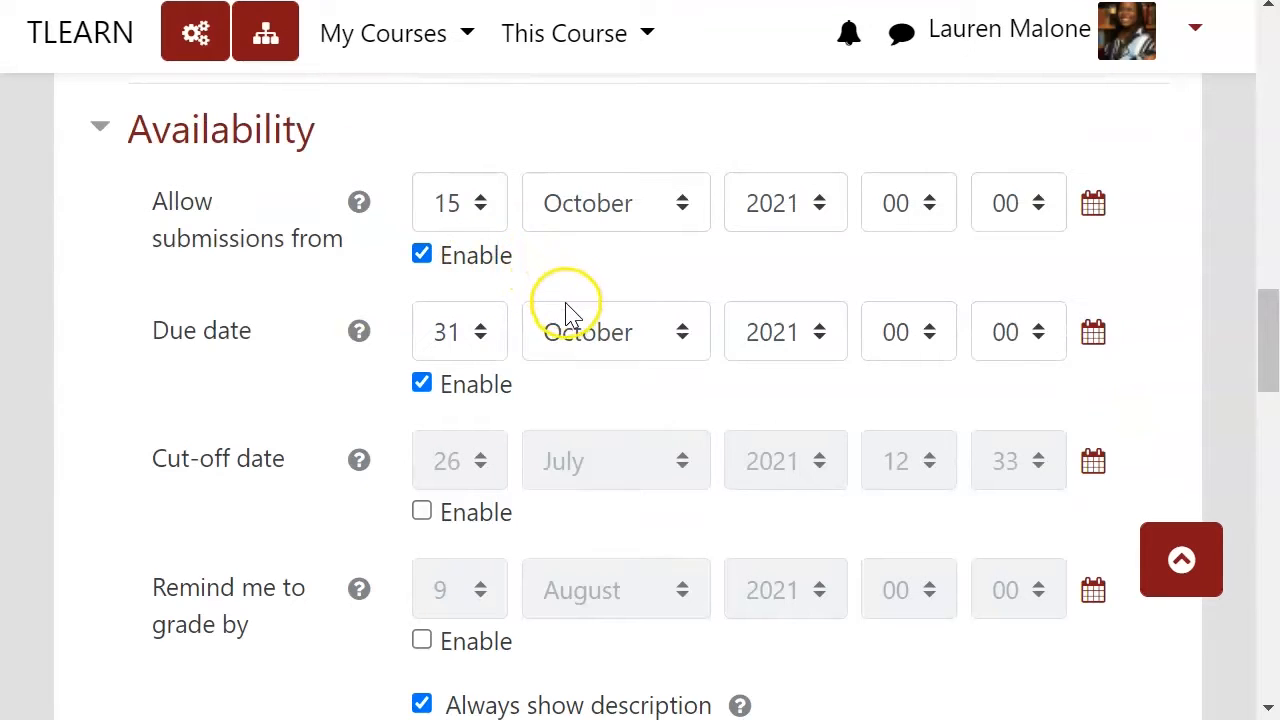
left_click(423, 385)
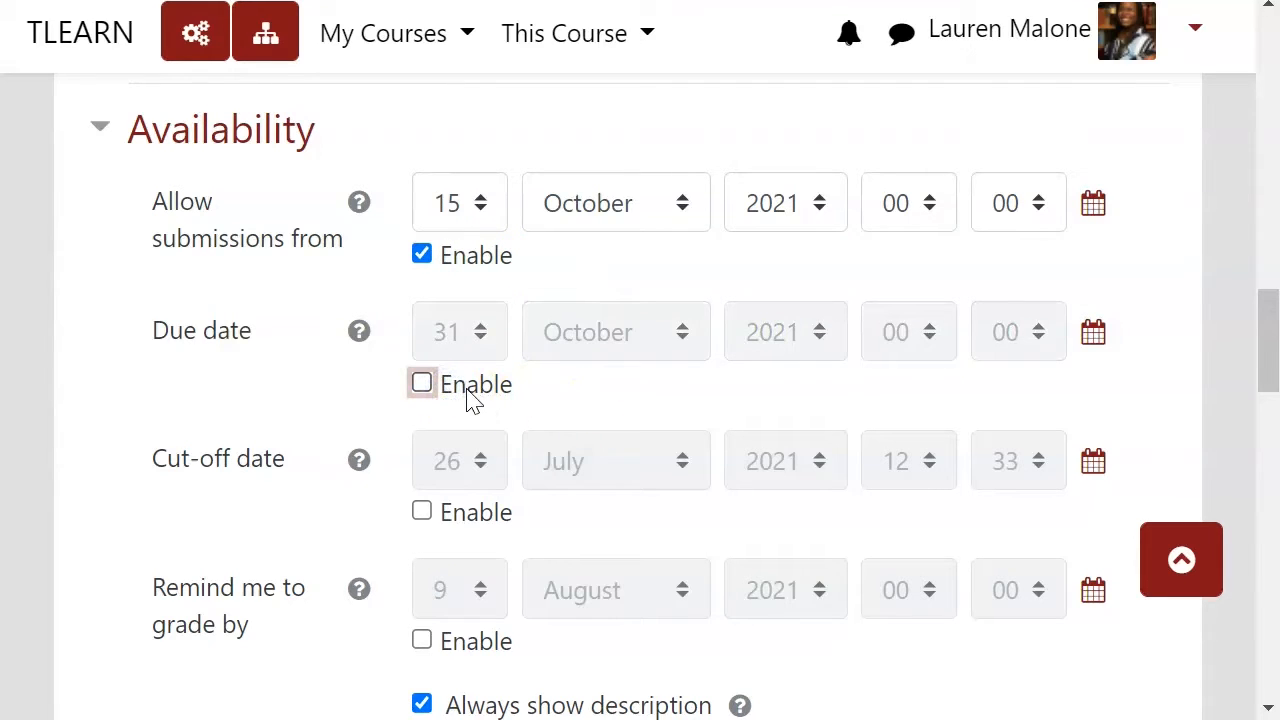
Re-enable the assignment's due date of 31 October under Availability.
left_click(472, 395)
scroll(260, 405, "down", 5)
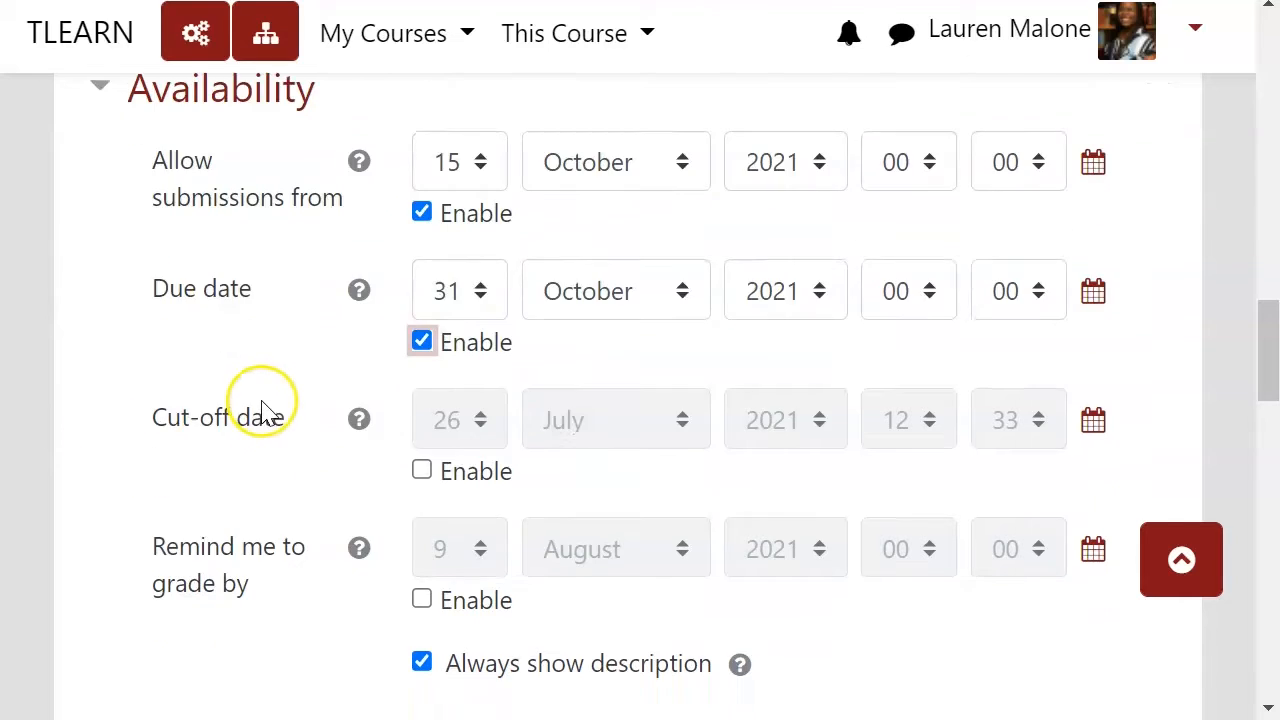
Turn on the Online text submission type and switch it off again, keeping File submissions selected.
scroll(265, 413, "down", 3)
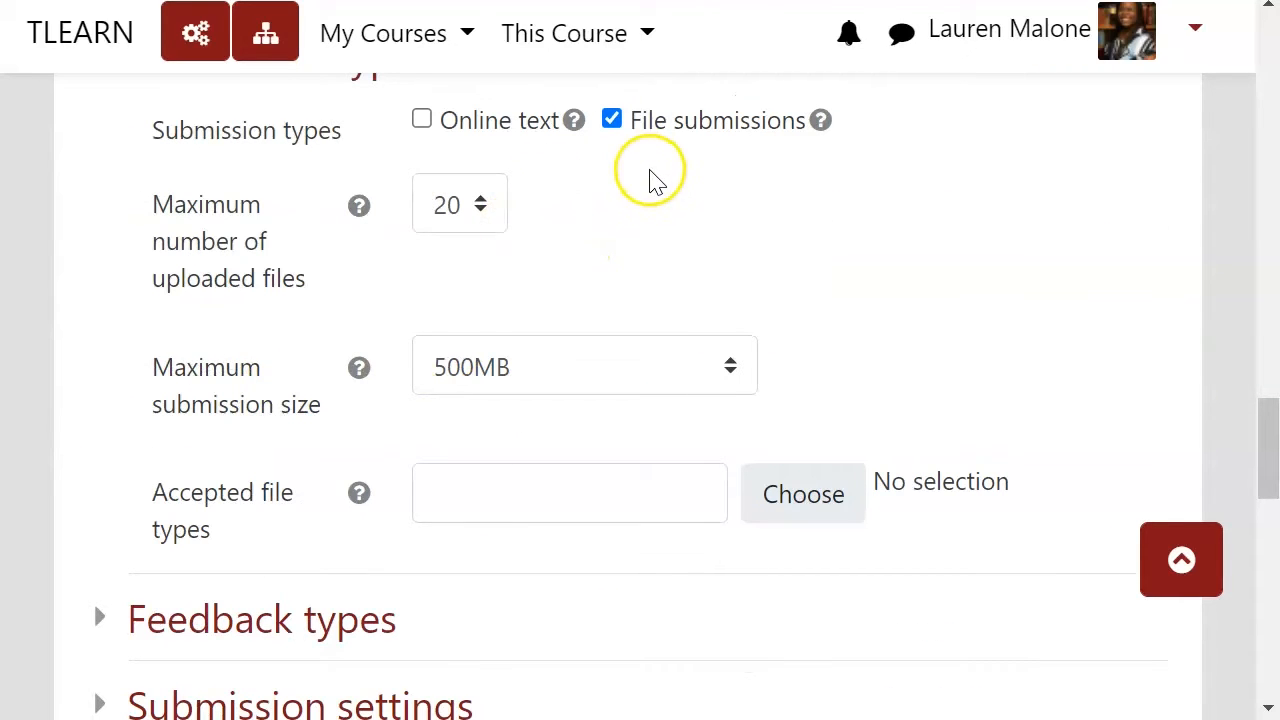
left_click(527, 119)
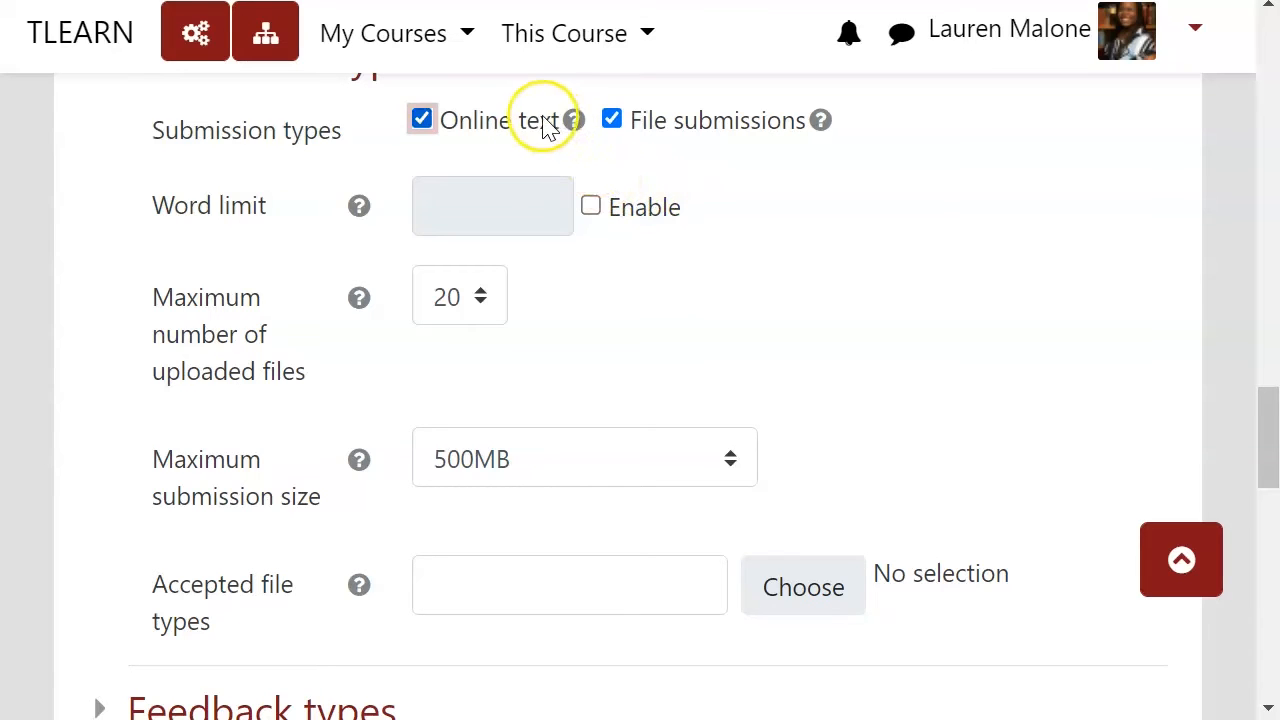
left_click(488, 121)
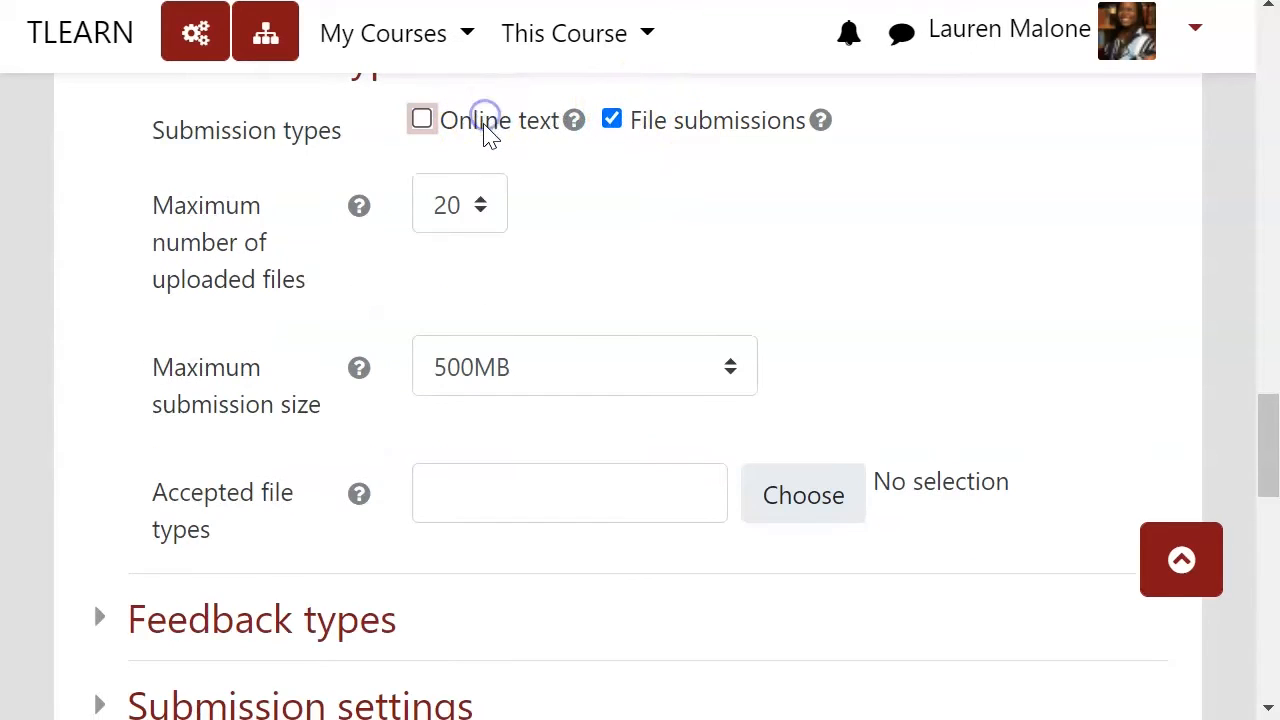
Look at the choices for the maximum number of uploaded files and close them without picking one.
double_click(170, 215)
left_click(249, 277)
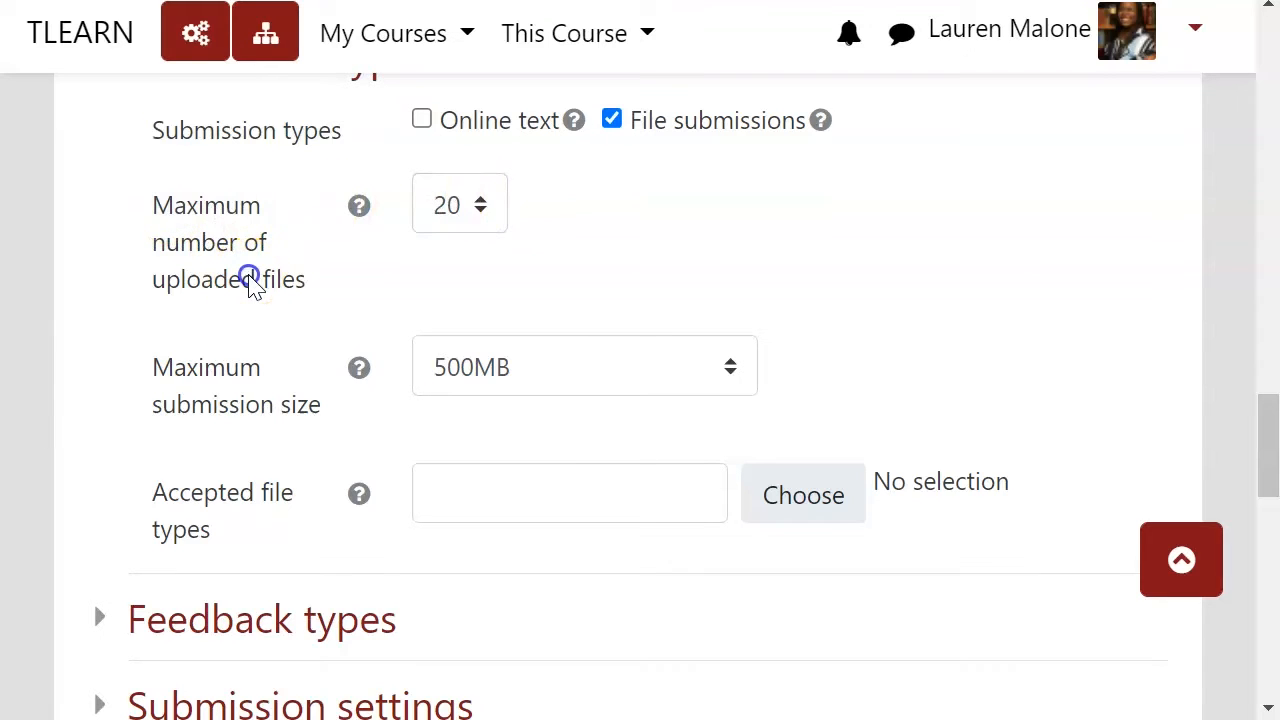
left_click(495, 203)
left_click(492, 200)
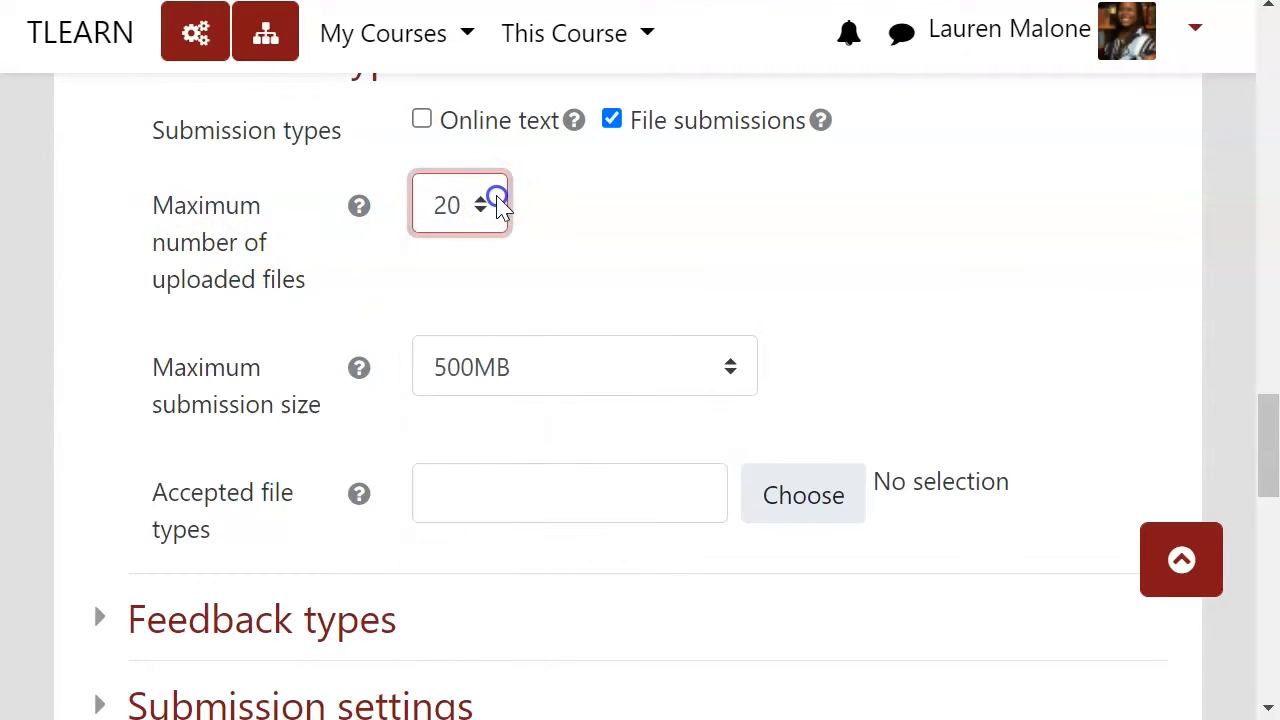
left_click(579, 248)
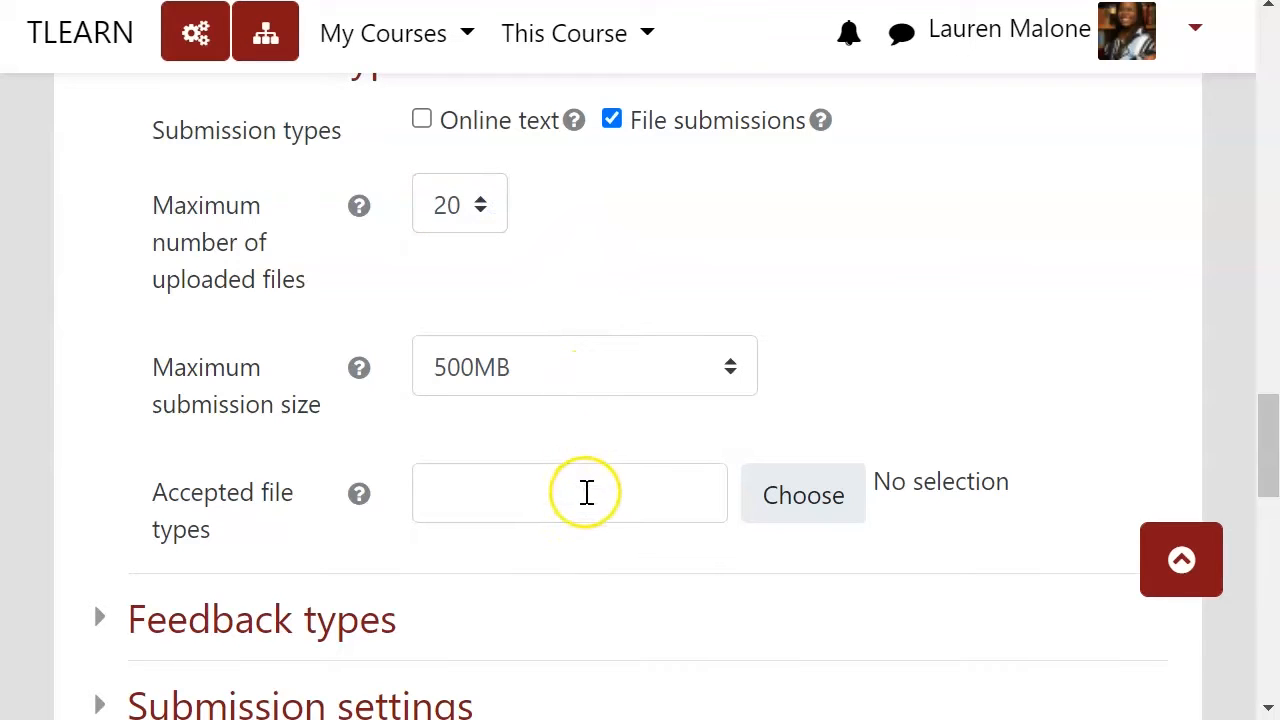
Open the selection of accepted file types for the assignment's file submissions and look through its categories.
left_click(585, 483)
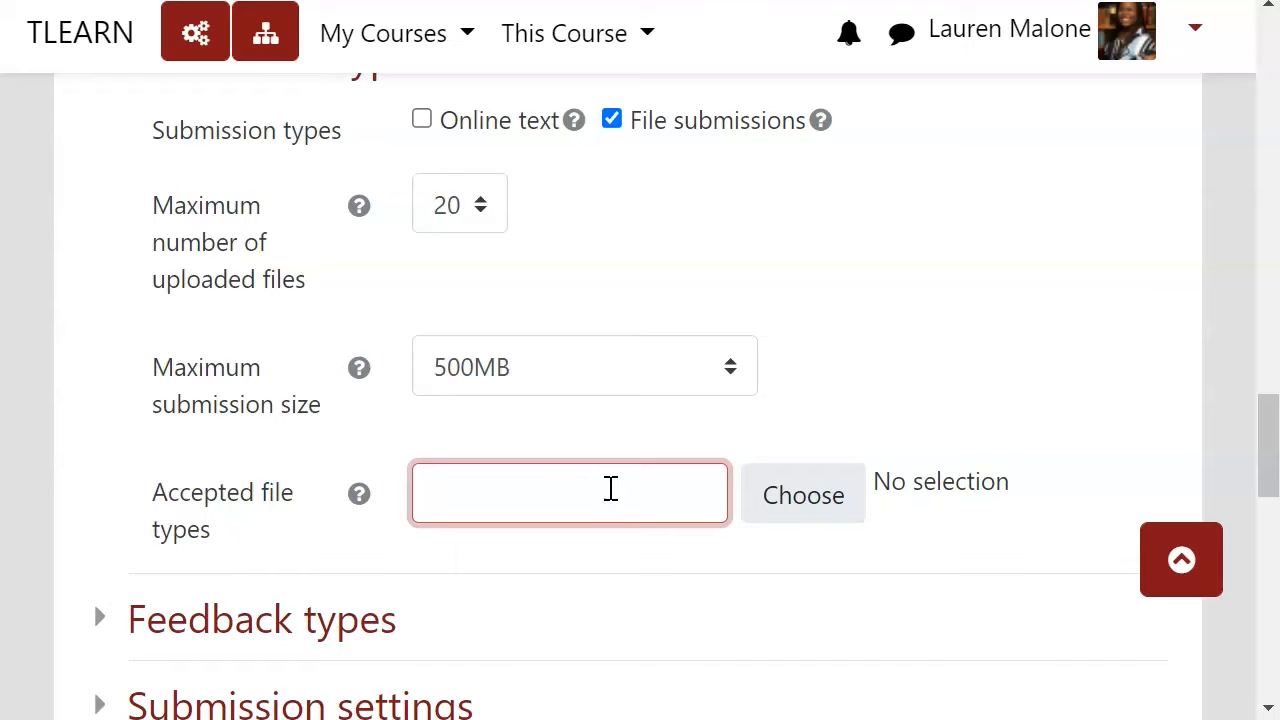
left_click(849, 515)
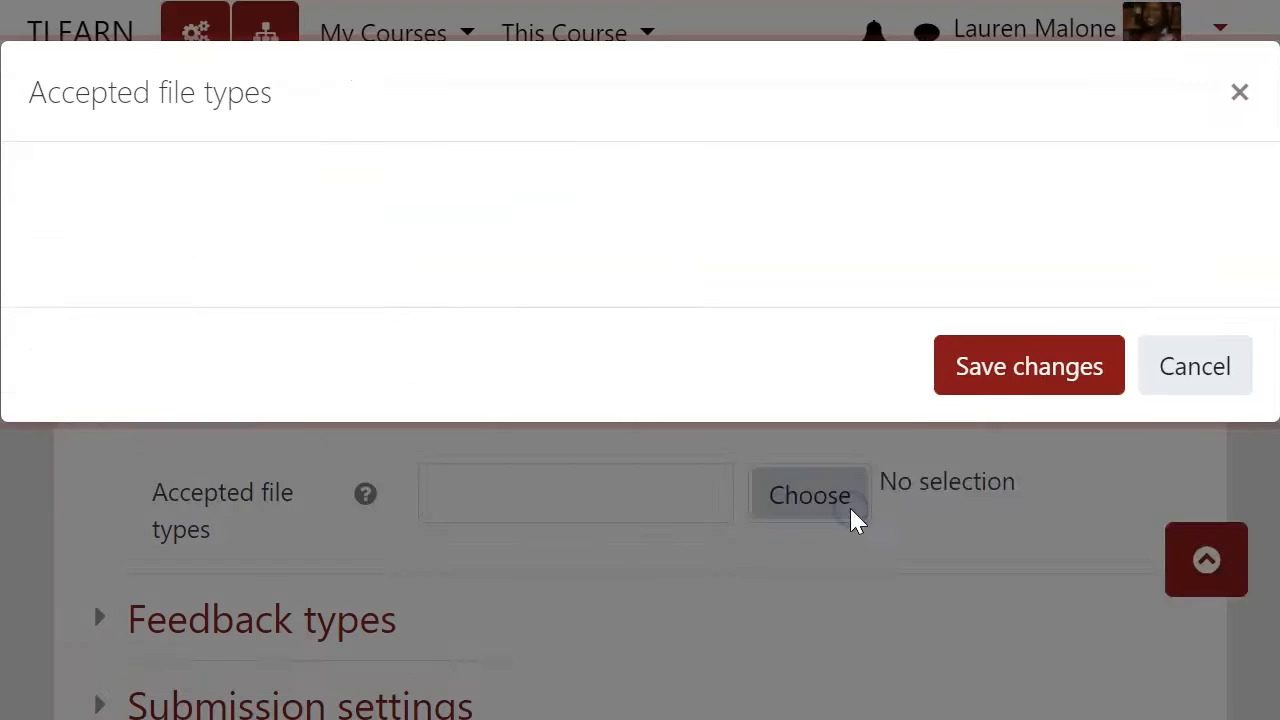
scroll(357, 380, "down", 3)
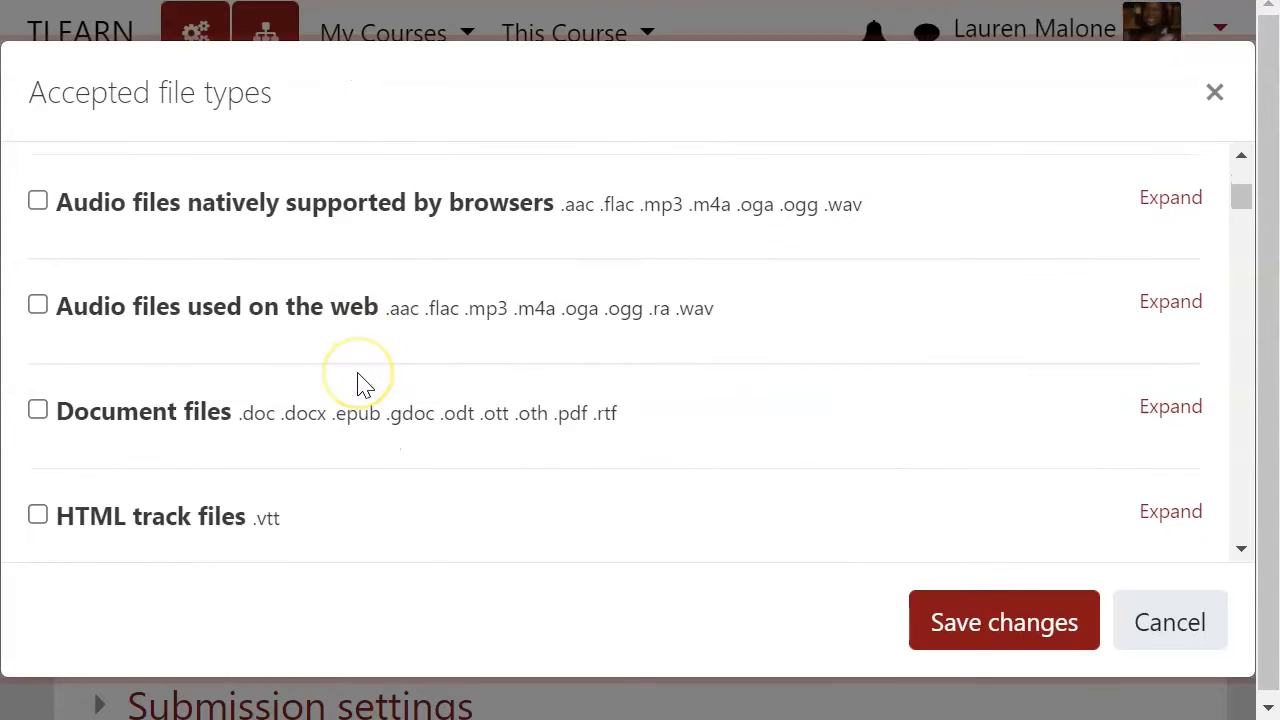
scroll(362, 385, "up", 2)
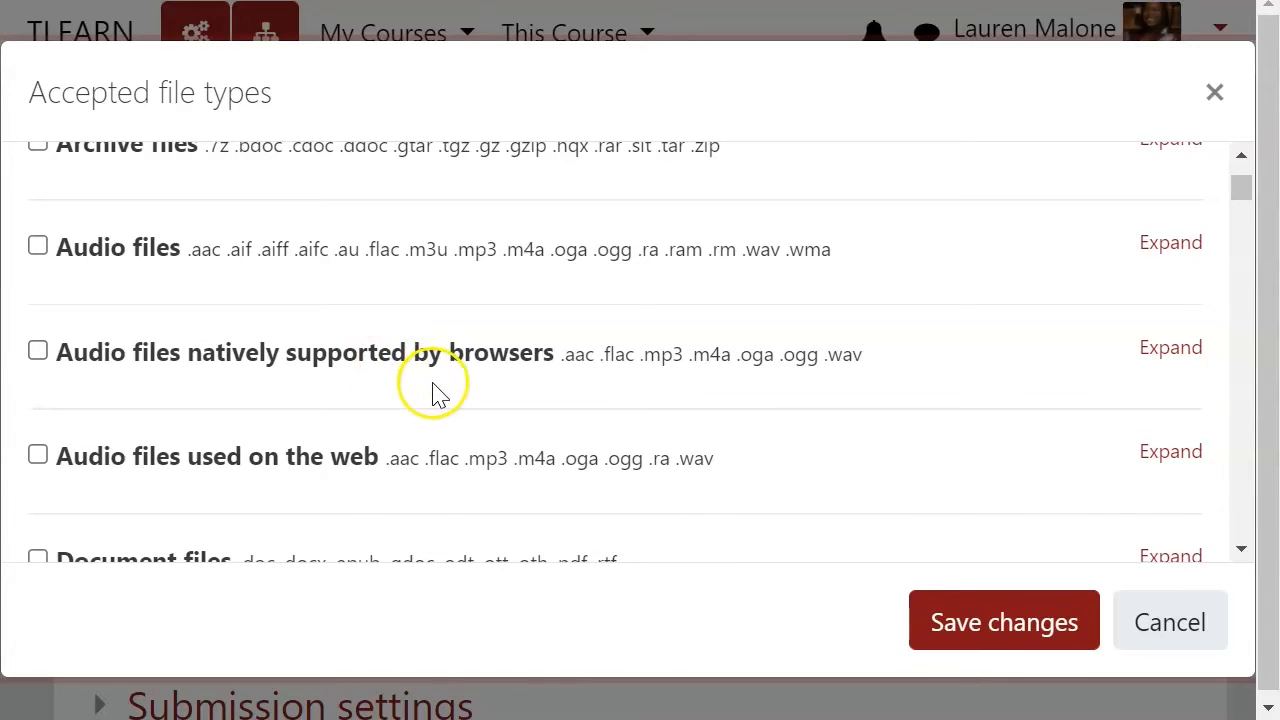
scroll(440, 393, "up", 2)
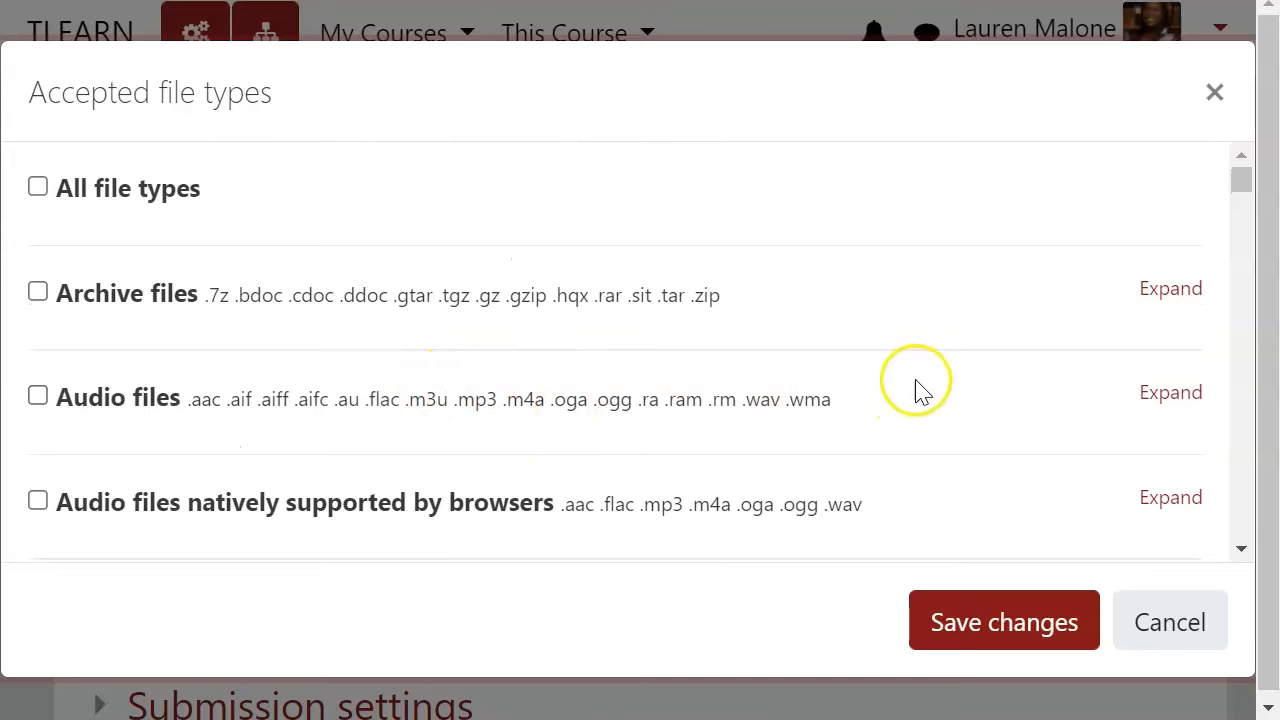
Accept M4A, MP3, OGA, OGG and WAV from the individual Audio files types.
left_click(1176, 399)
scroll(963, 371, "down", 6)
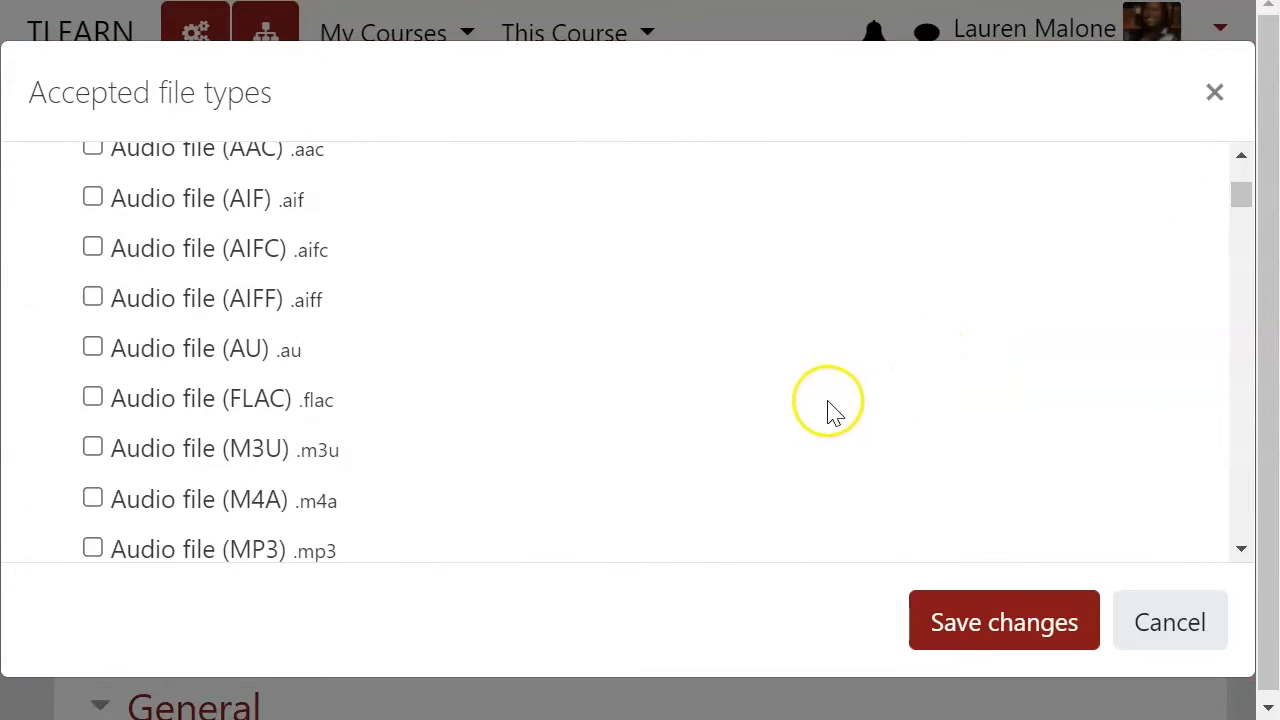
left_click(92, 203)
left_click(92, 249)
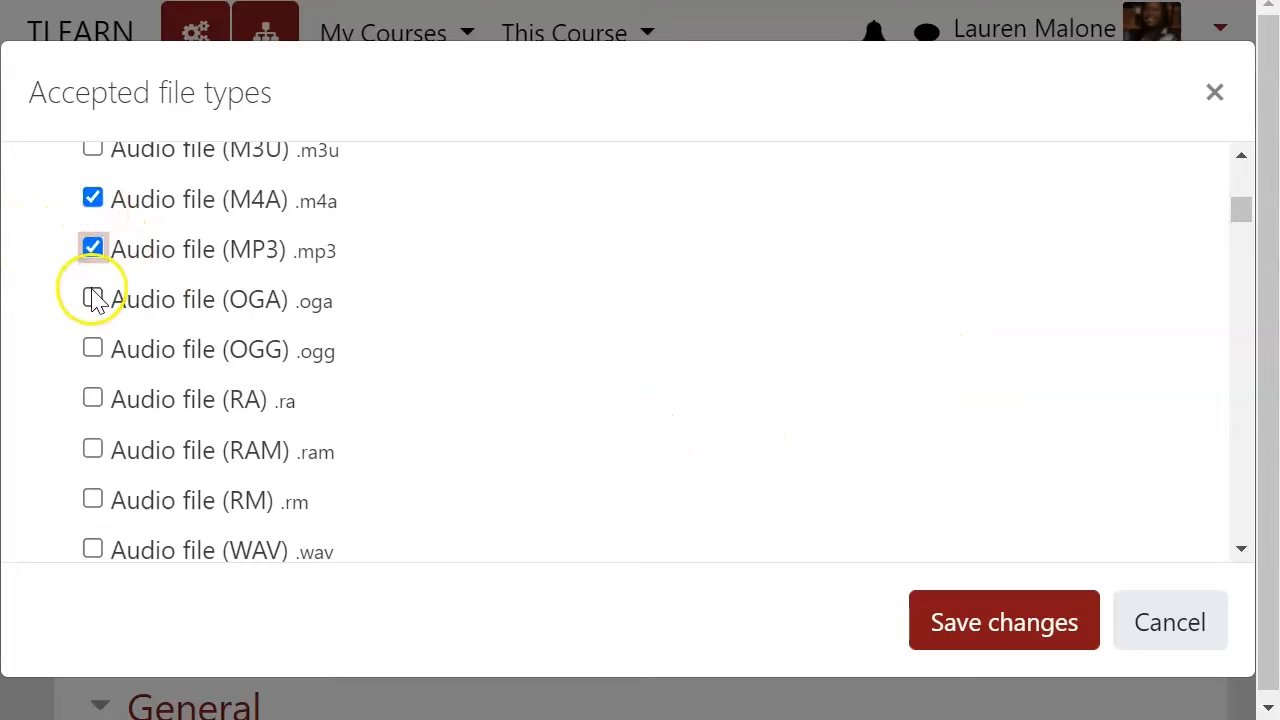
left_click(92, 298)
left_click(92, 349)
scroll(100, 348, "down", 2)
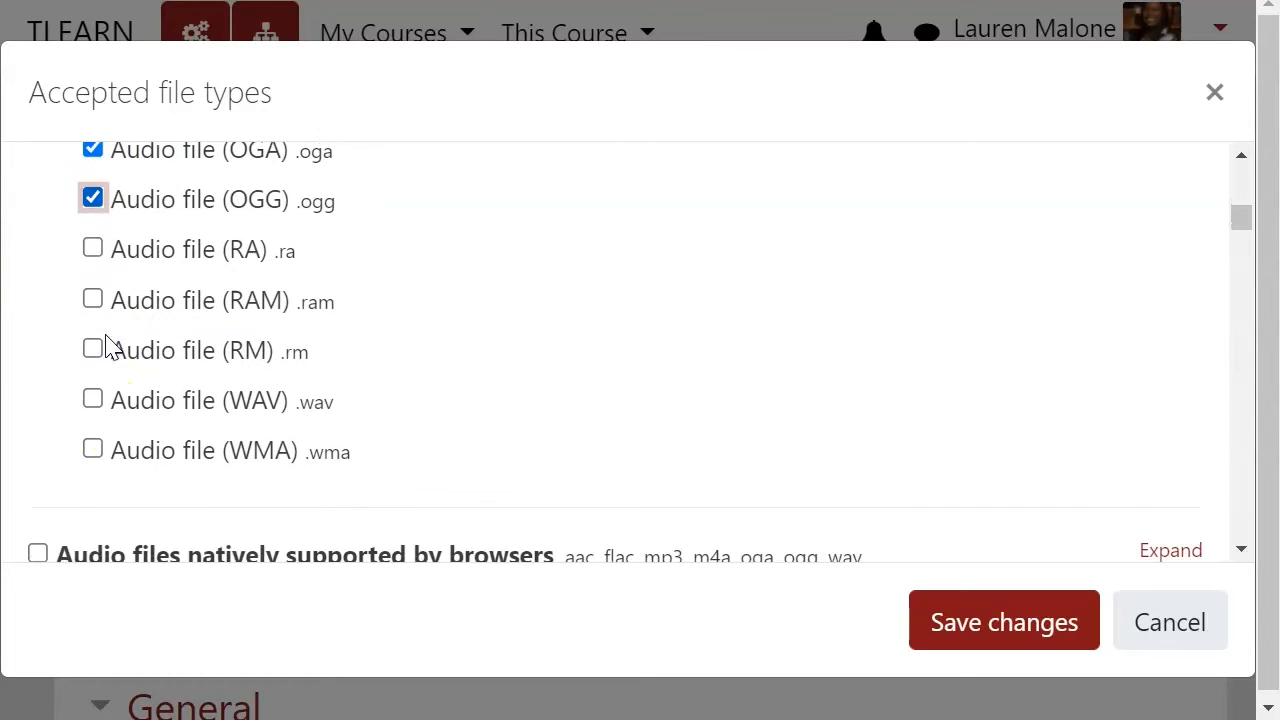
left_click(92, 400)
Accept PDF, RTF, Word 2007 (.docx) and Word (.doc) from the individual Document files types.
scroll(486, 349, "down", 5)
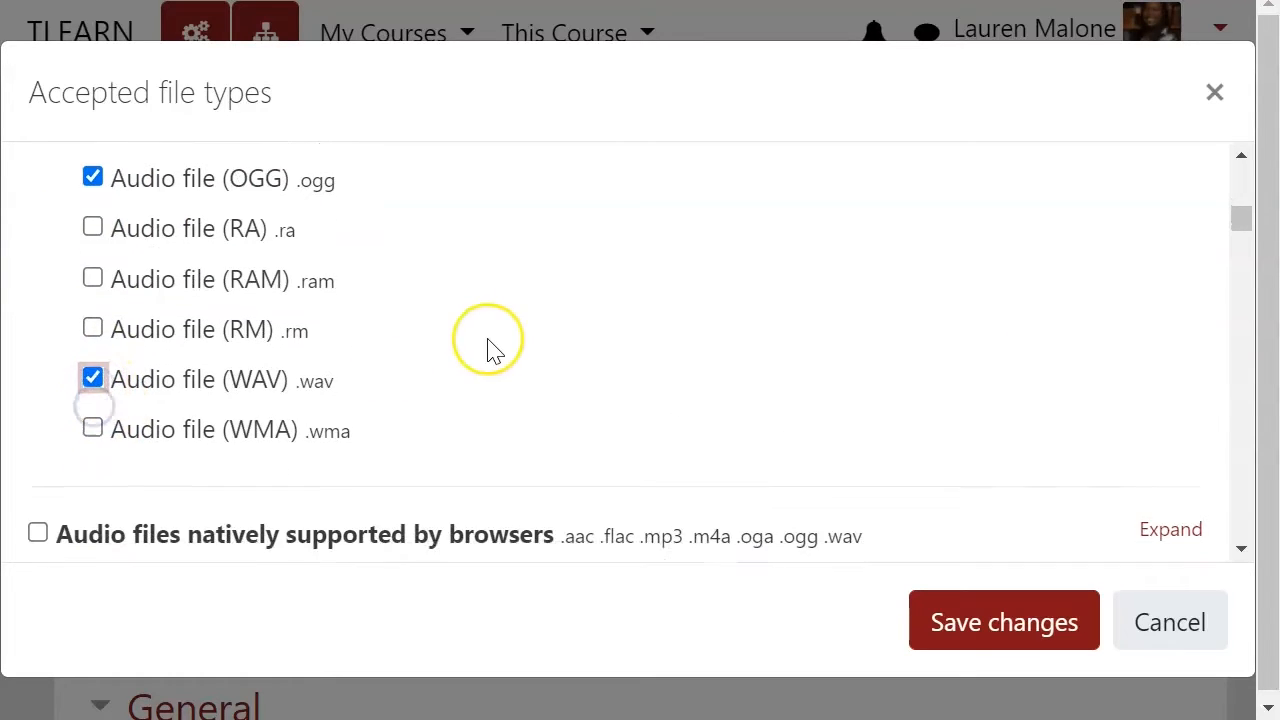
scroll(490, 350, "up", 2)
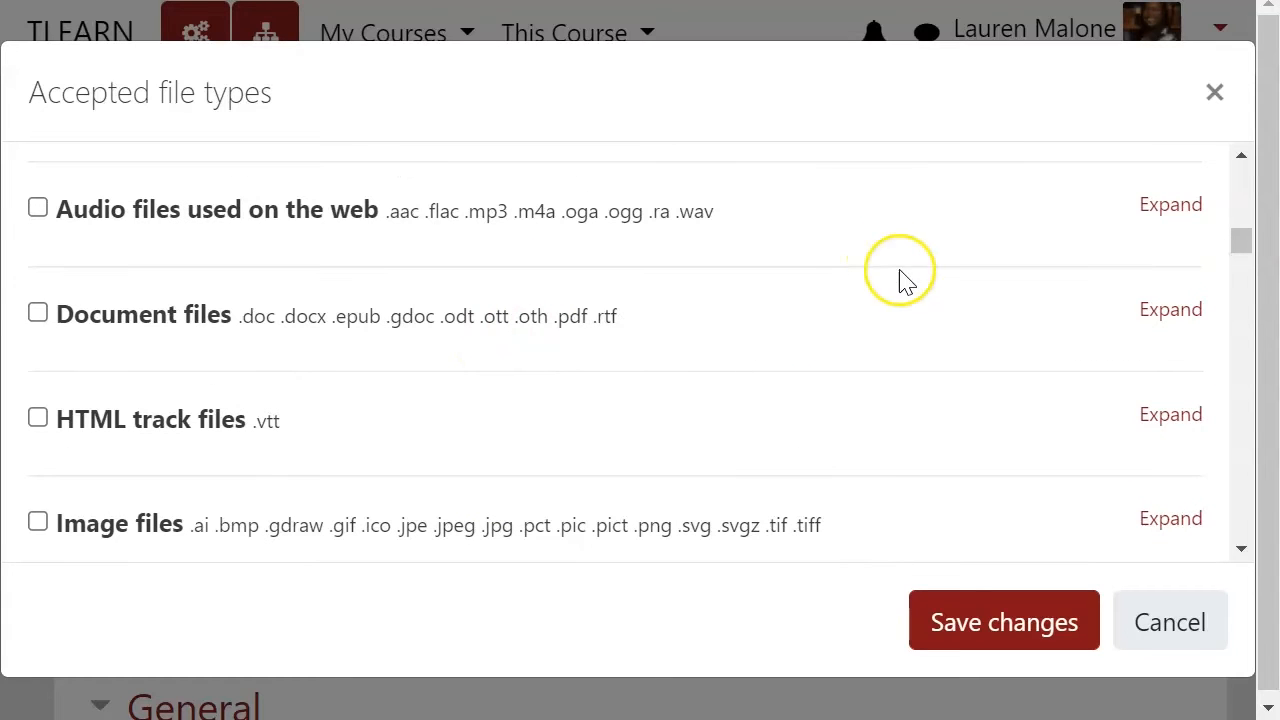
left_click(1190, 312)
scroll(706, 420, "down", 1)
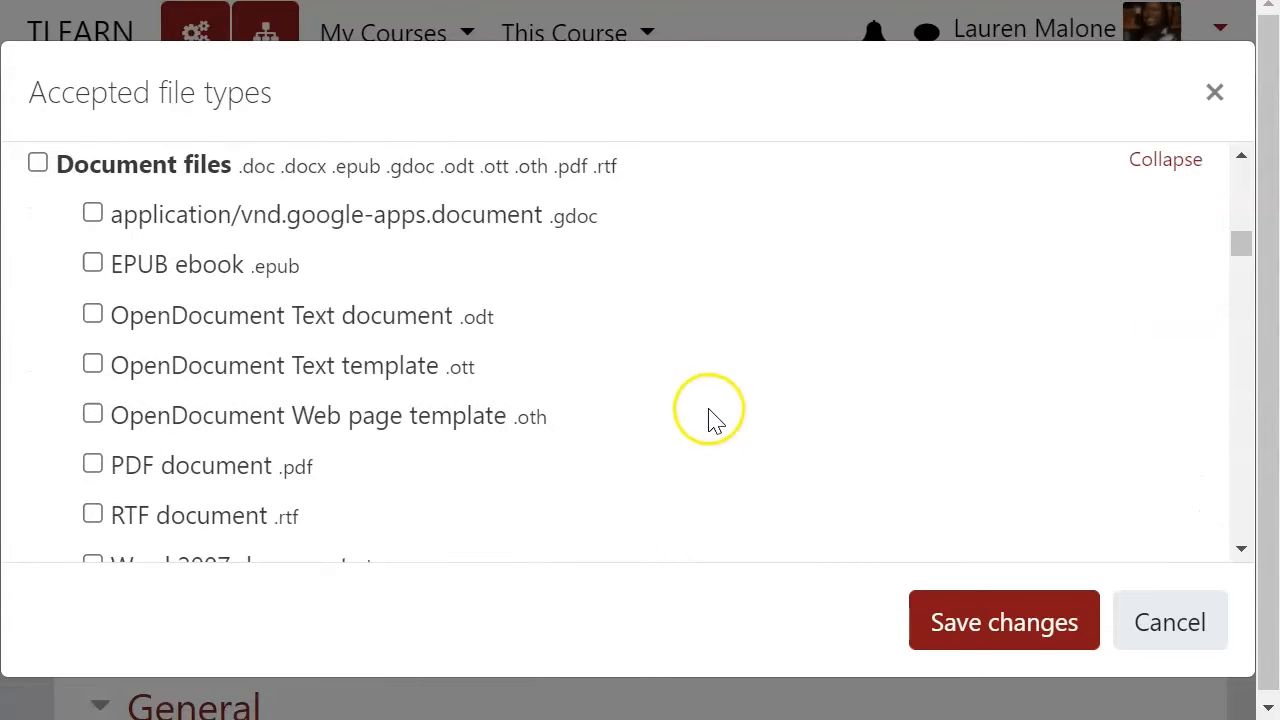
scroll(390, 440, "down", 1)
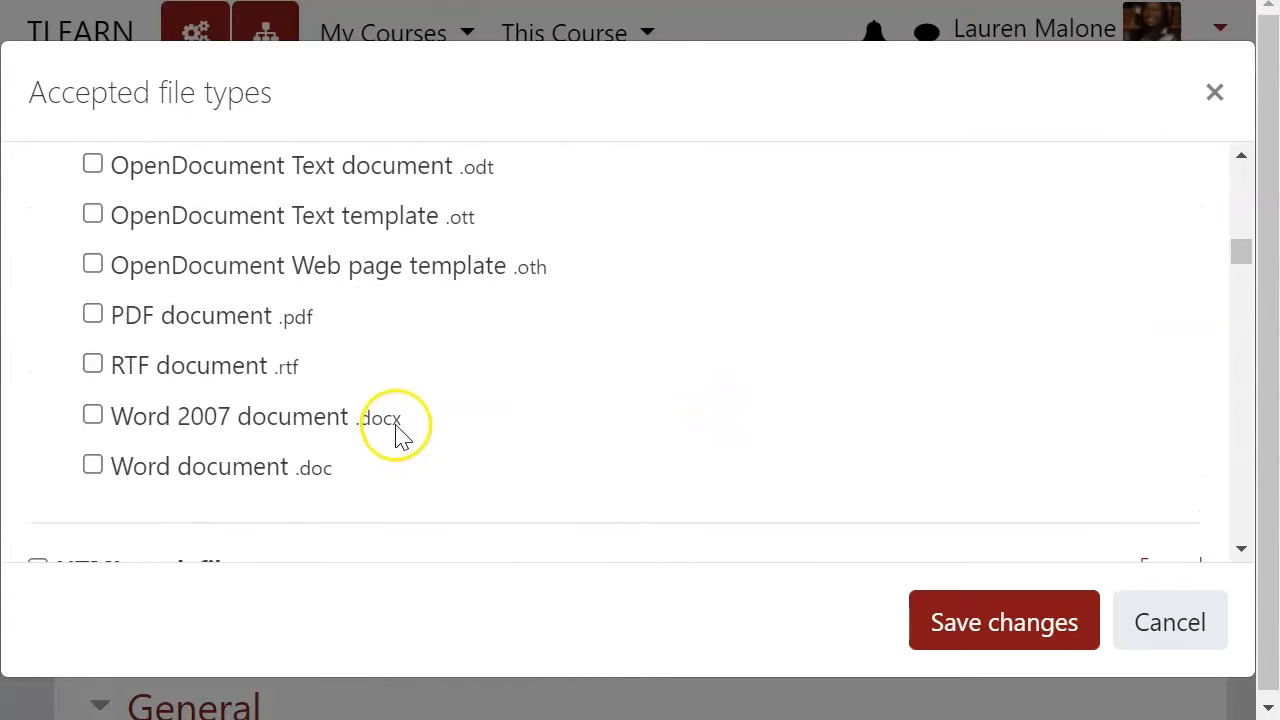
left_click(93, 320)
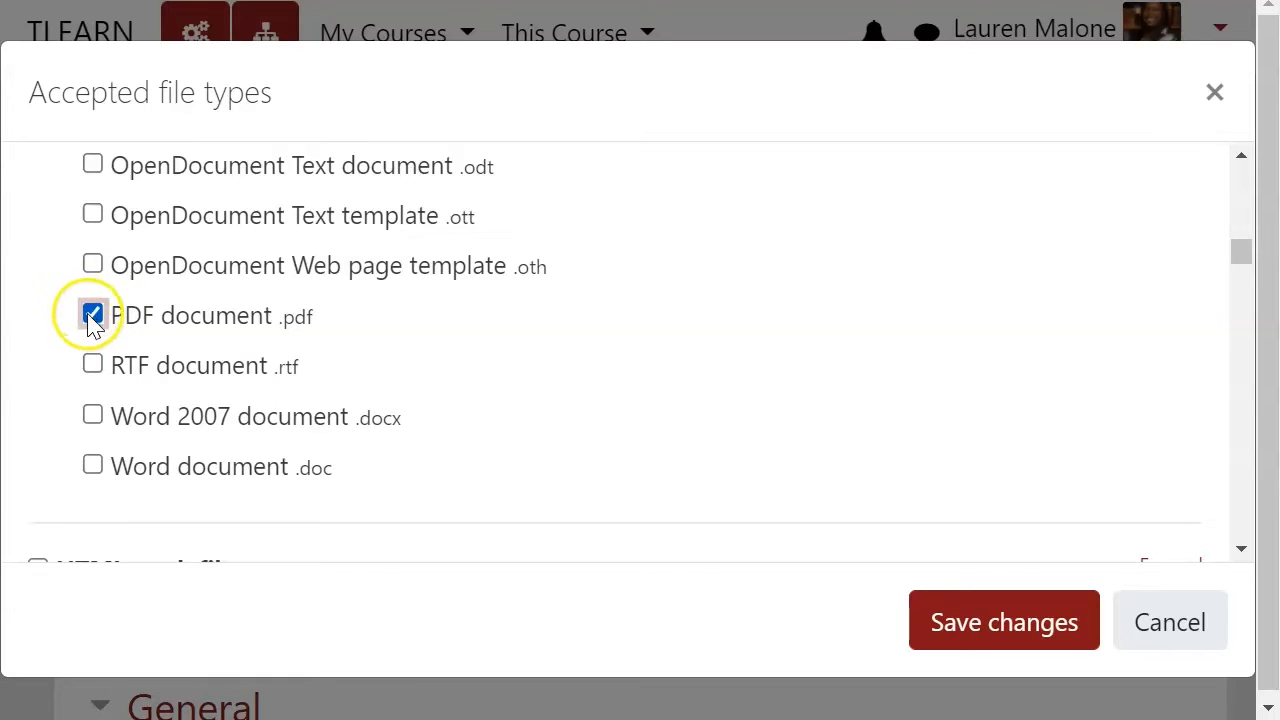
left_click(92, 366)
left_click(92, 417)
left_click(92, 466)
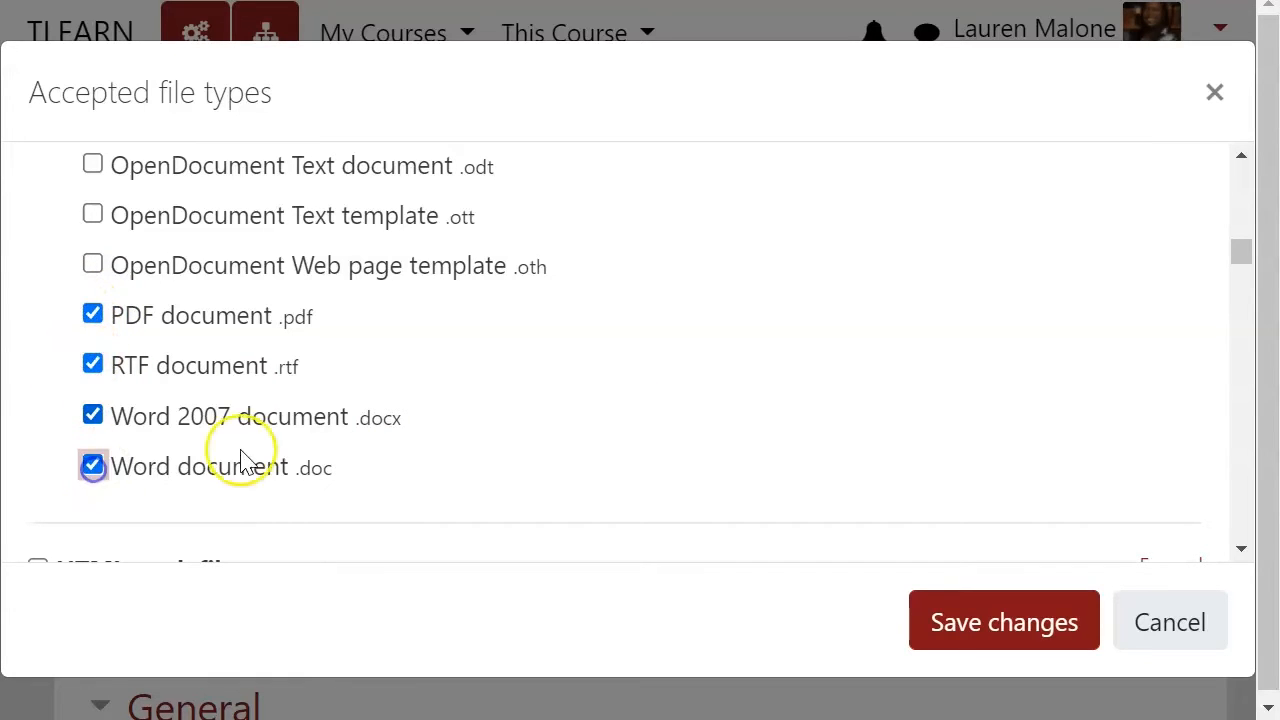
Accept the PowerPoint formats .pptx, .ppsx, .pps and .ppt from the individual Presentation files types.
scroll(782, 358, "down", 3)
scroll(785, 362, "down", 5)
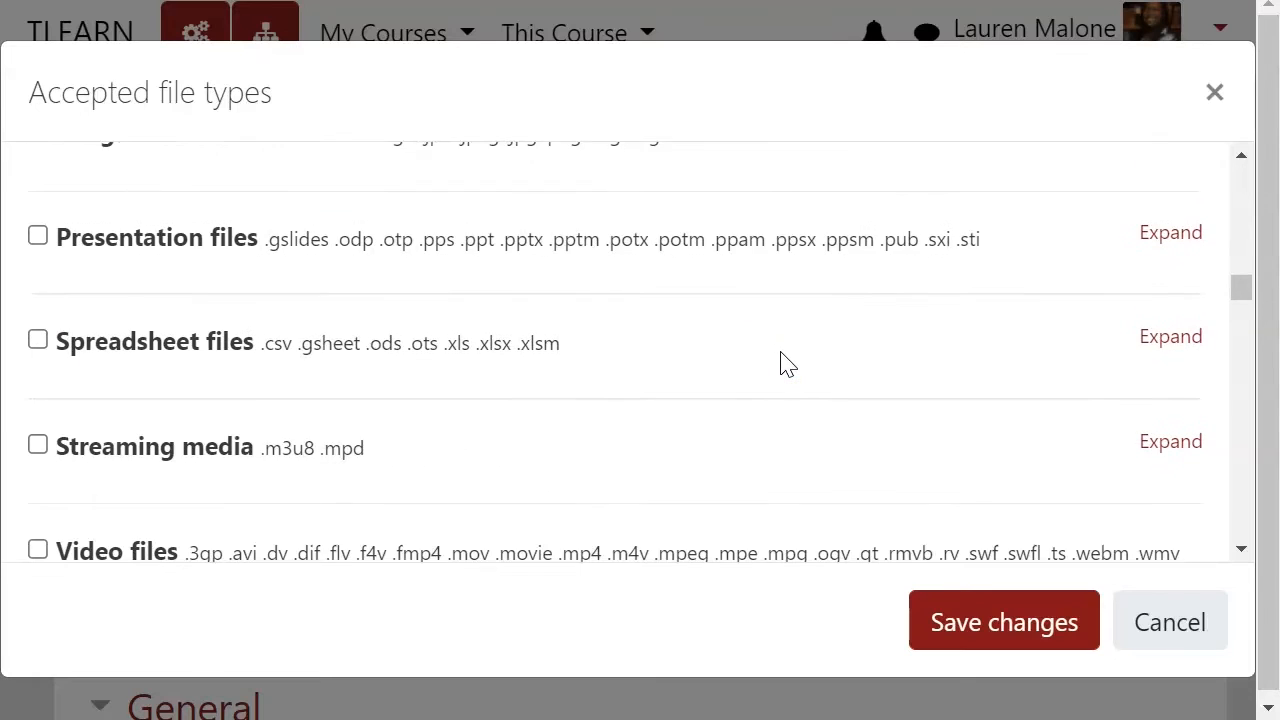
scroll(785, 362, "up", 1)
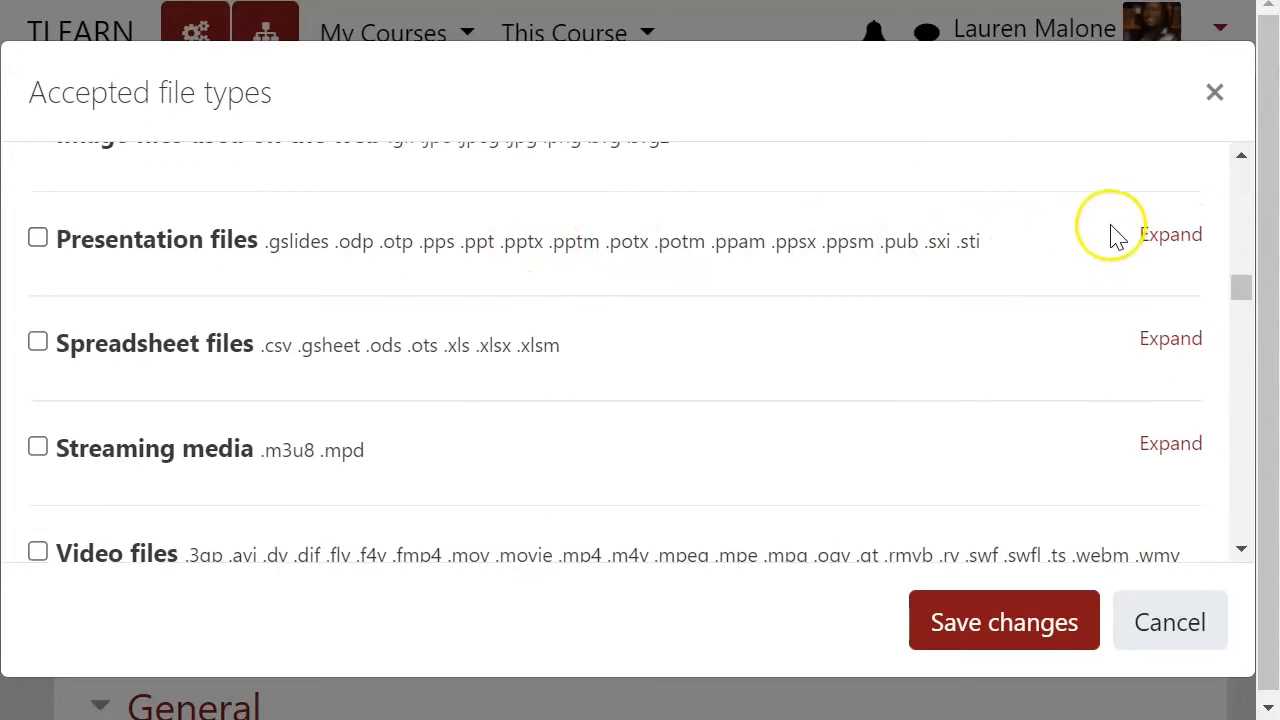
left_click(1150, 236)
scroll(935, 298, "down", 6)
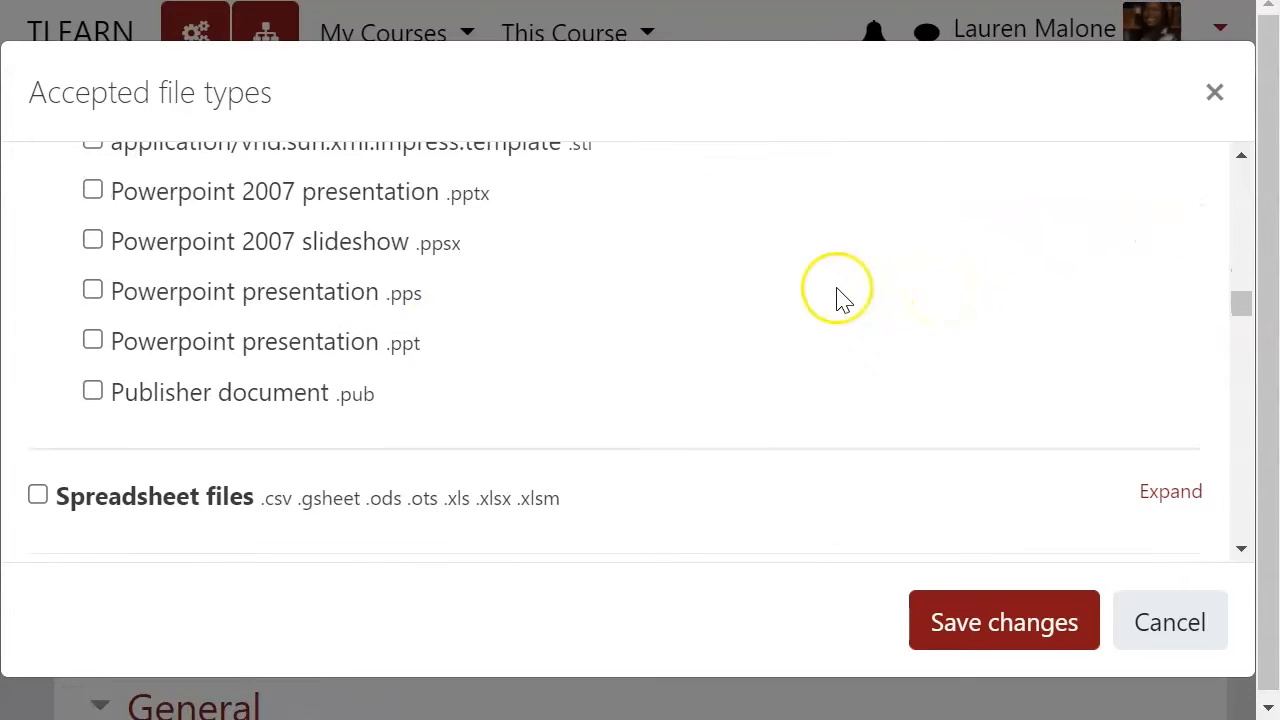
left_click(93, 192)
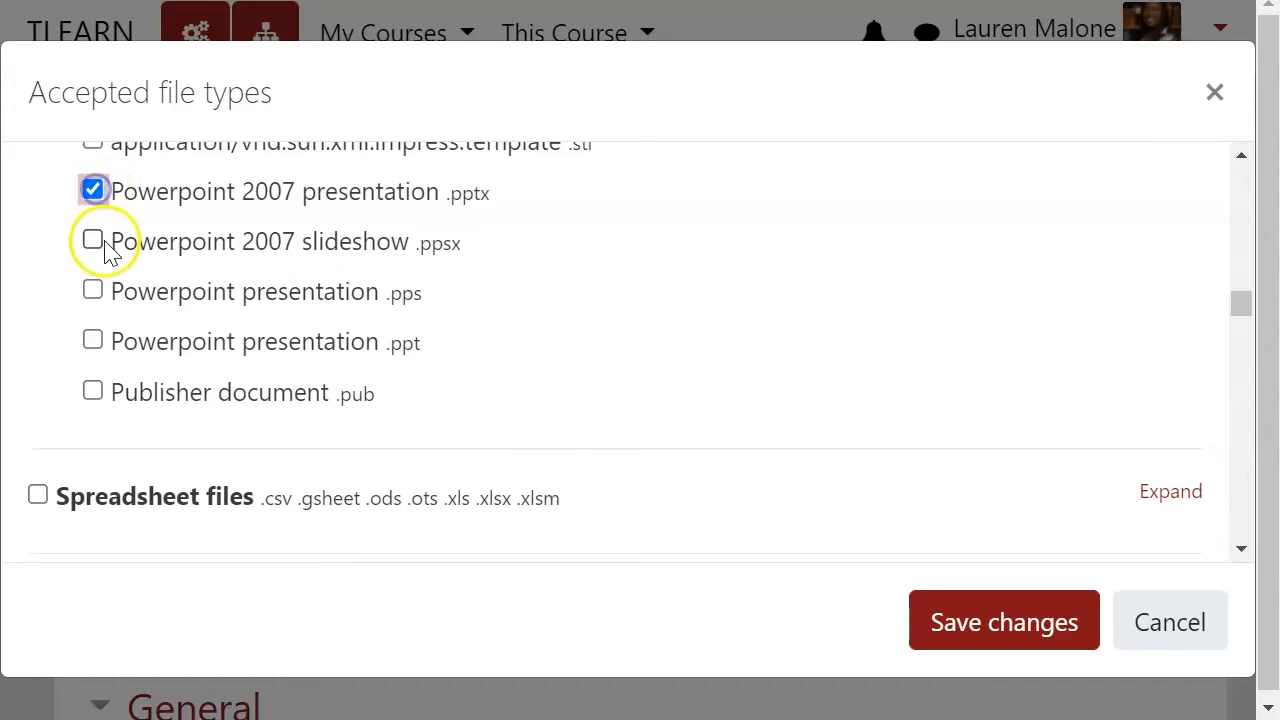
left_click(93, 242)
left_click(93, 292)
left_click(92, 341)
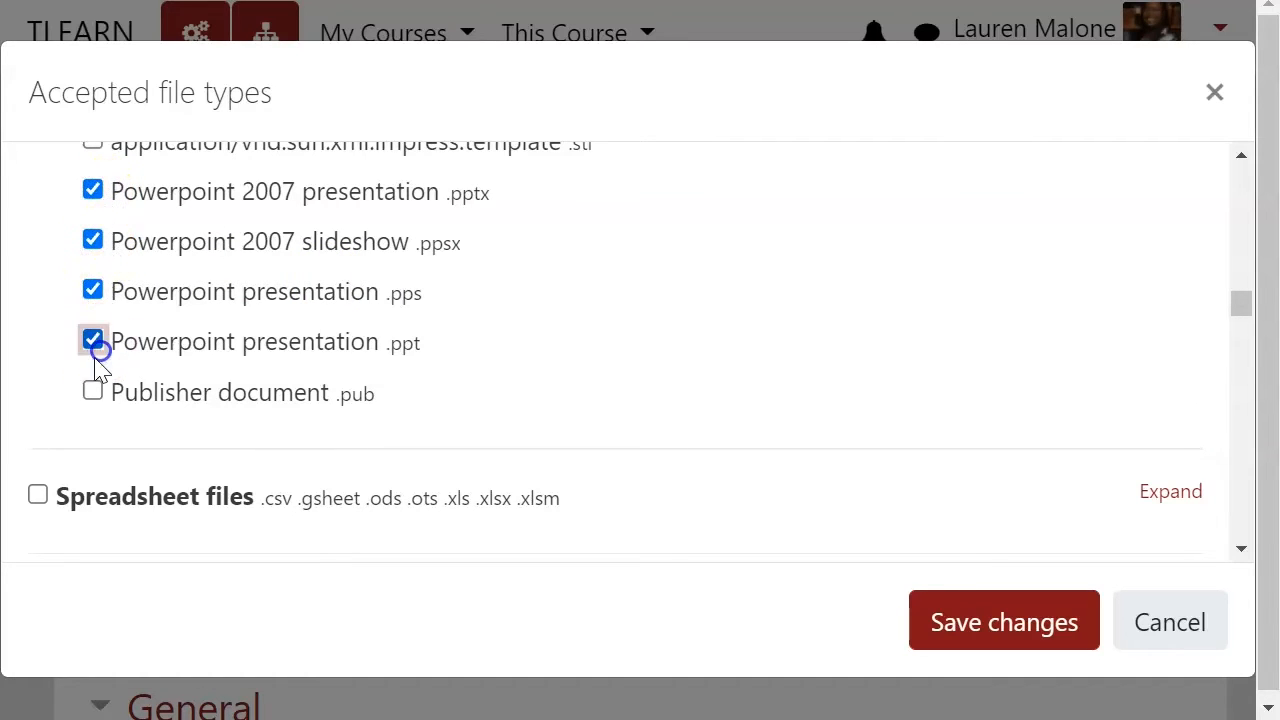
Accept M4V, MOV, MOVIE, MP4, MPE and MPEG from the individual Video files types.
scroll(705, 340, "down", 10)
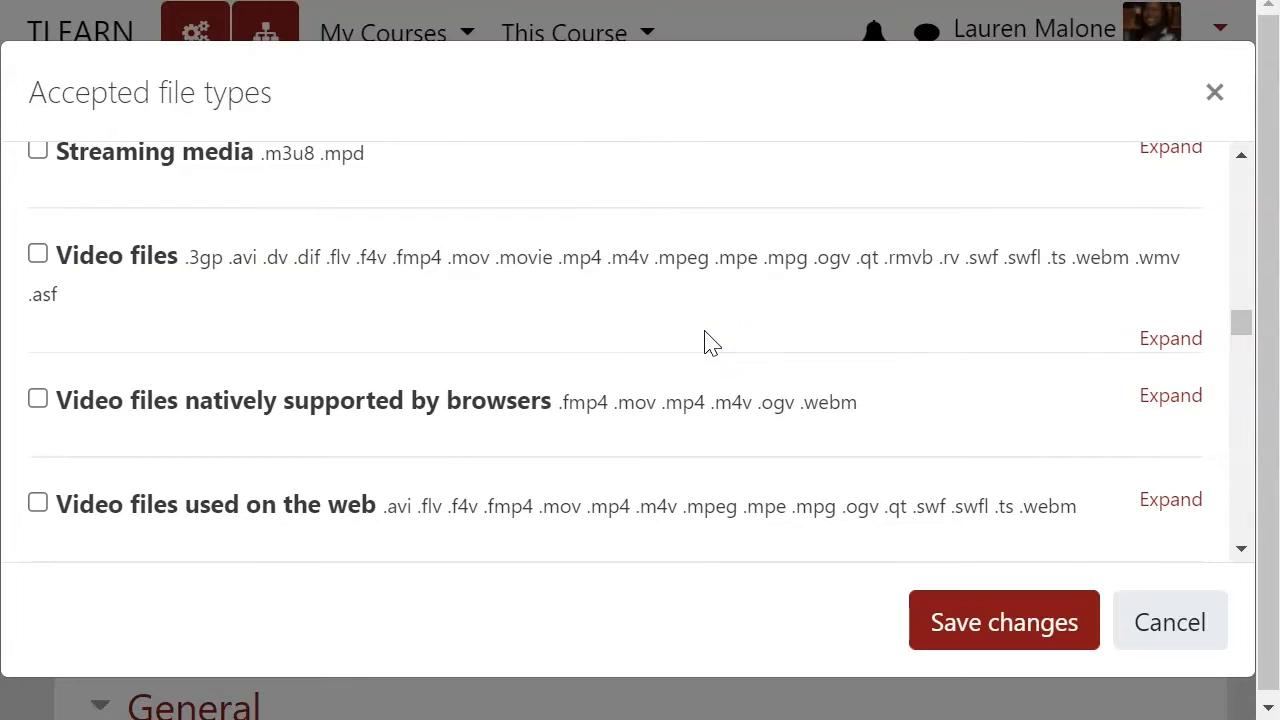
left_click(1170, 338)
scroll(450, 385, "down", 3)
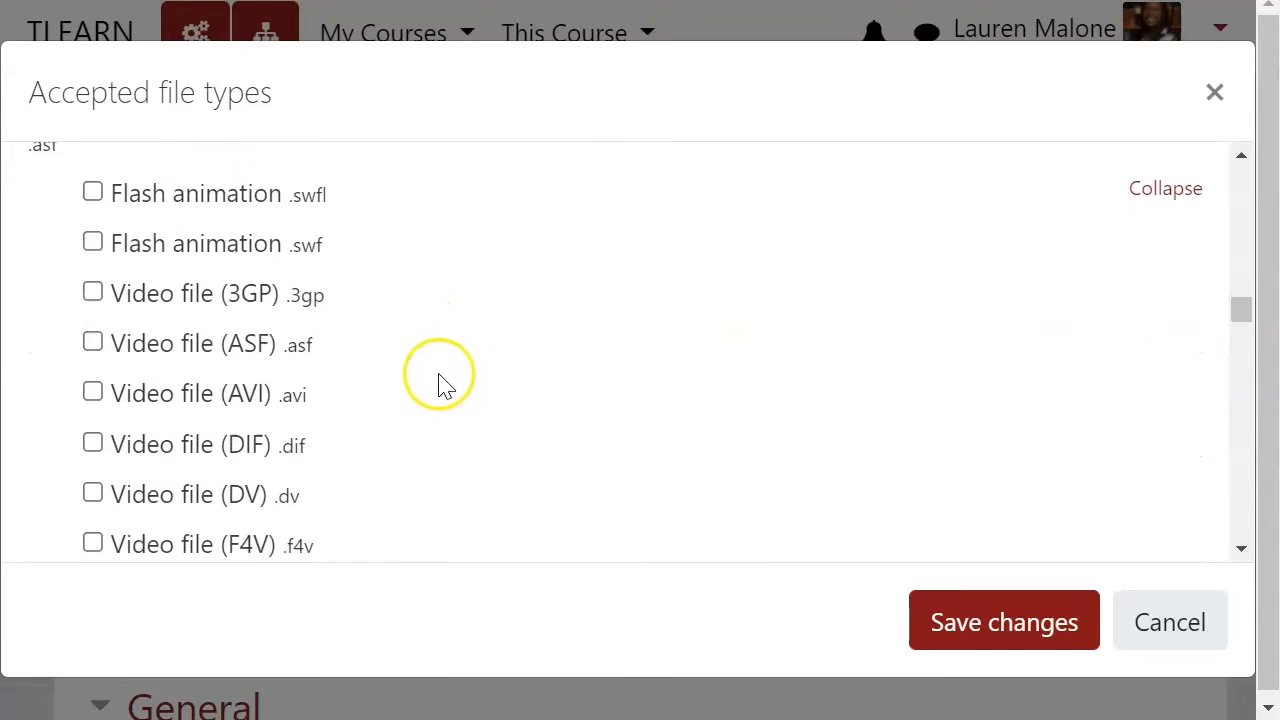
left_click(92, 393)
scroll(92, 400, "down", 3)
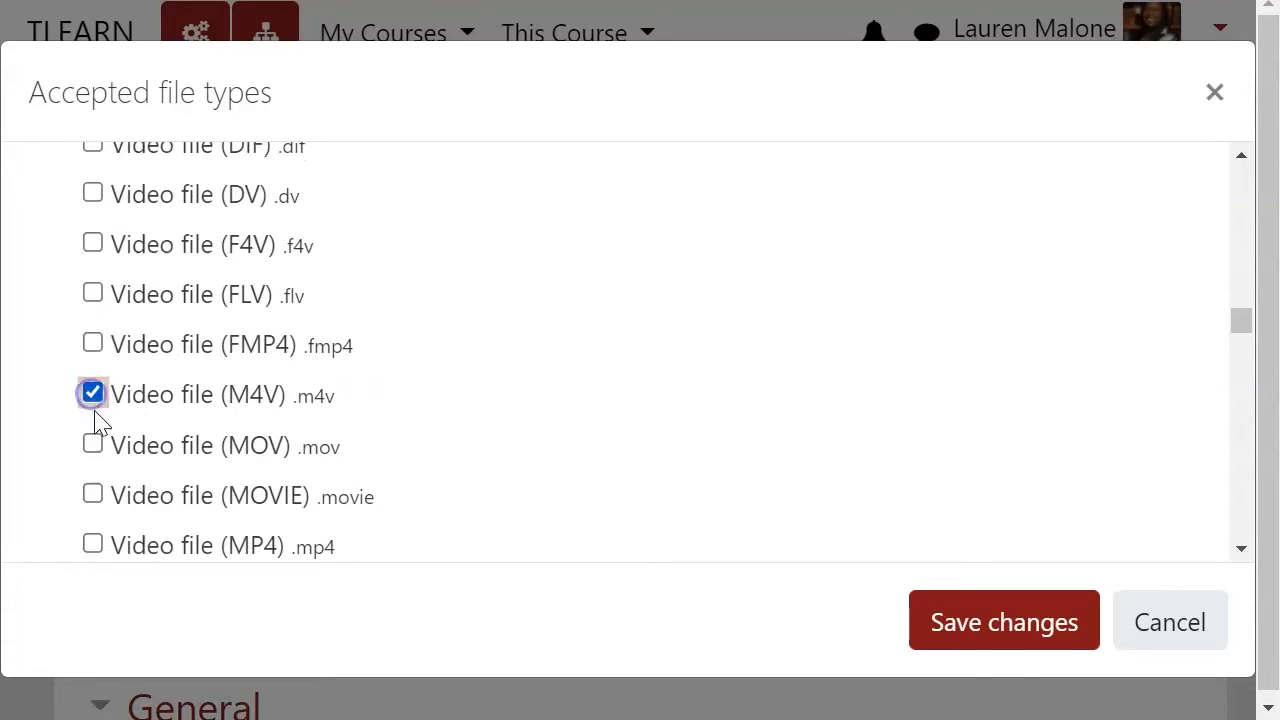
left_click(93, 445)
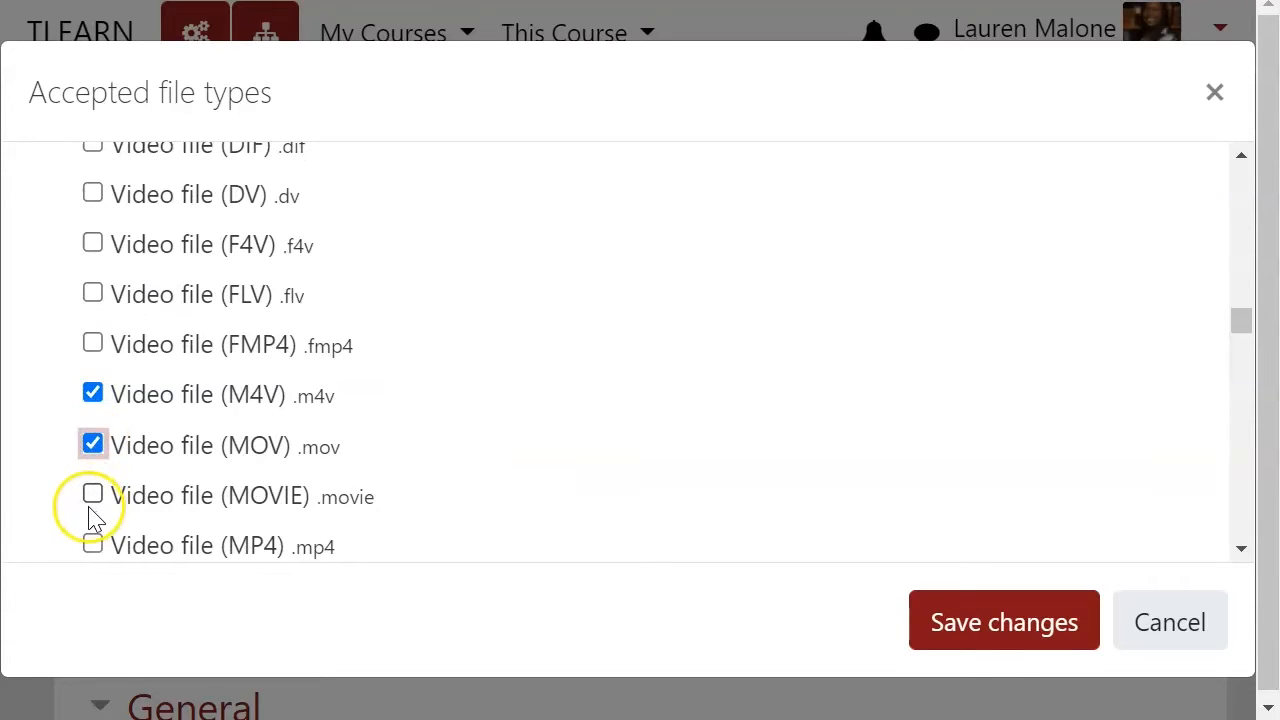
scroll(94, 500, "down", 3)
left_click(92, 195)
left_click(92, 245)
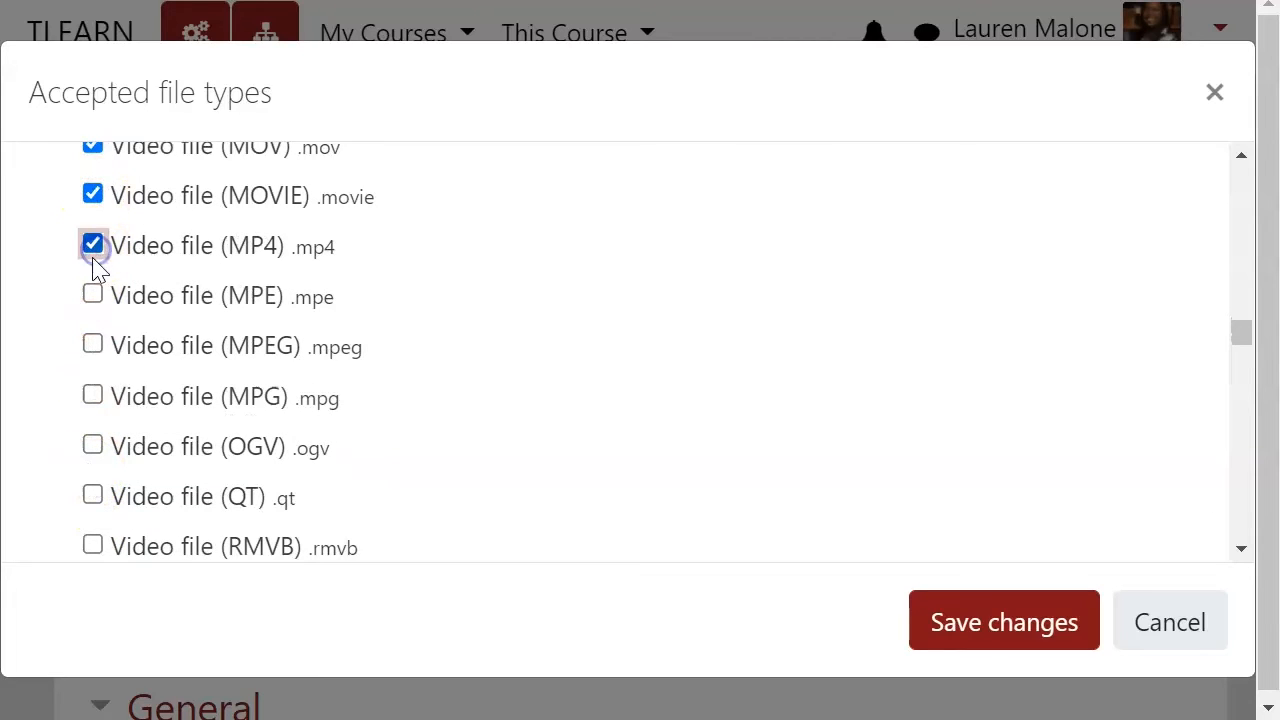
left_click(91, 293)
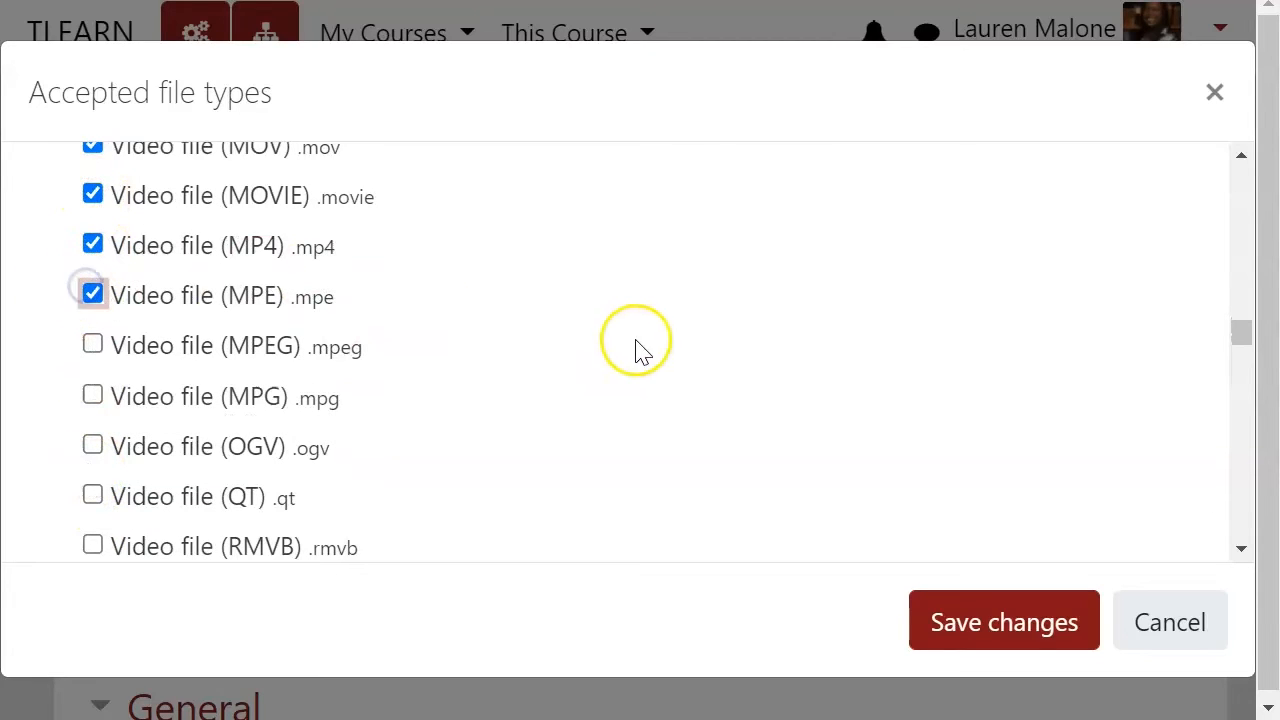
left_click(97, 350)
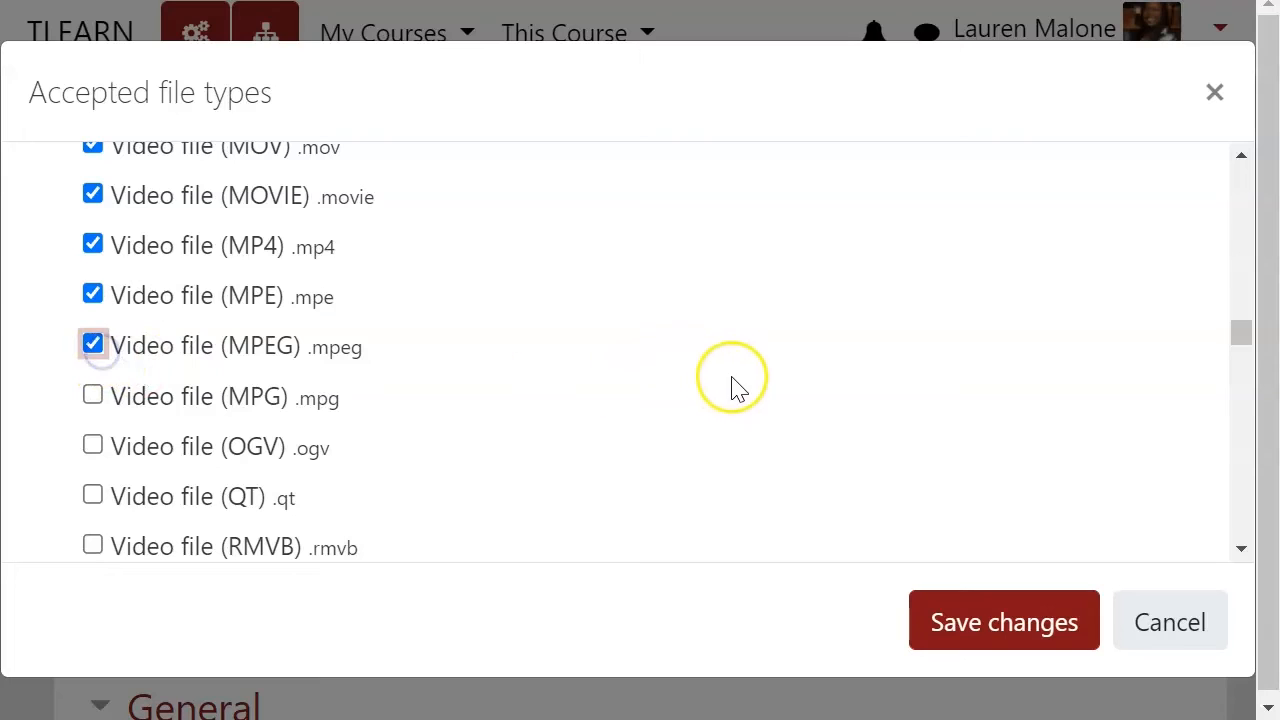
scroll(786, 406, "down", 6)
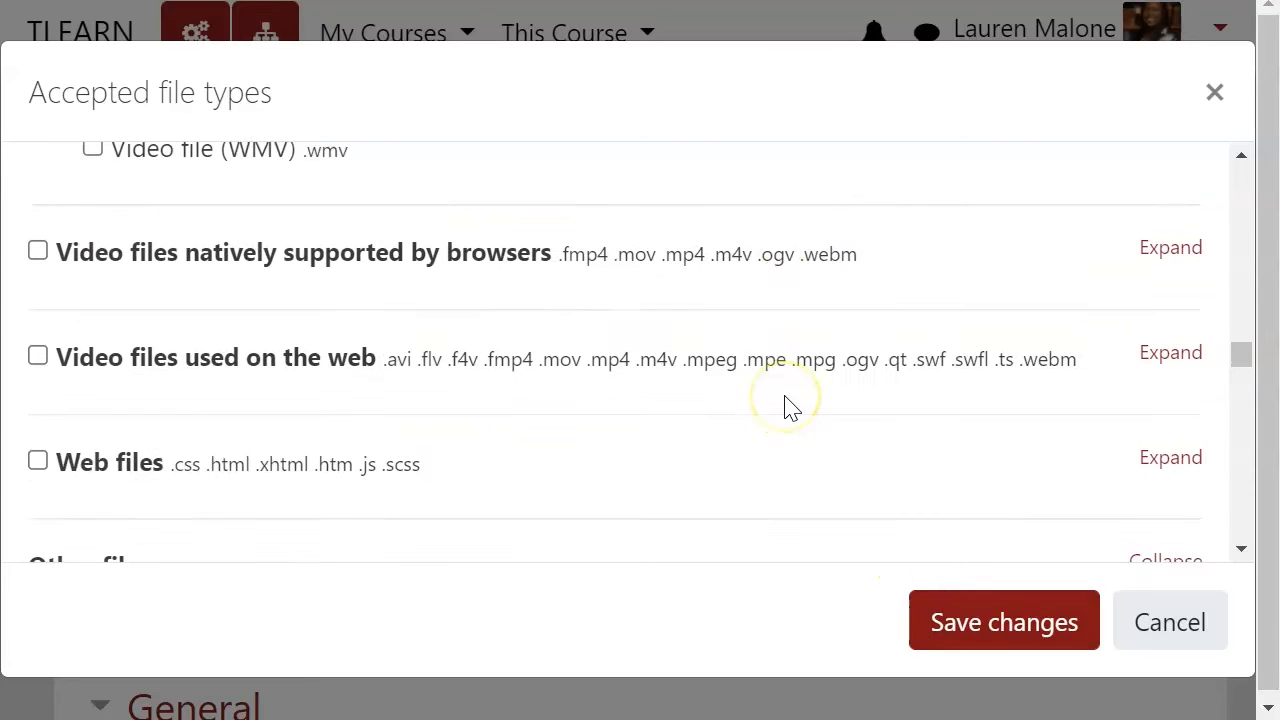
scroll(786, 406, "down", 5)
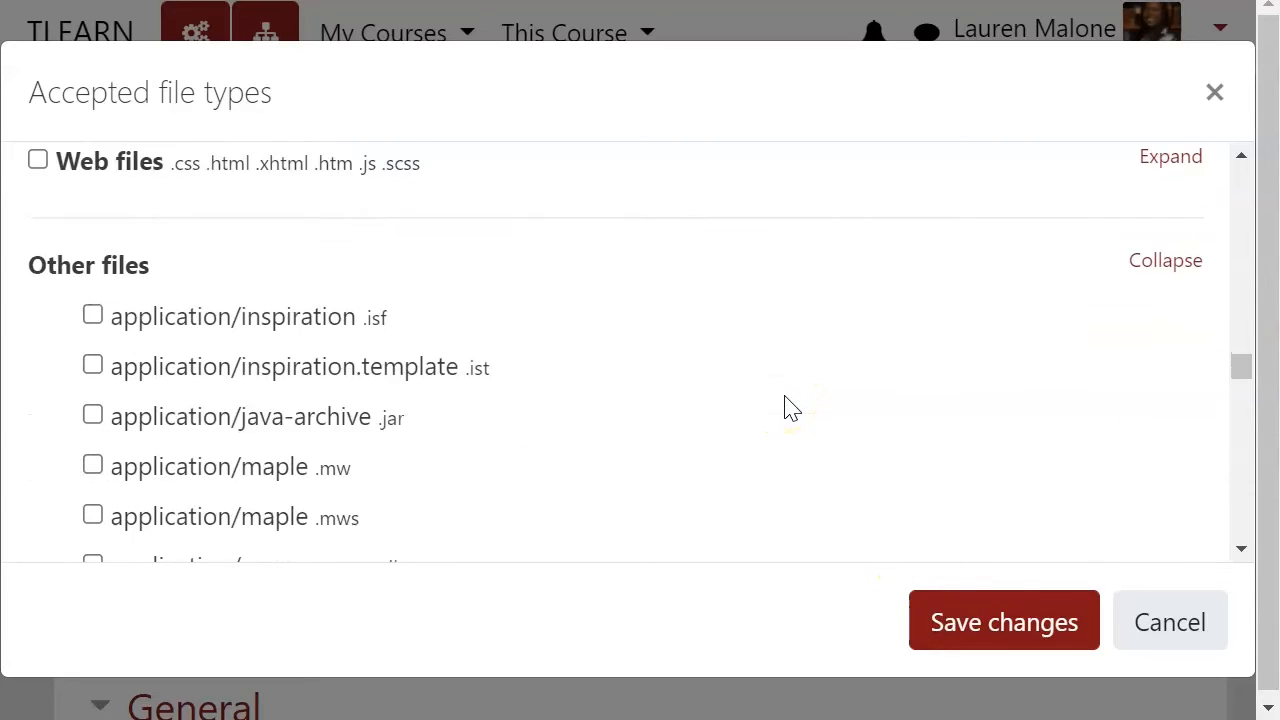
Save the accepted file types selection and review the resulting list in the submission types section.
left_click(947, 617)
scroll(766, 480, "down", 2)
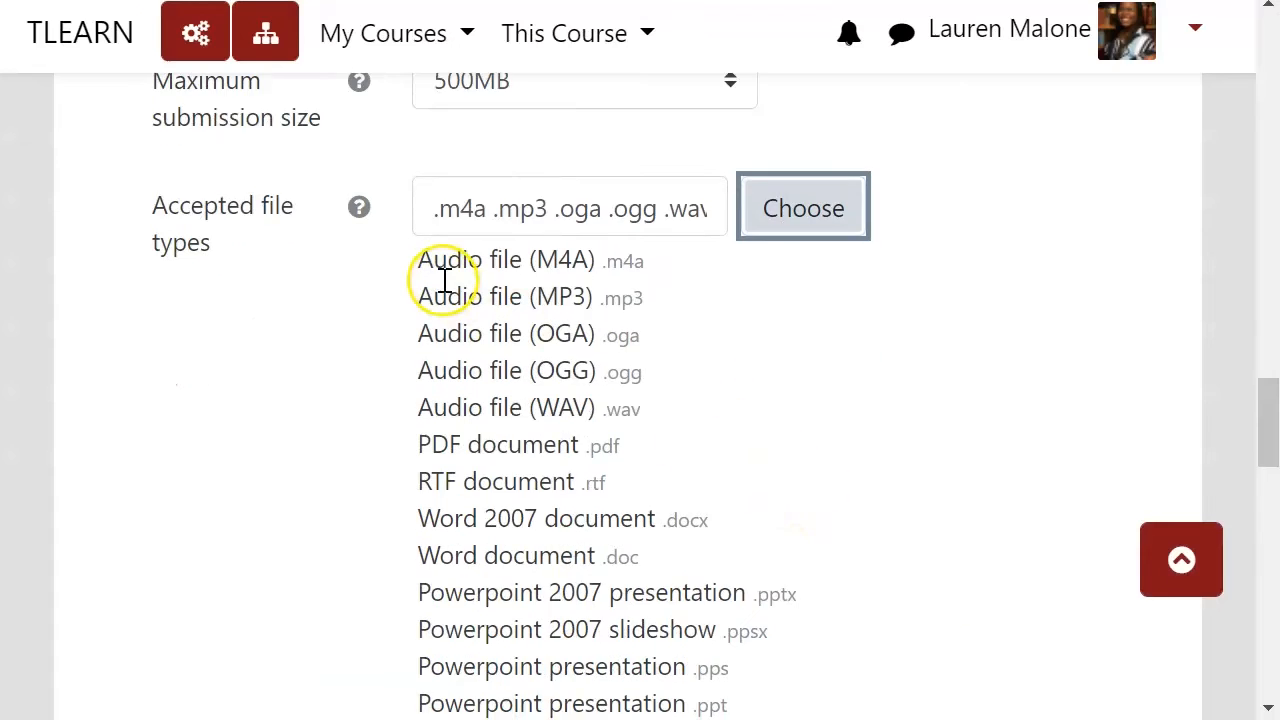
scroll(445, 280, "down", 6)
scroll(529, 271, "up", 6)
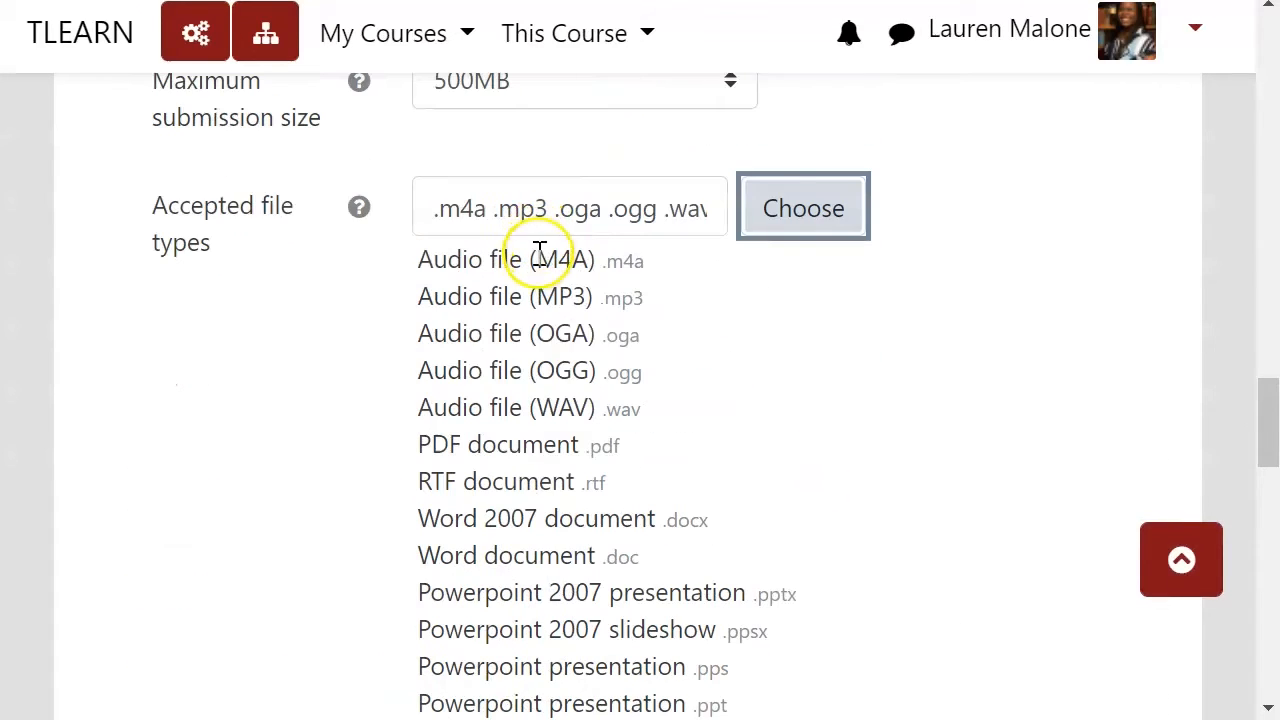
scroll(531, 366, "up", 2)
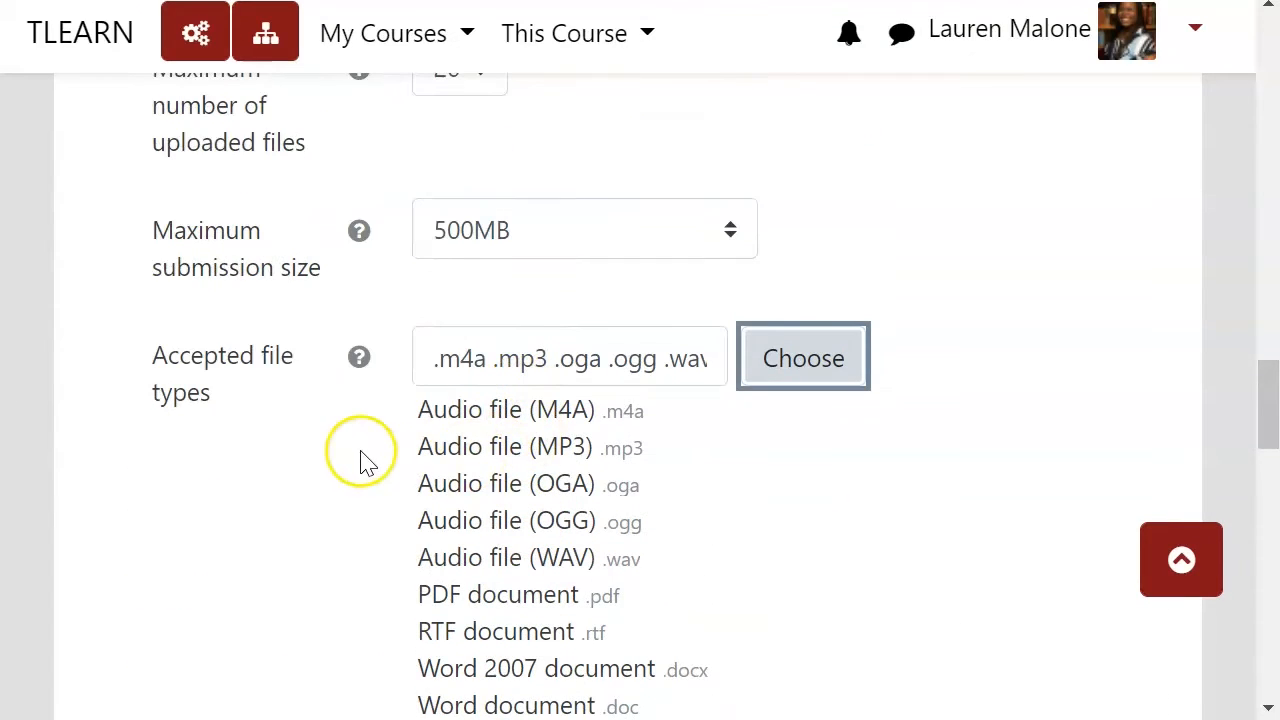
scroll(369, 450, "down", 7)
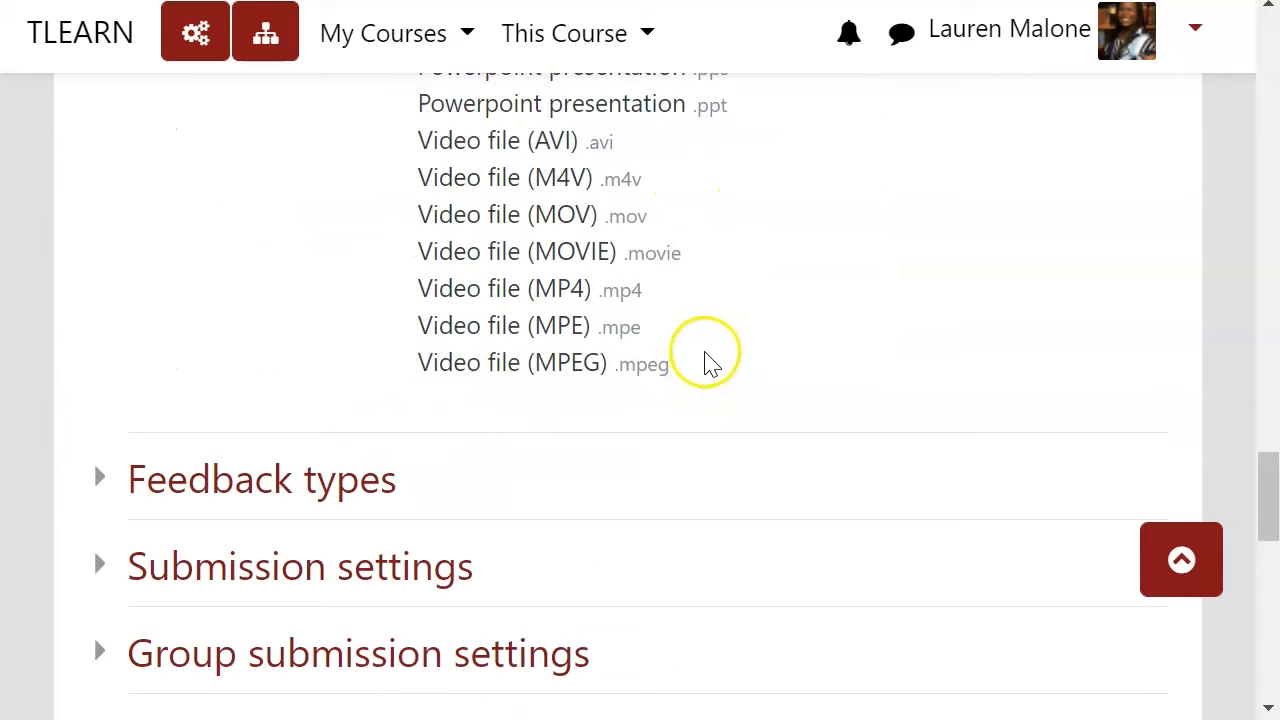
scroll(720, 352, "up", 4)
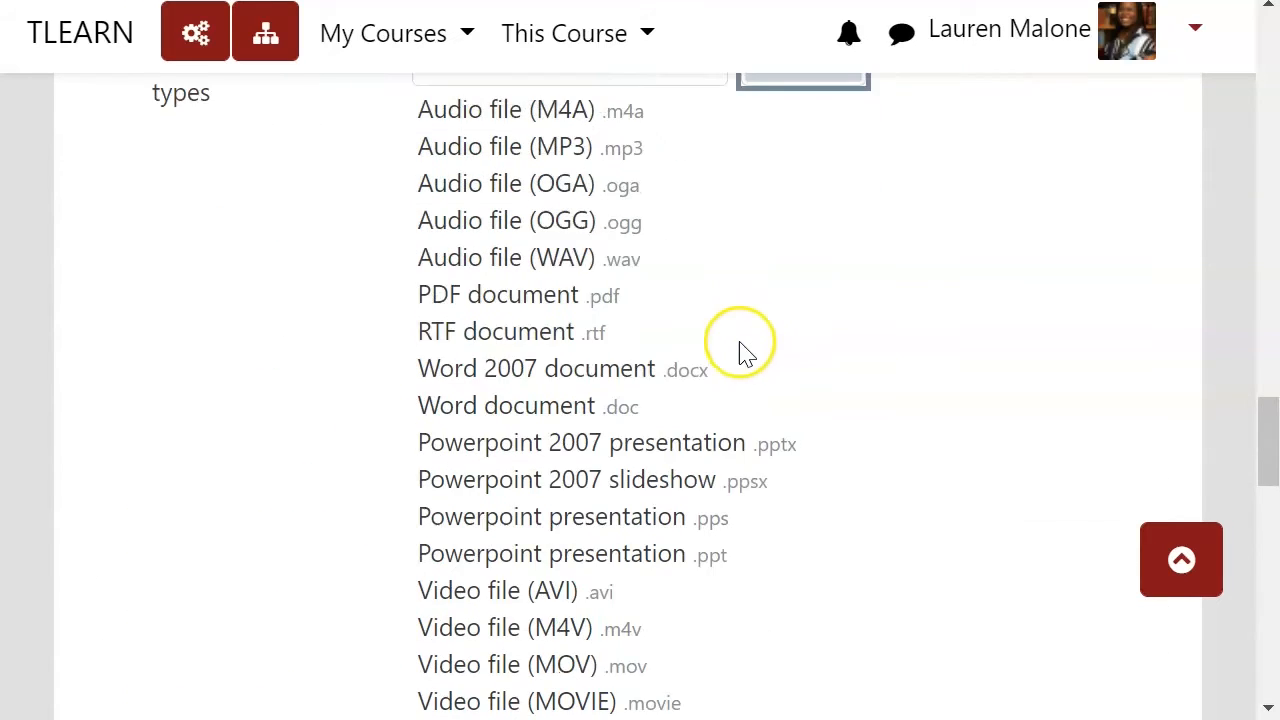
scroll(700, 380, "up", 4)
scroll(380, 370, "up", 3)
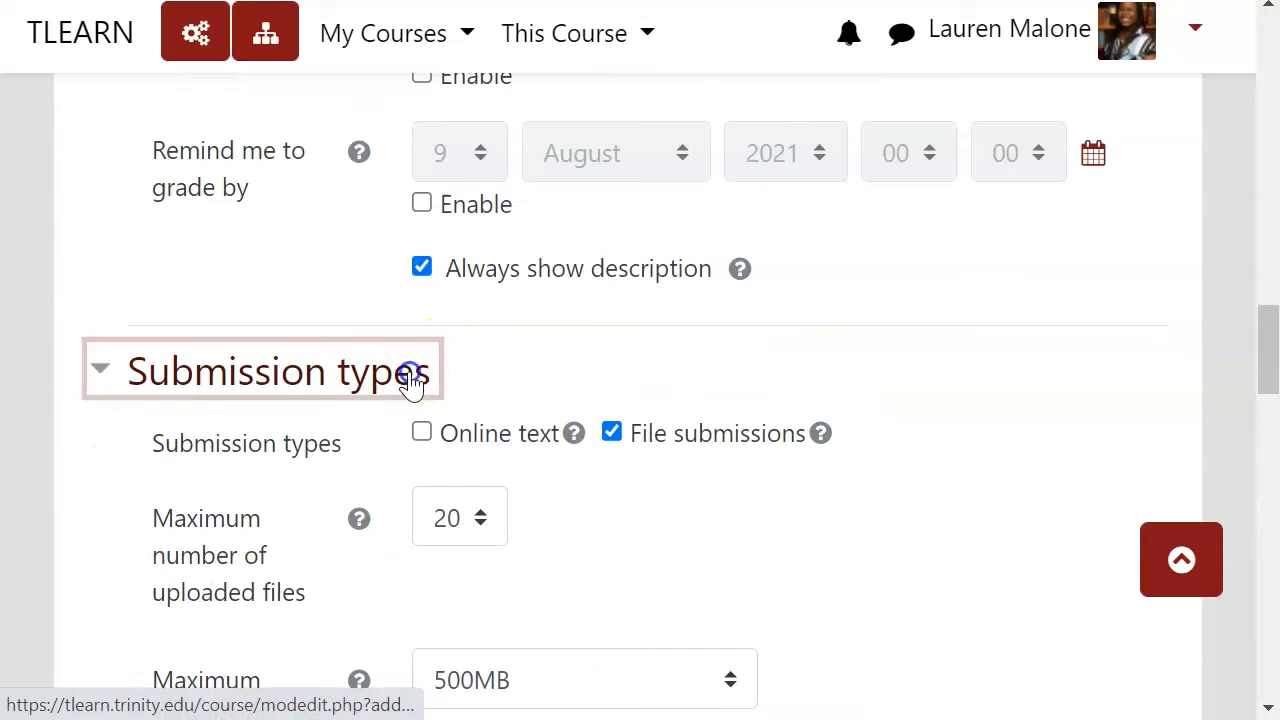
left_click(412, 378)
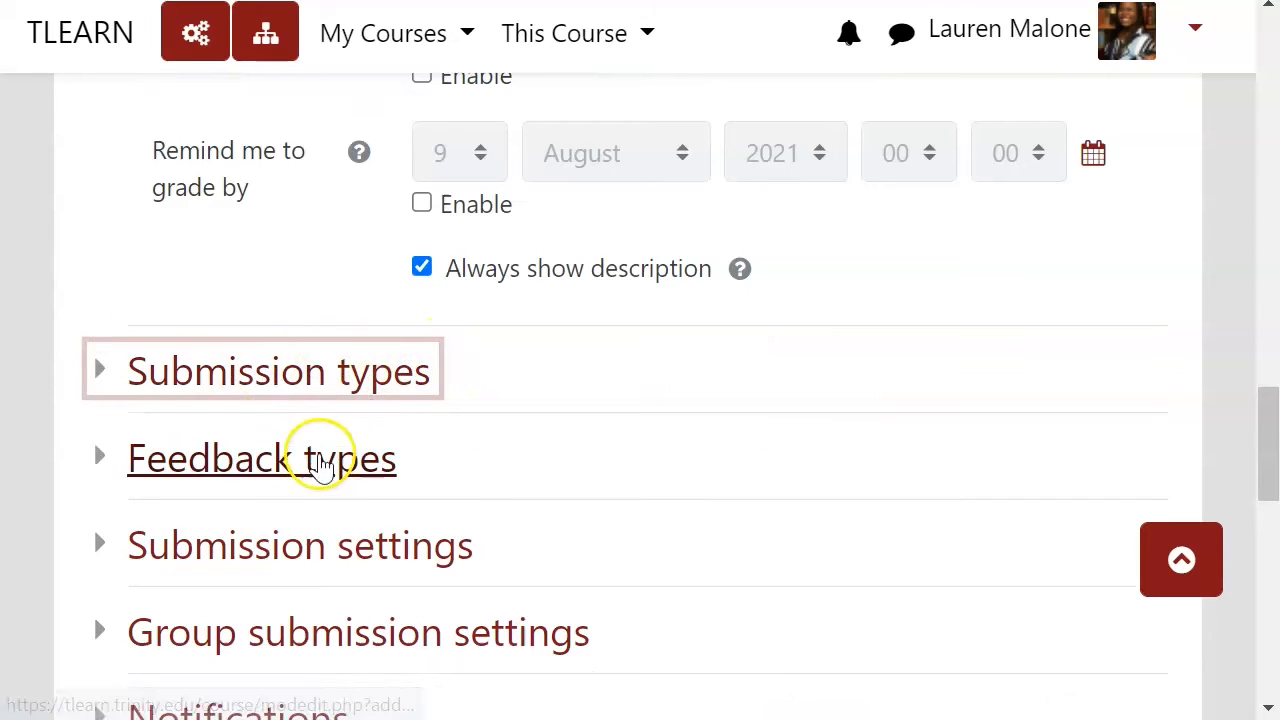
Set the assignment's feedback types to Annotate PDF and Feedback files, with Feedback comments switched off.
left_click(320, 462)
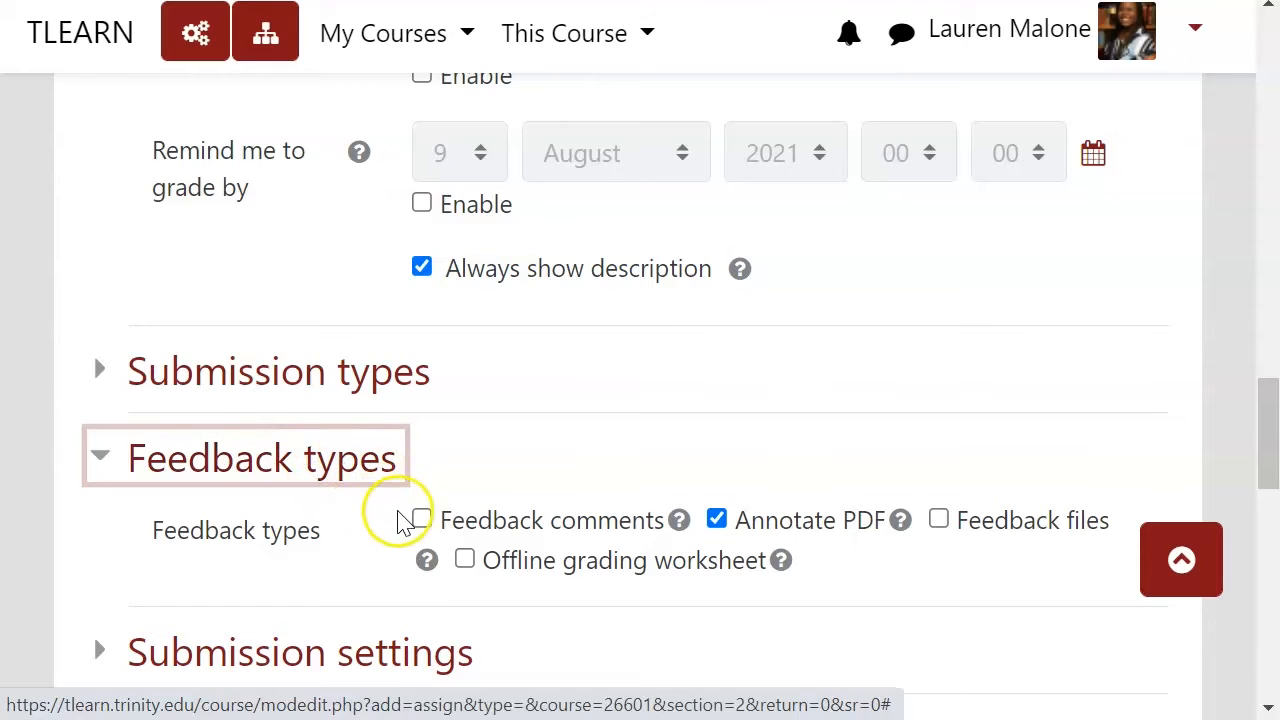
left_click(421, 520)
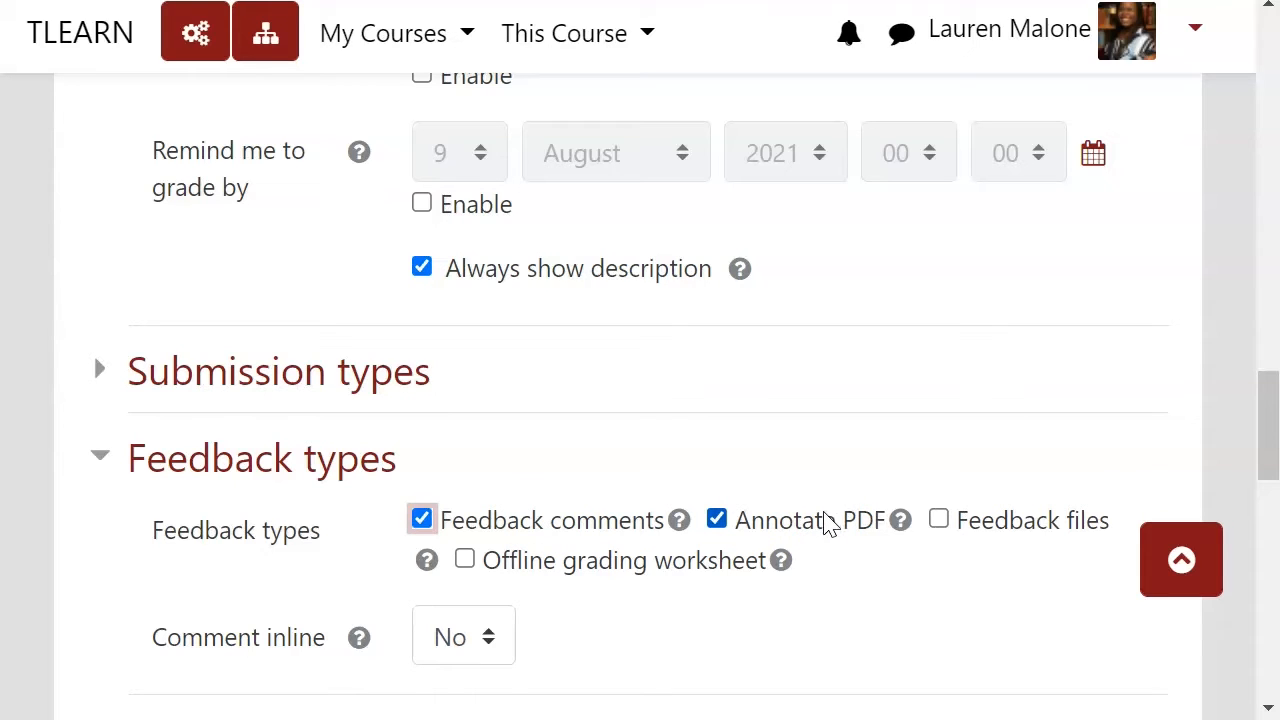
left_click(1001, 521)
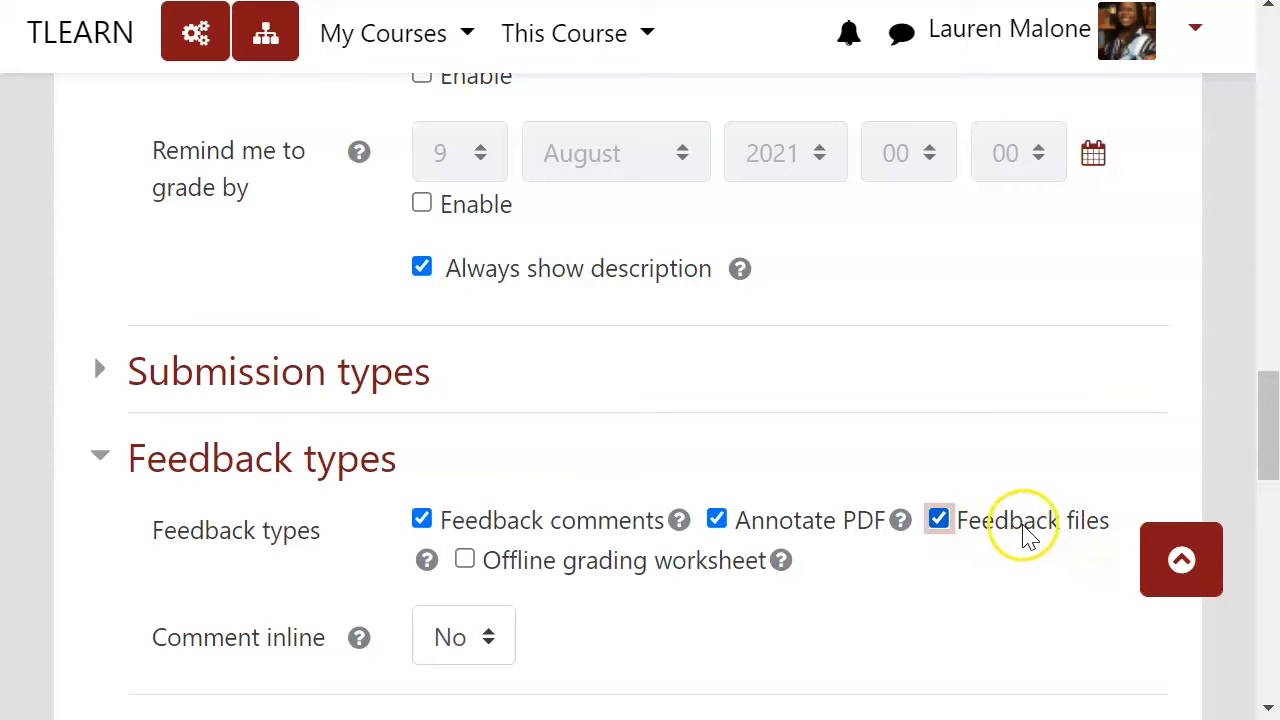
left_click(546, 522)
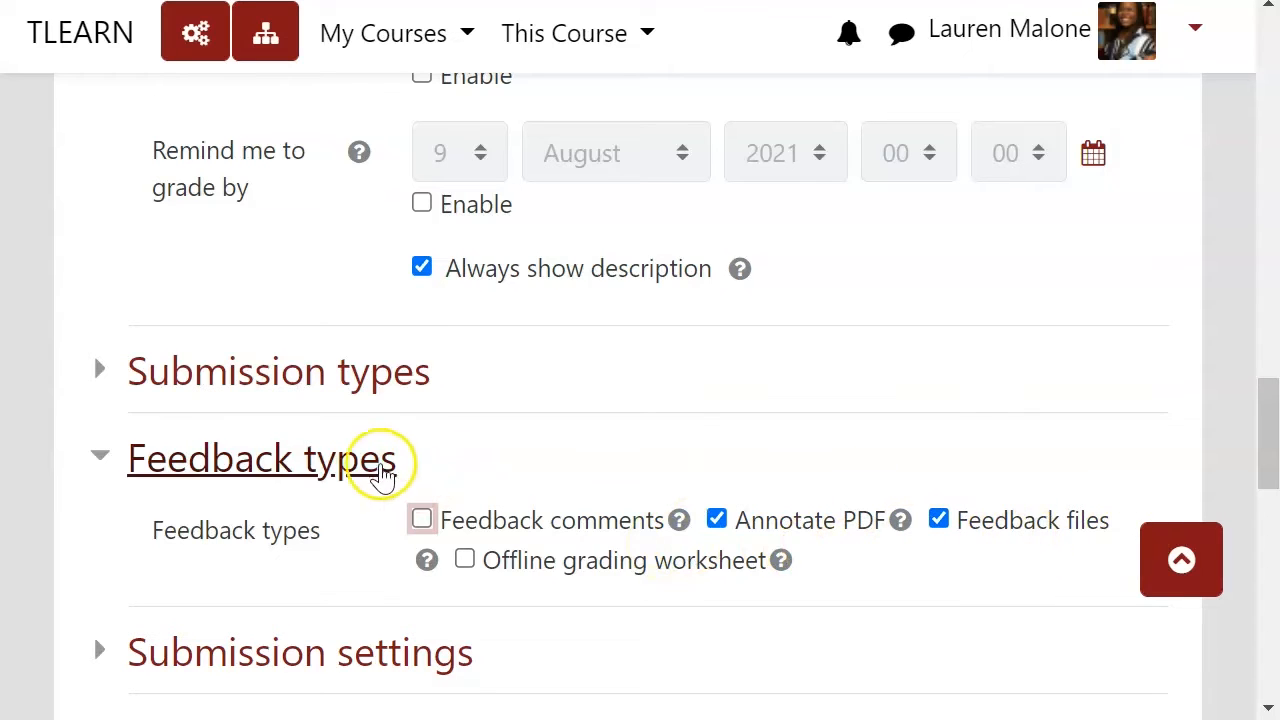
left_click(306, 466)
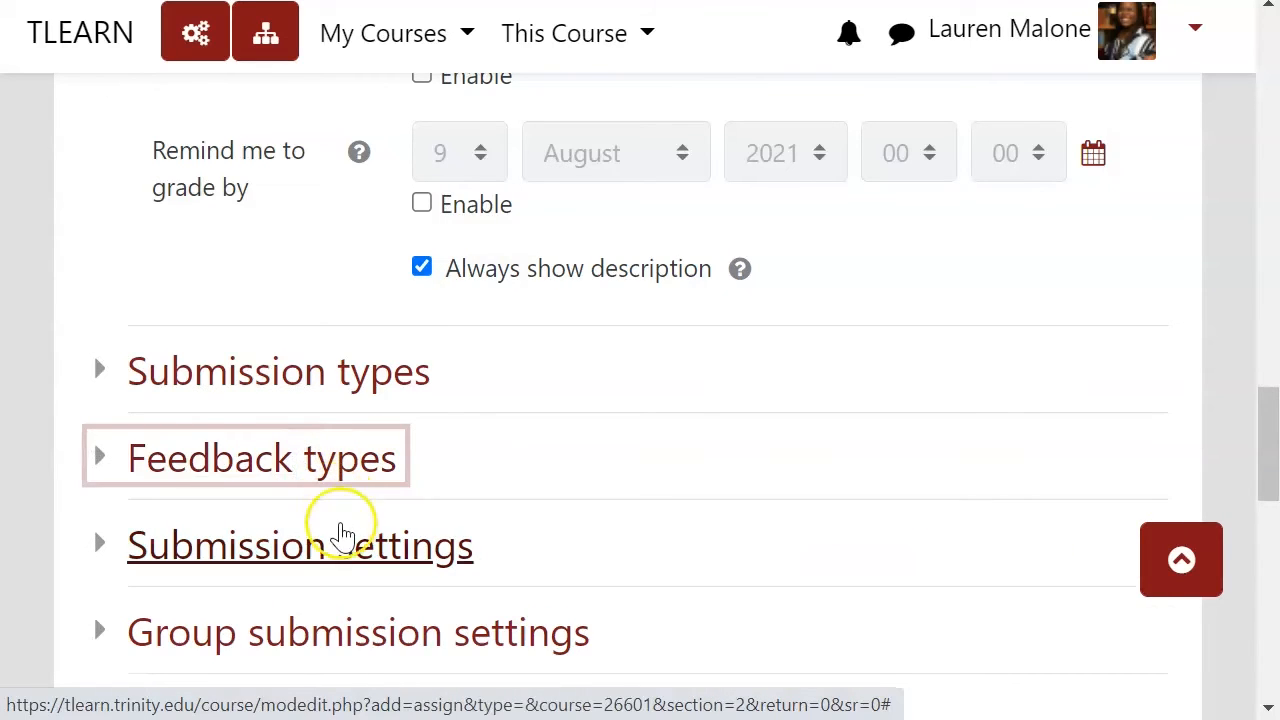
Examine the submission settings, including the options for additional attempts and for requiring the submit button.
left_click(340, 543)
scroll(457, 509, "down", 5)
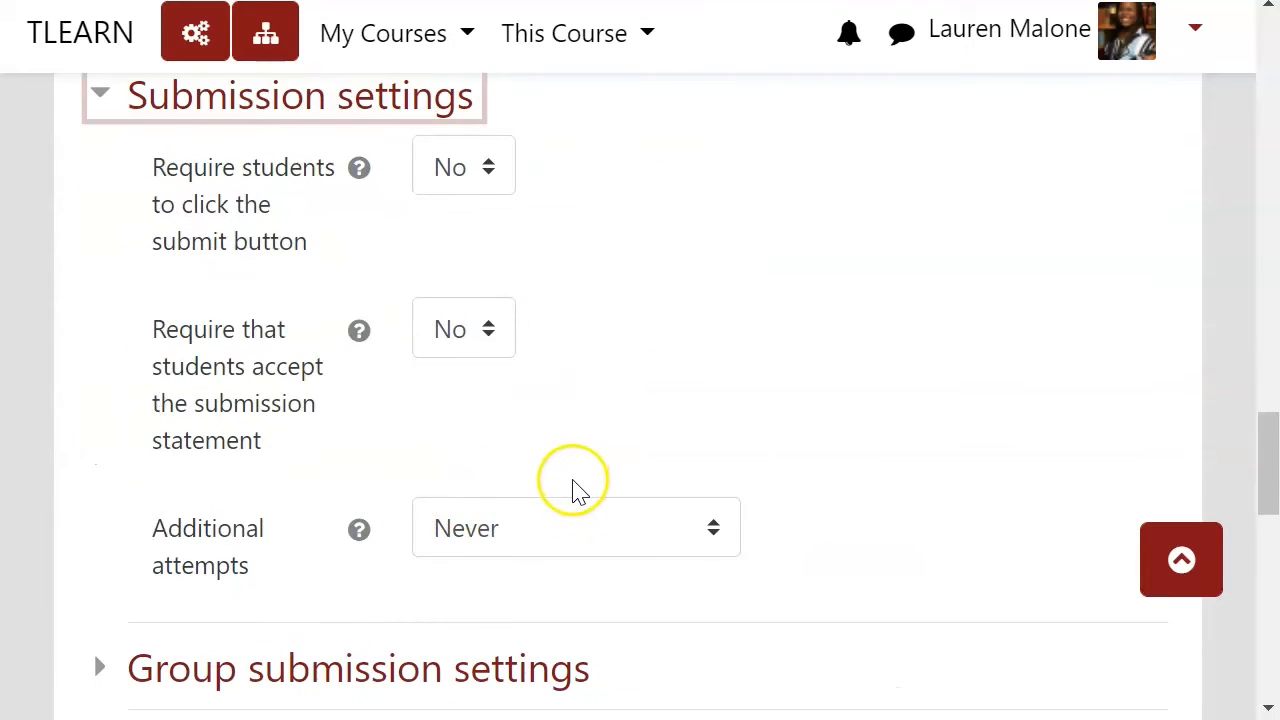
left_click(615, 535)
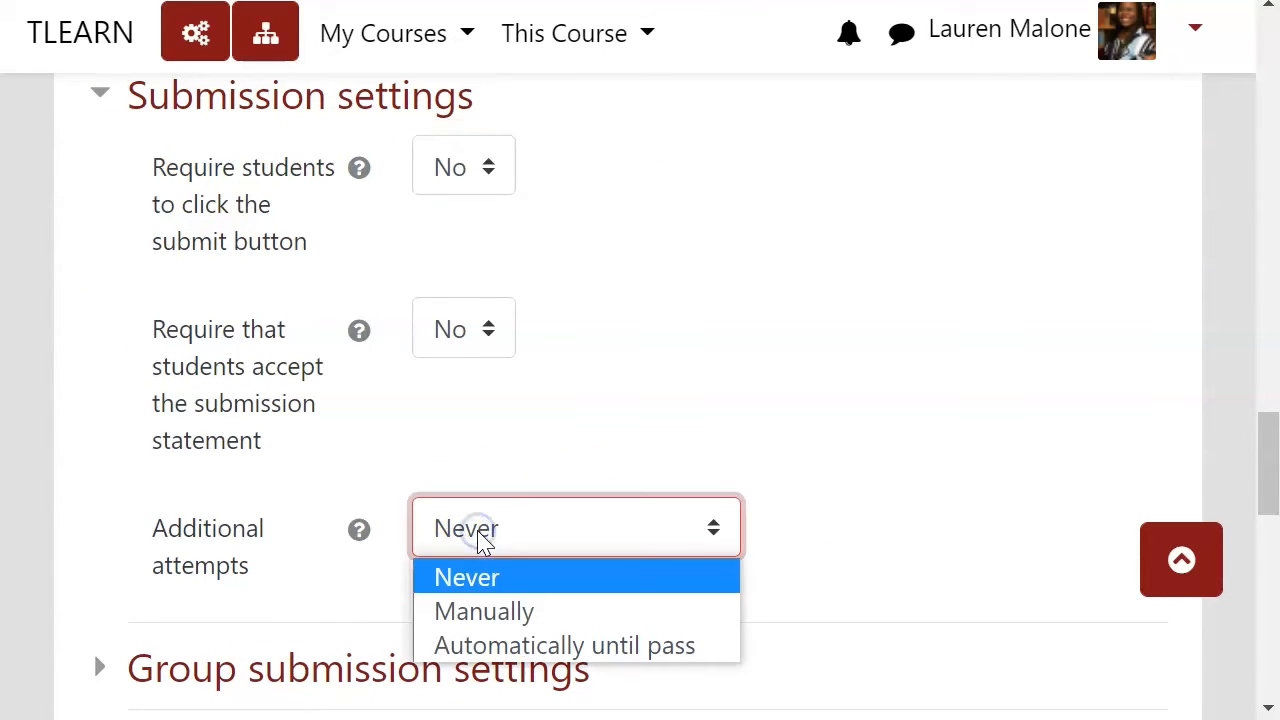
left_click(503, 530)
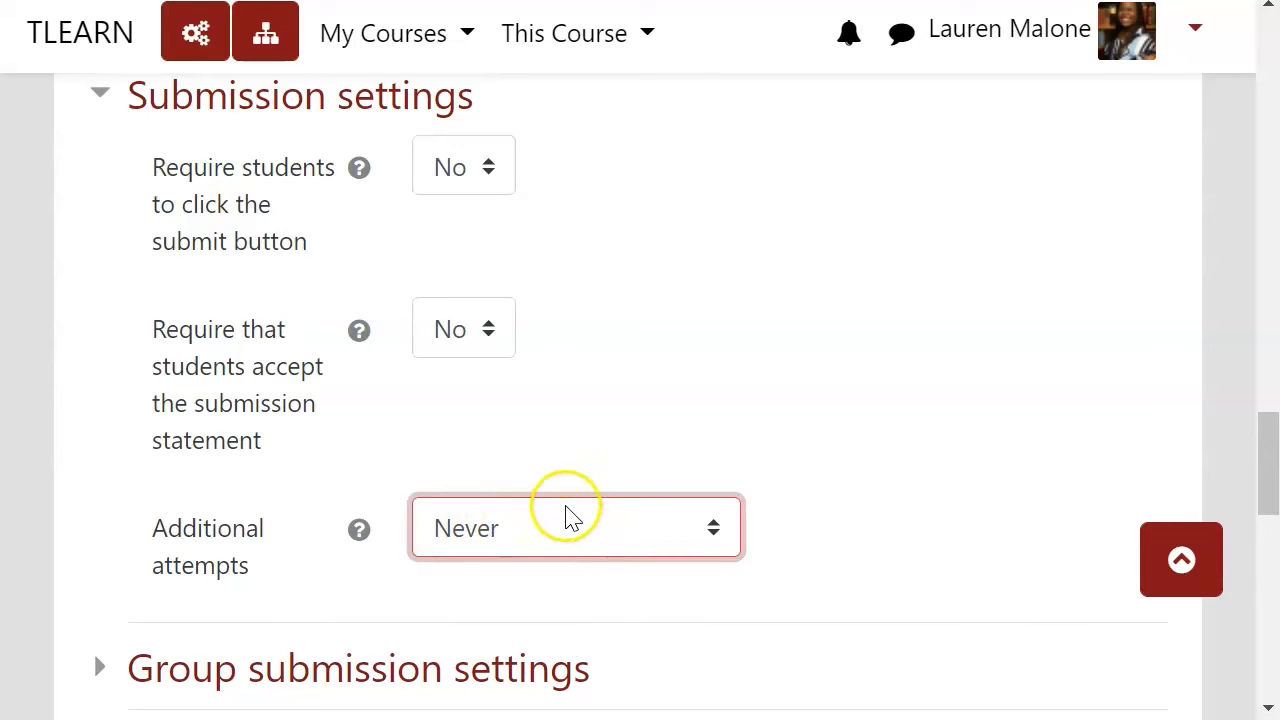
left_click(488, 168)
left_click(565, 202)
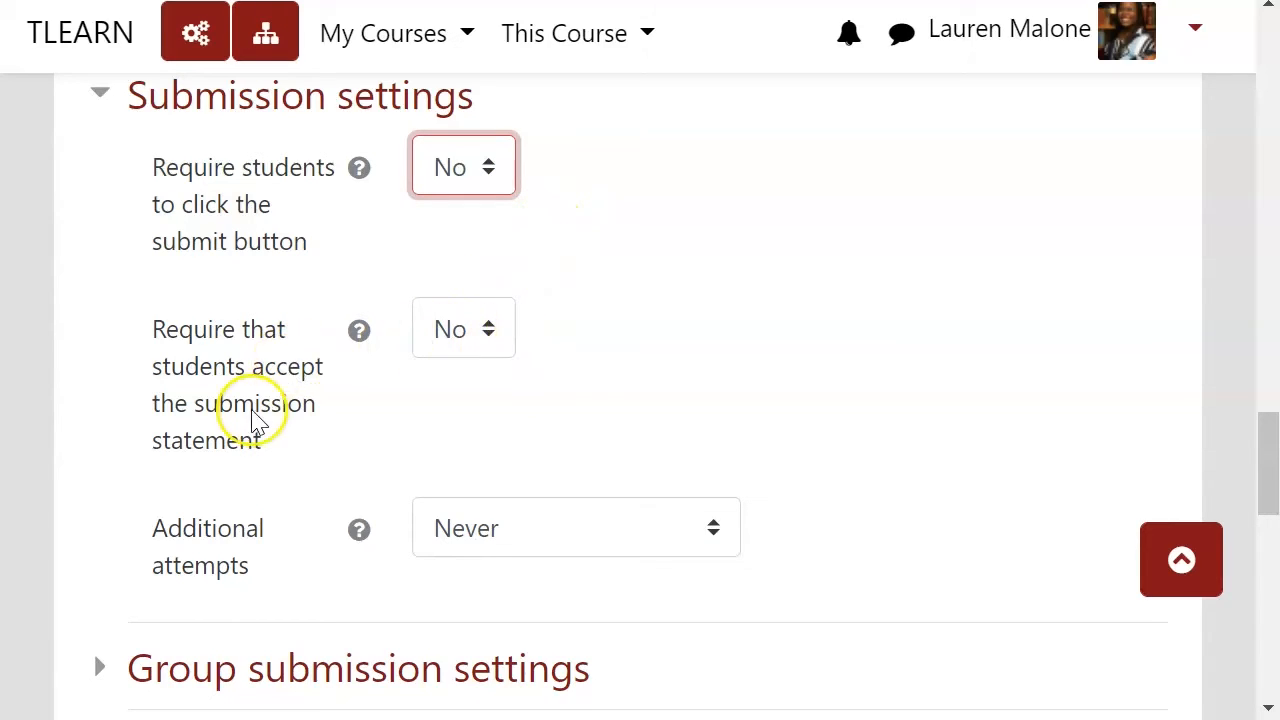
Set the requirement that students accept the submission statement to Yes.
left_click_drag(204, 406, 285, 443)
left_click(285, 442)
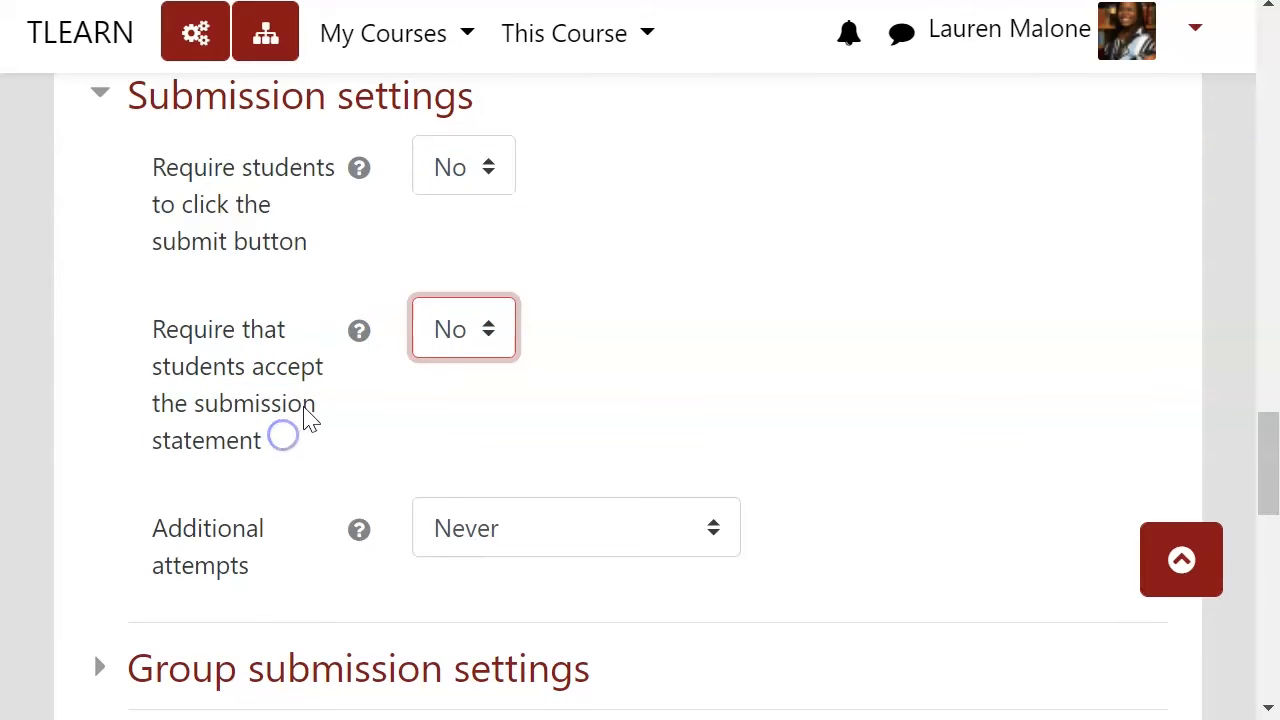
left_click(482, 338)
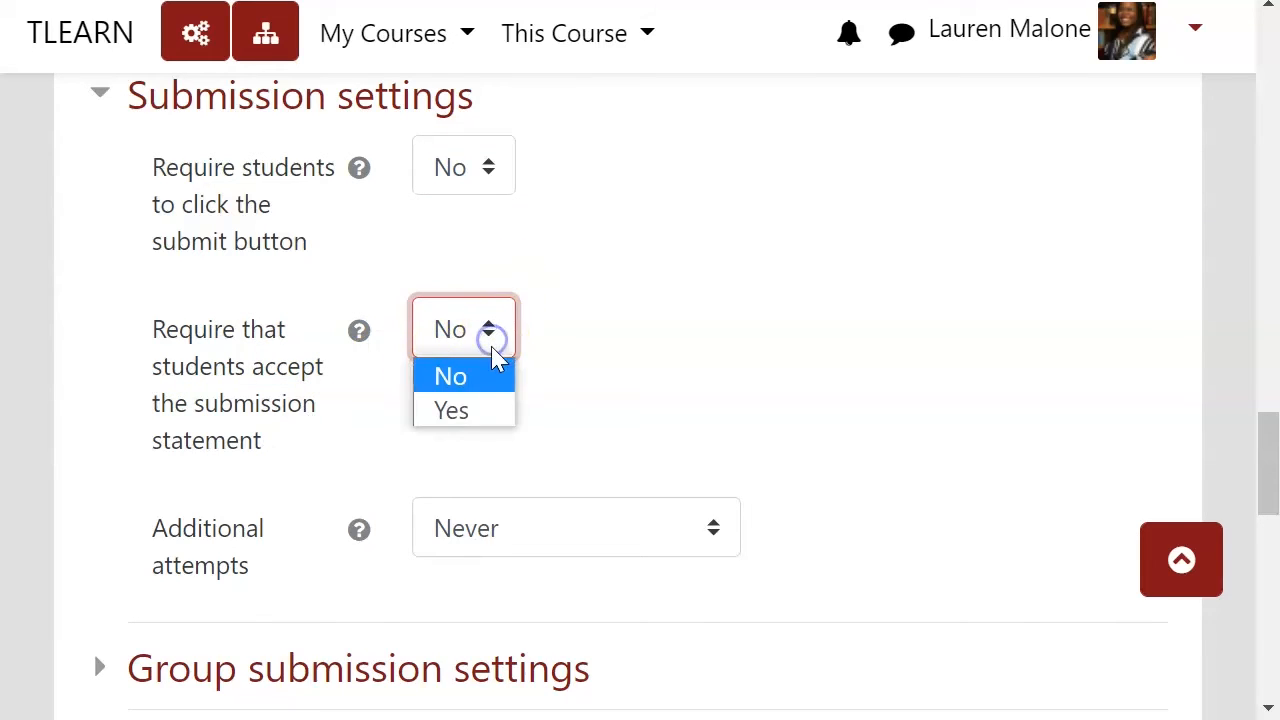
left_click(482, 405)
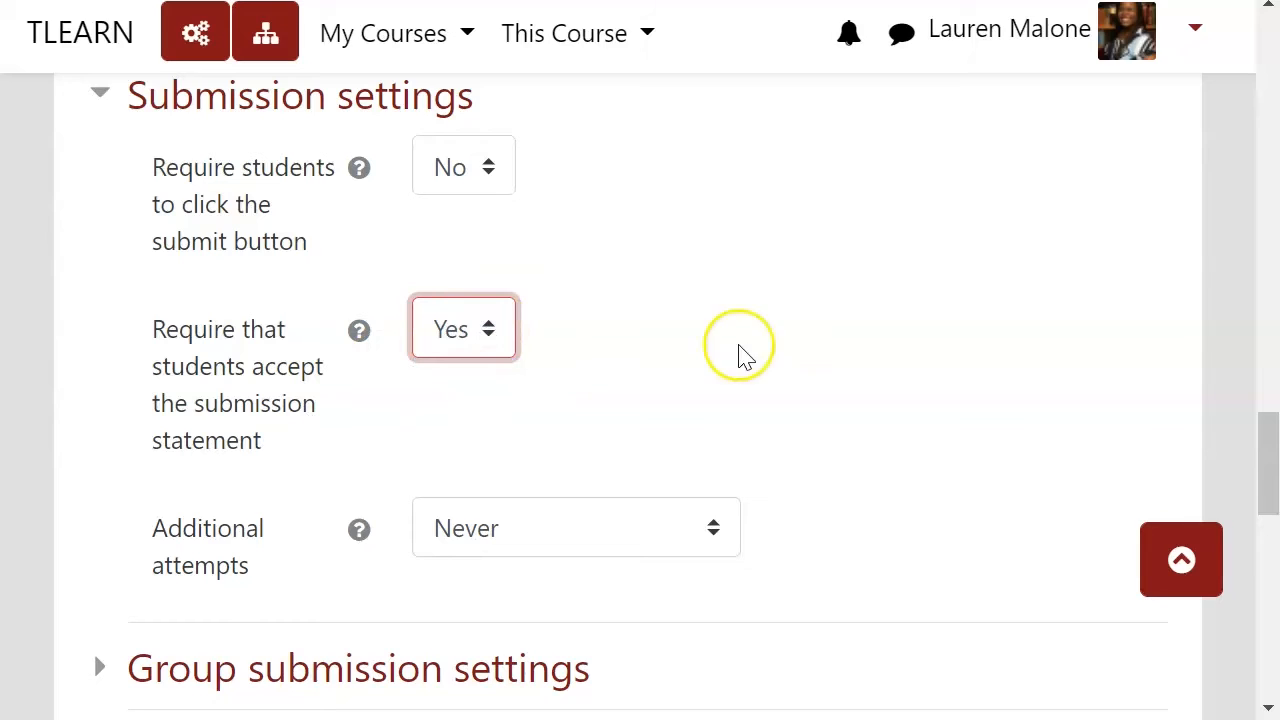
left_click(531, 366)
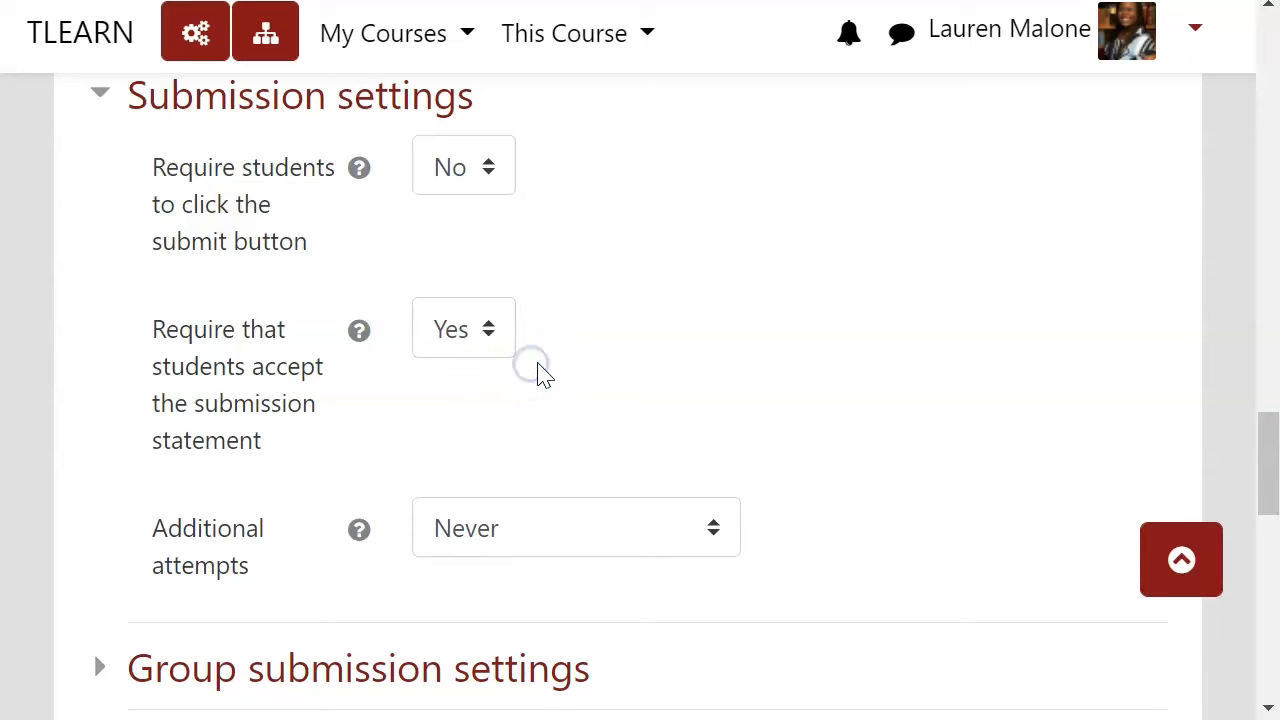
left_click(305, 101)
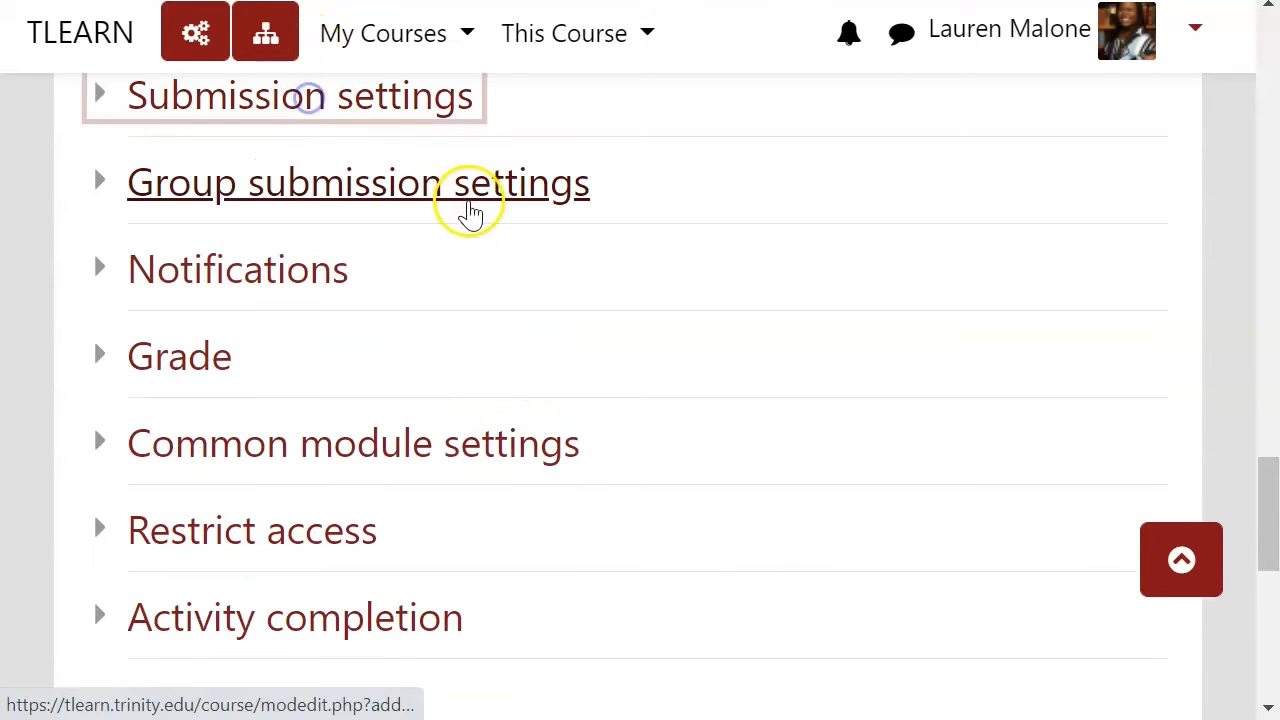
Set Students submit in groups and Require group to make submission to Yes, and check the grouping options for student groups.
left_click(466, 206)
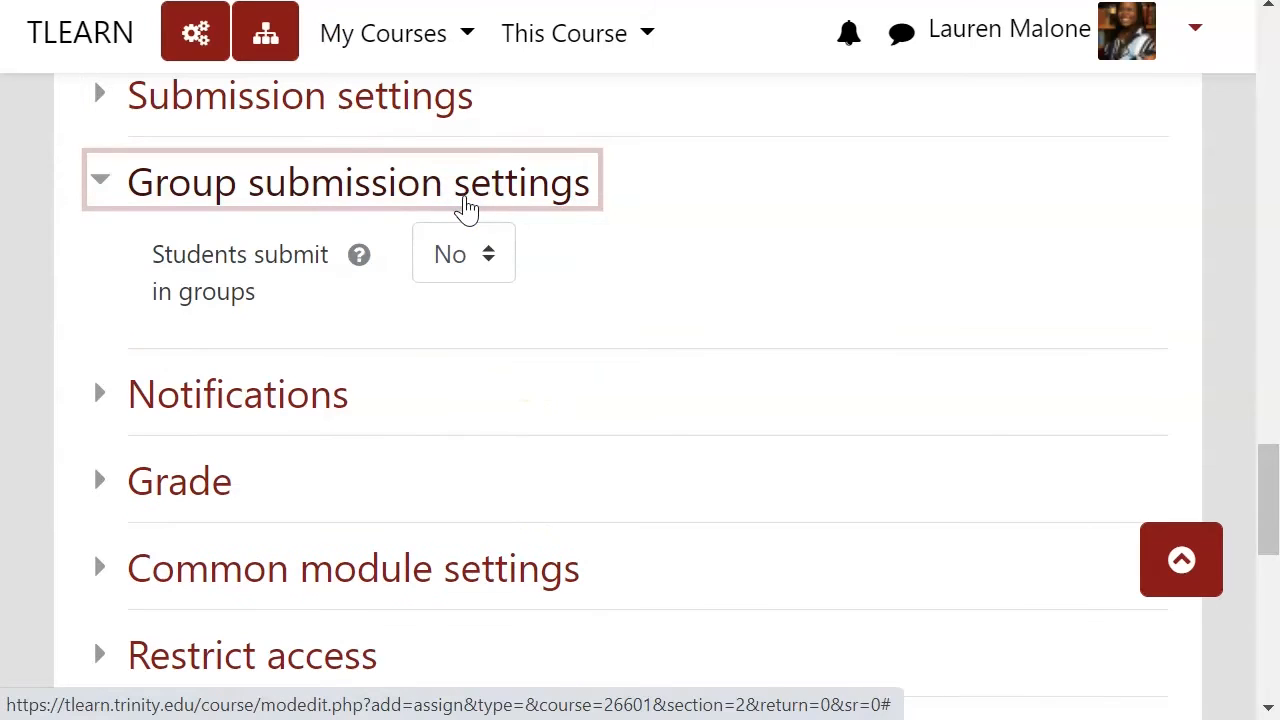
left_click(470, 252)
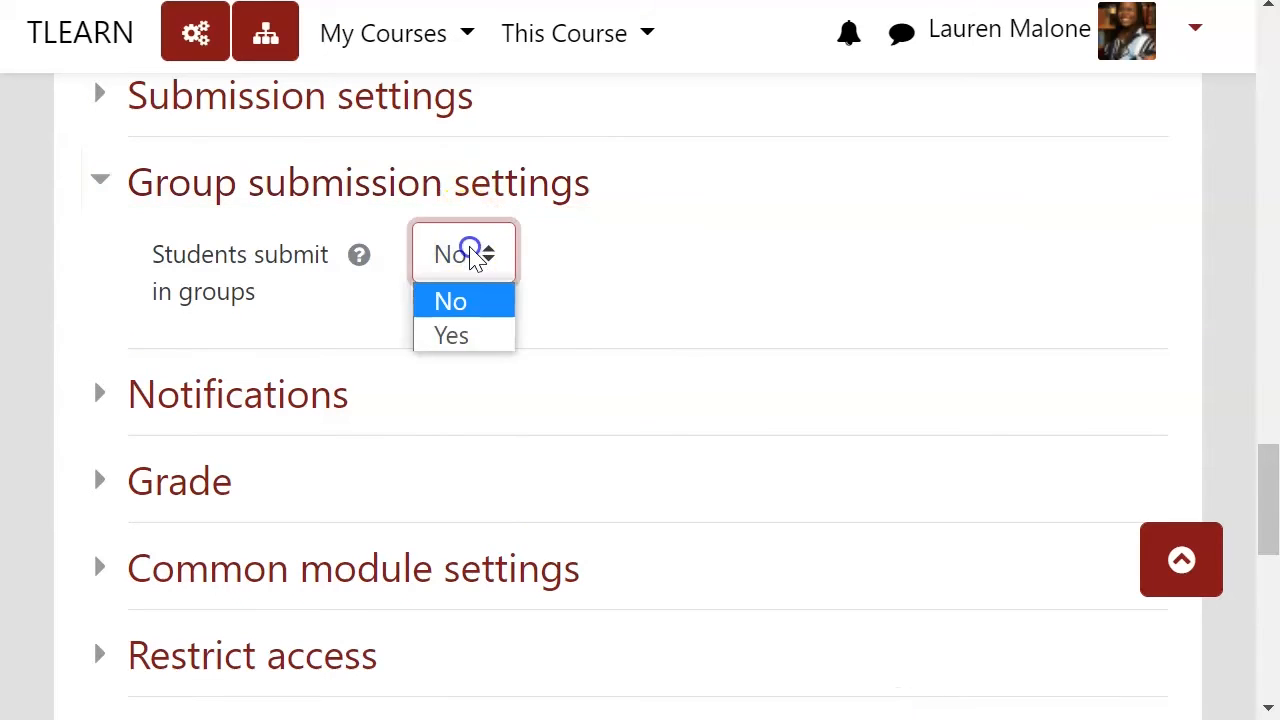
left_click(459, 338)
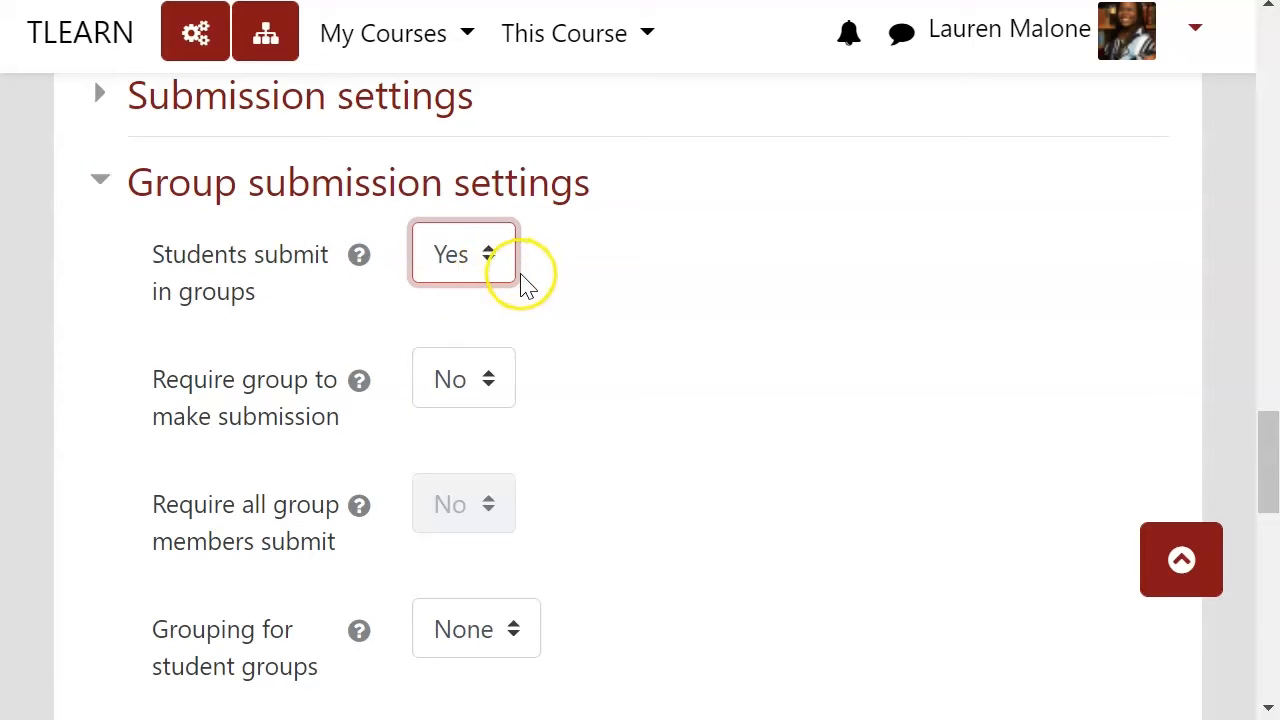
left_click(452, 400)
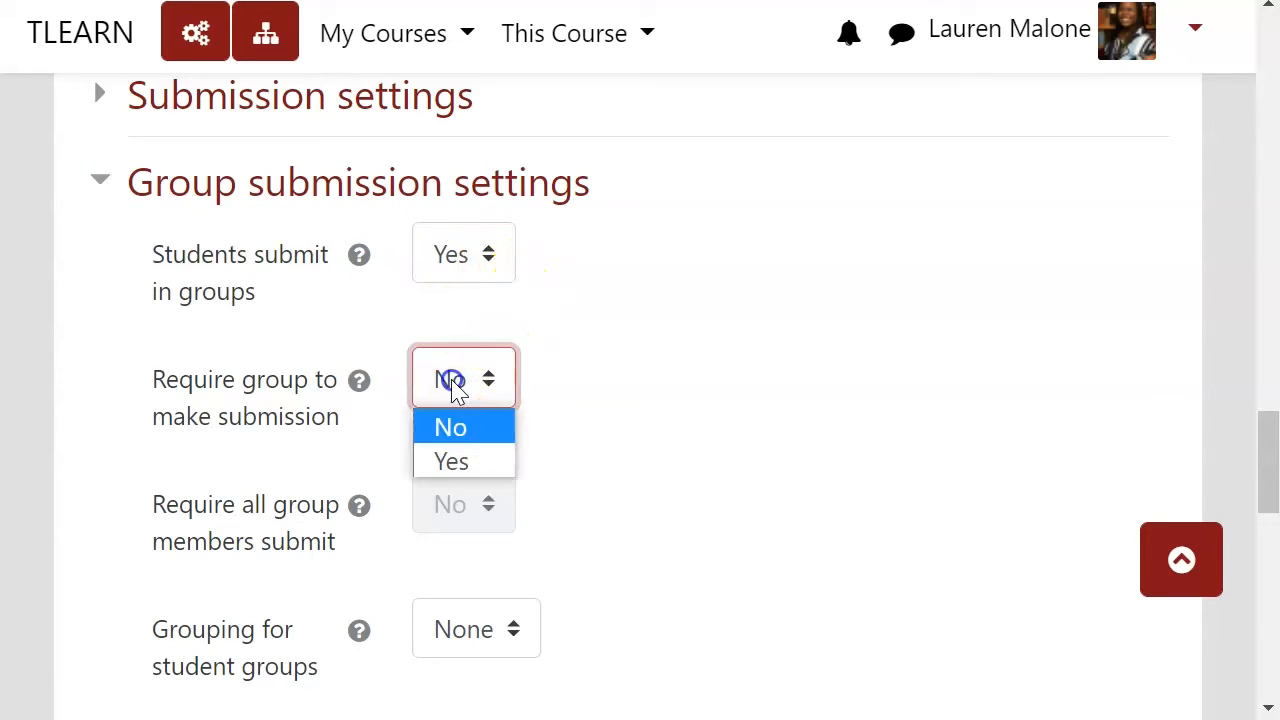
left_click(474, 460)
scroll(597, 443, "down", 3)
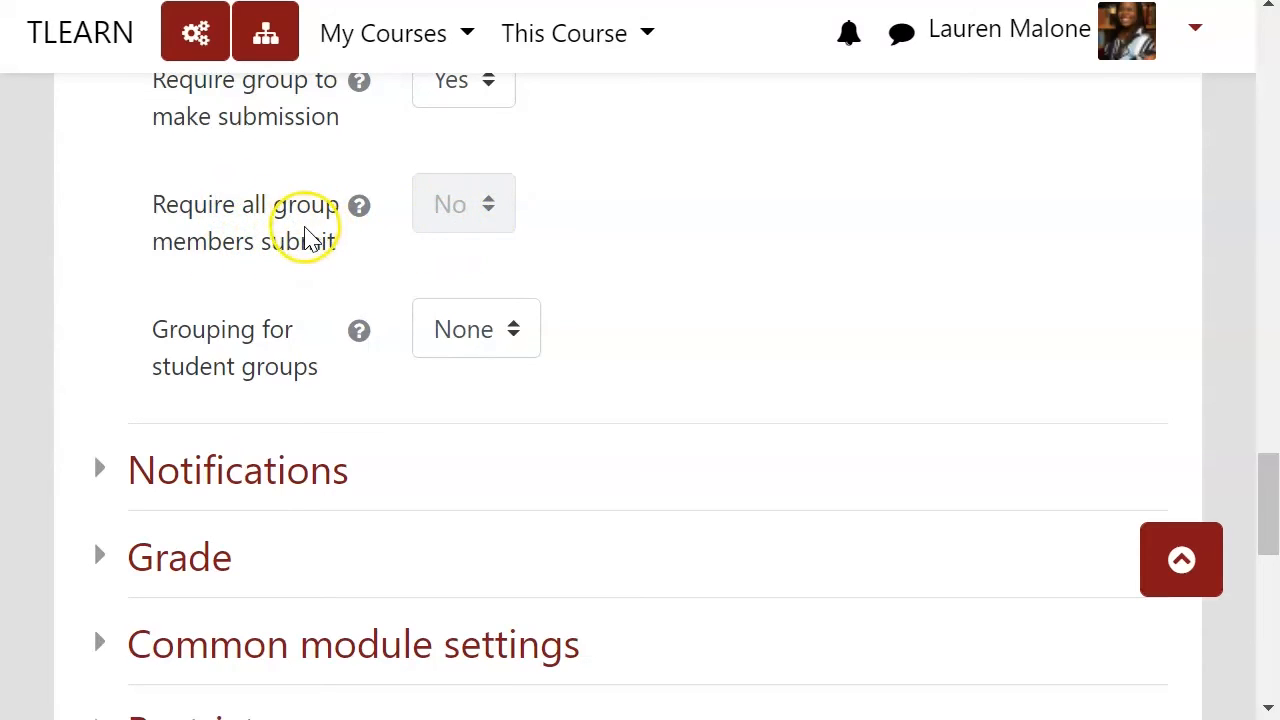
left_click(453, 330)
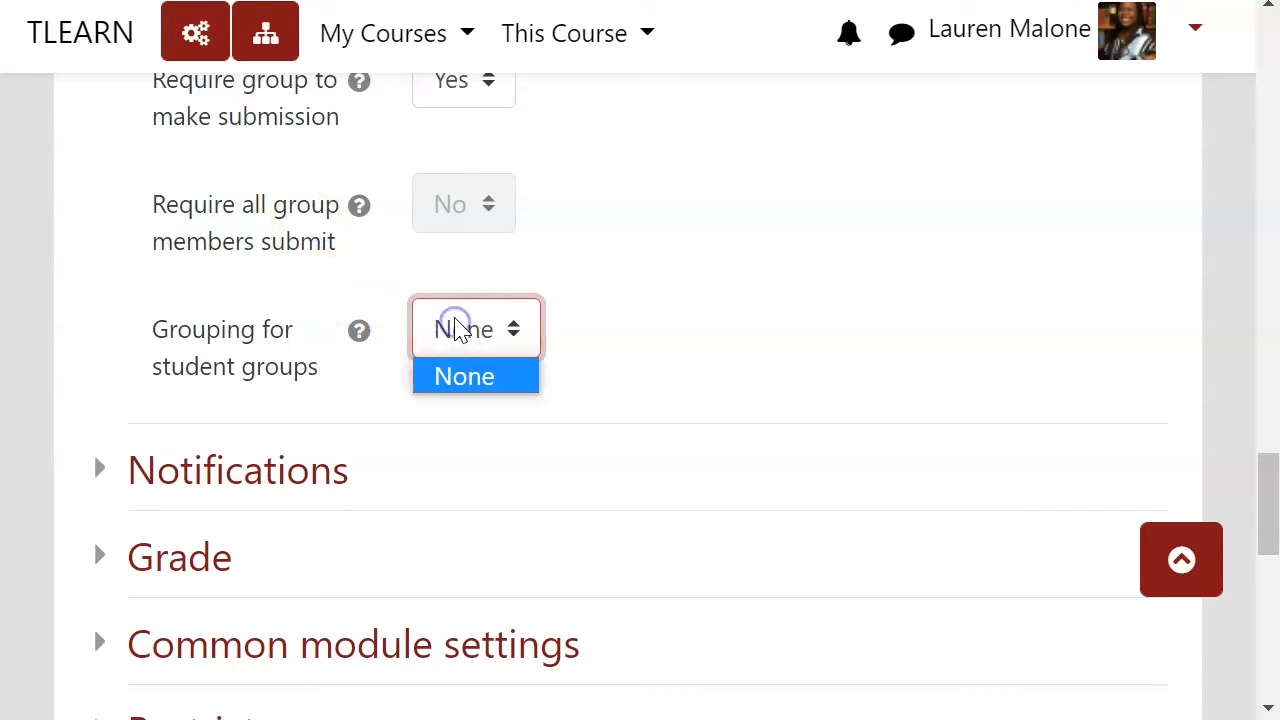
left_click(522, 332)
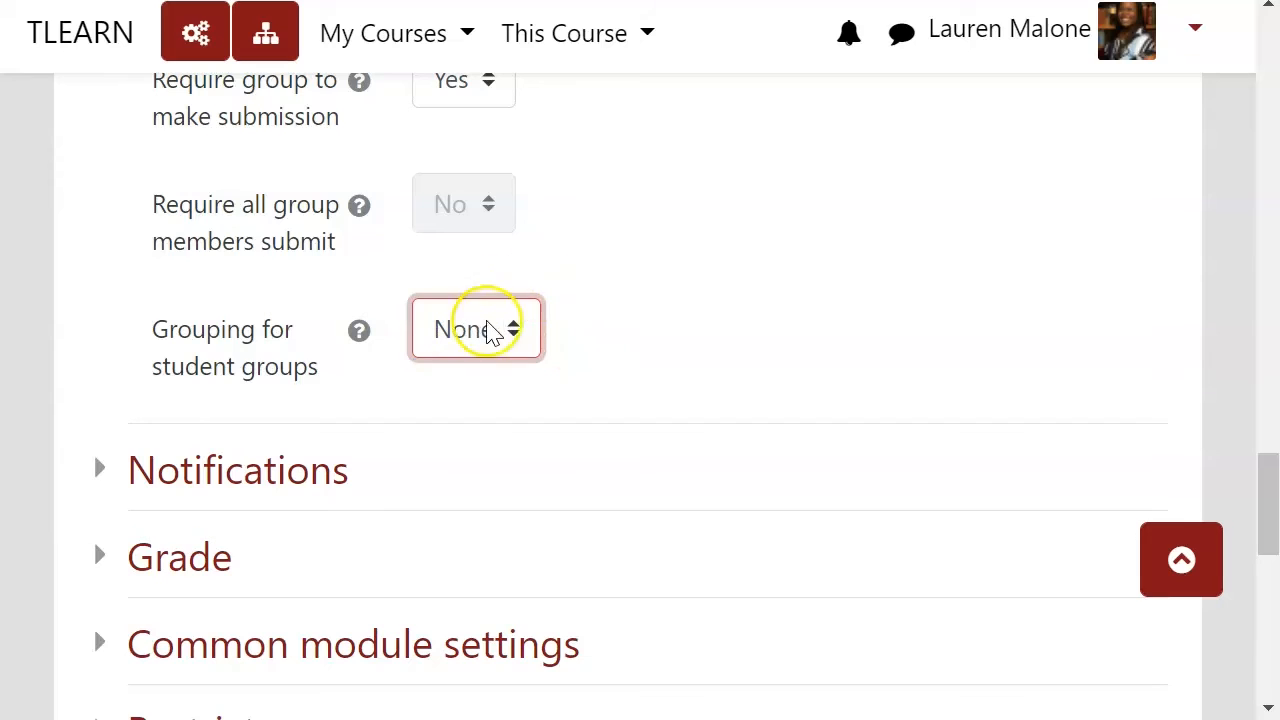
scroll(332, 200, "up", 3)
left_click(332, 195)
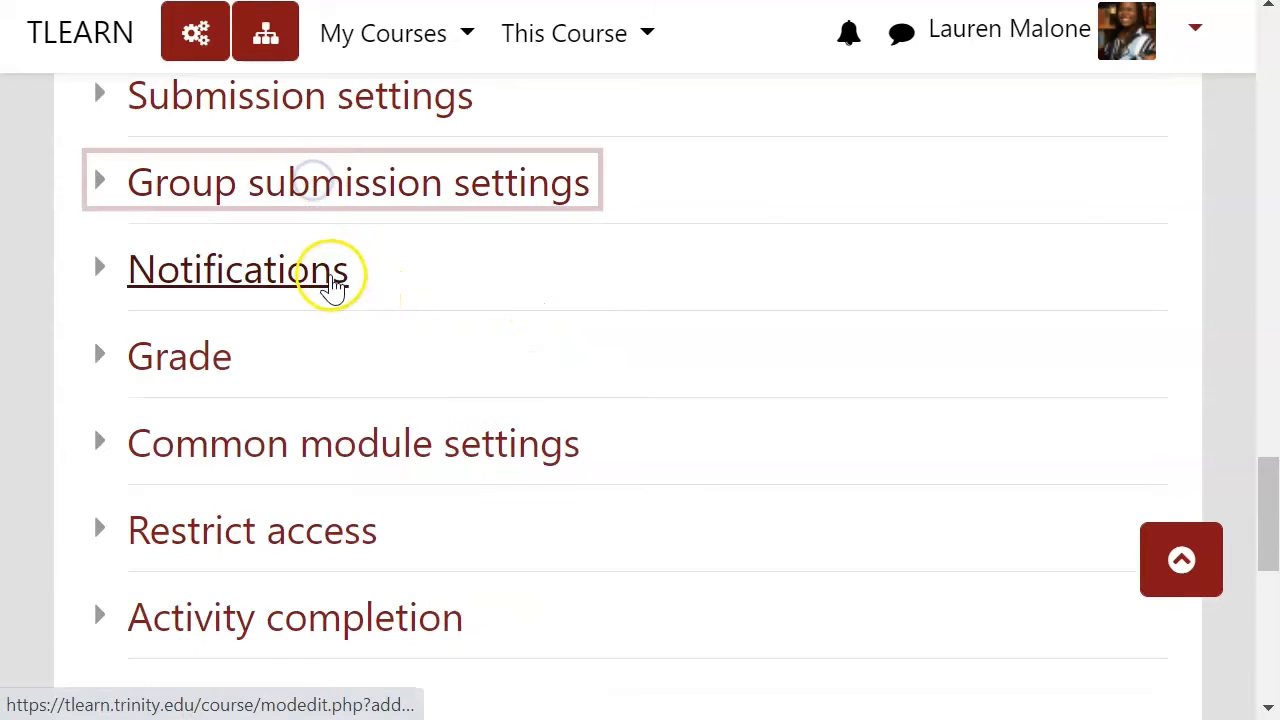
Review the assignment's notification settings for graders and students.
left_click(320, 290)
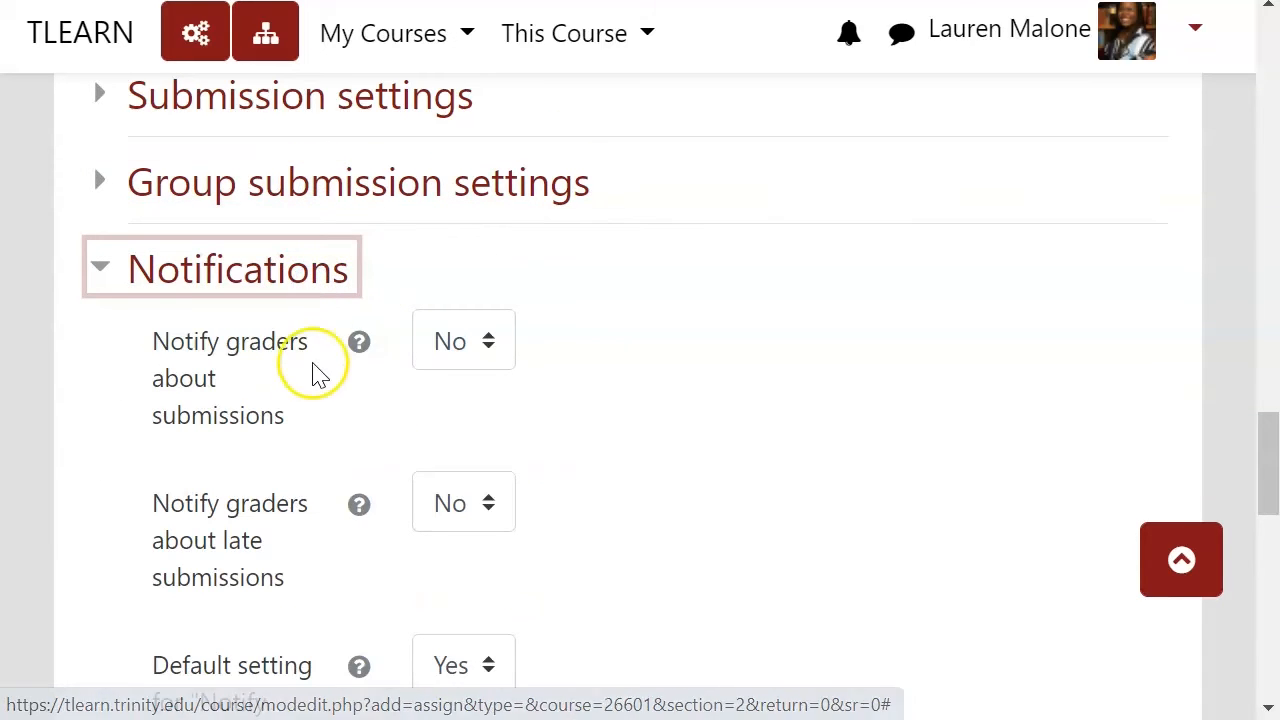
scroll(314, 370, "down", 2)
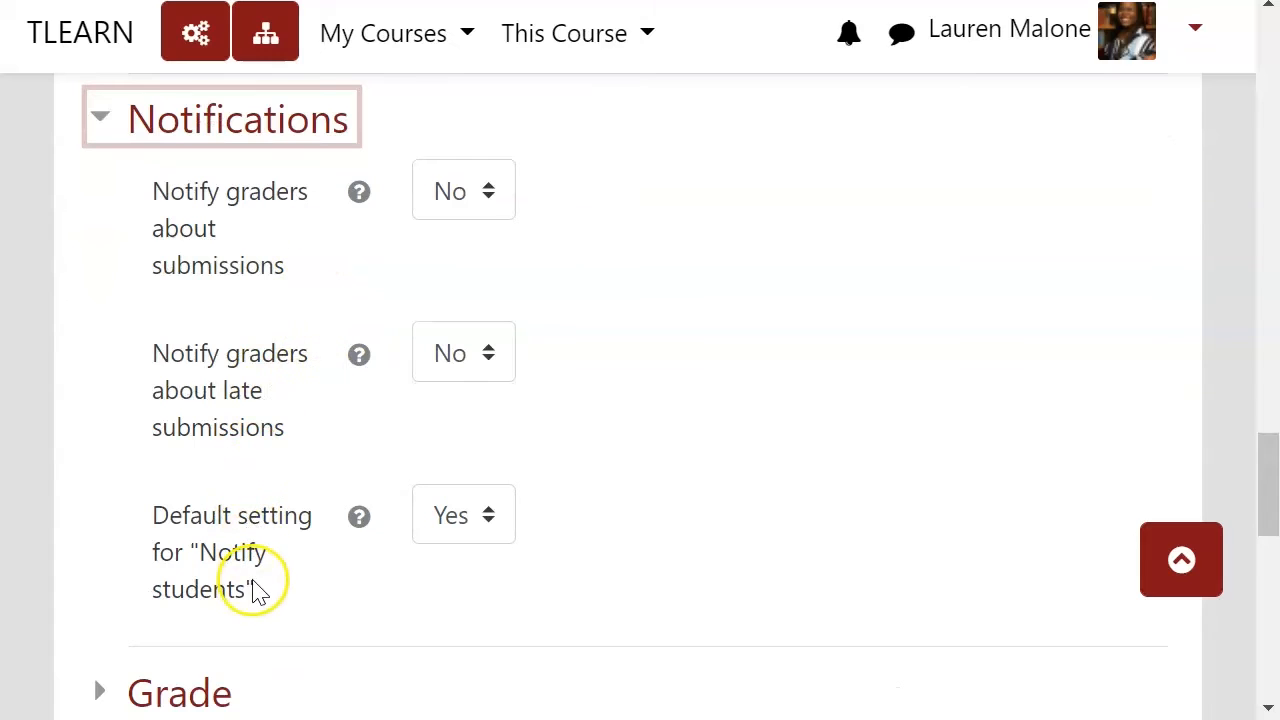
left_click(250, 122)
Open the assignment's grade settings and check the grade type and maximum grade.
left_click(208, 216)
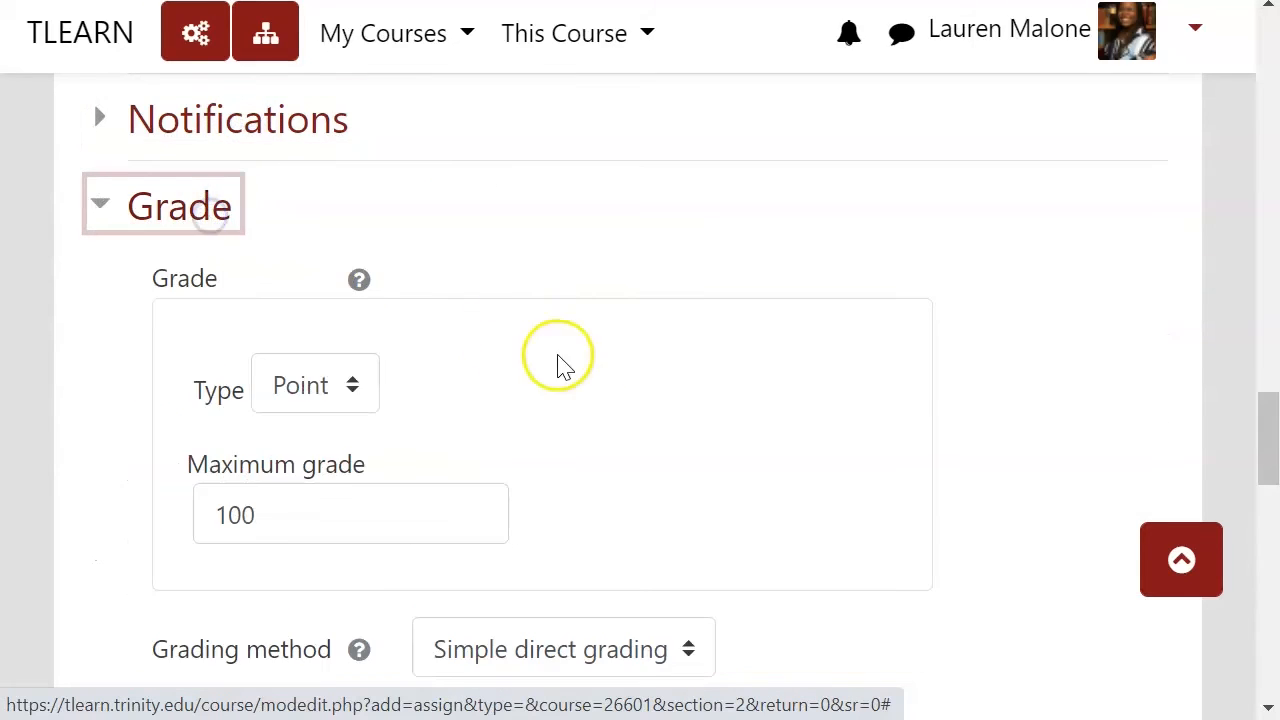
scroll(691, 363, "down", 3)
scroll(697, 337, "up", 2)
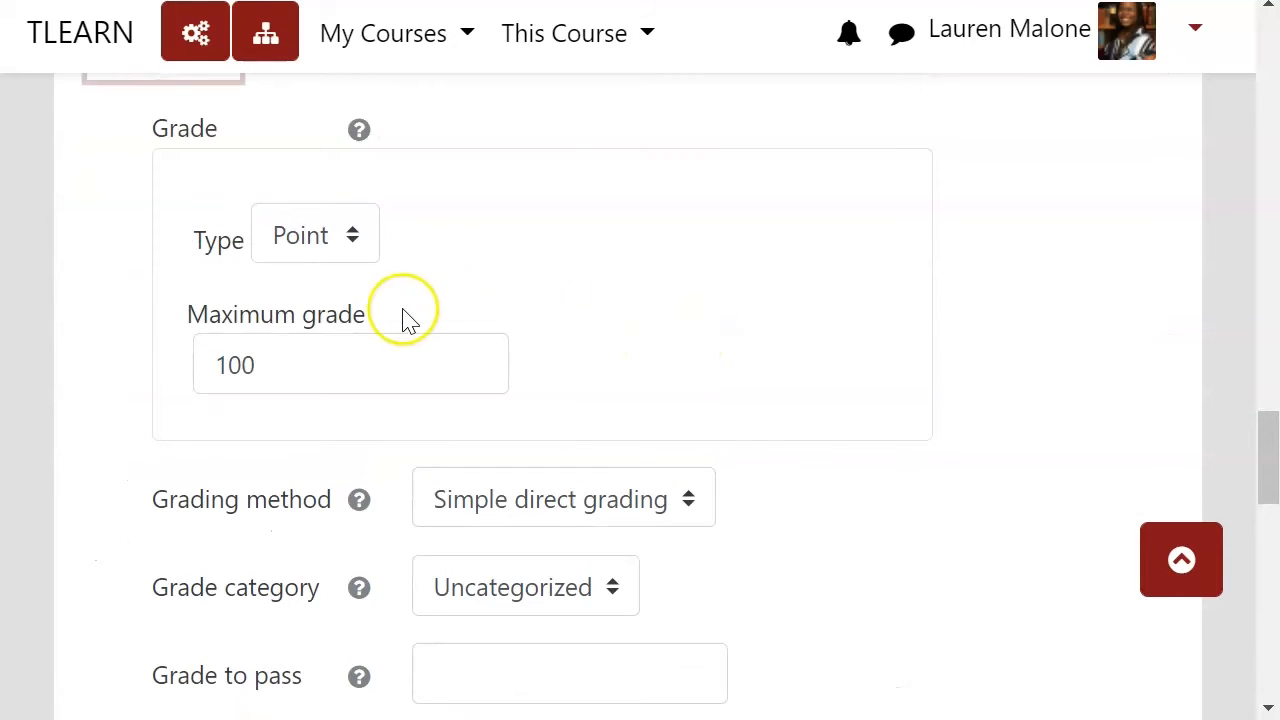
left_click(340, 363)
double_click(337, 363)
left_click(337, 360)
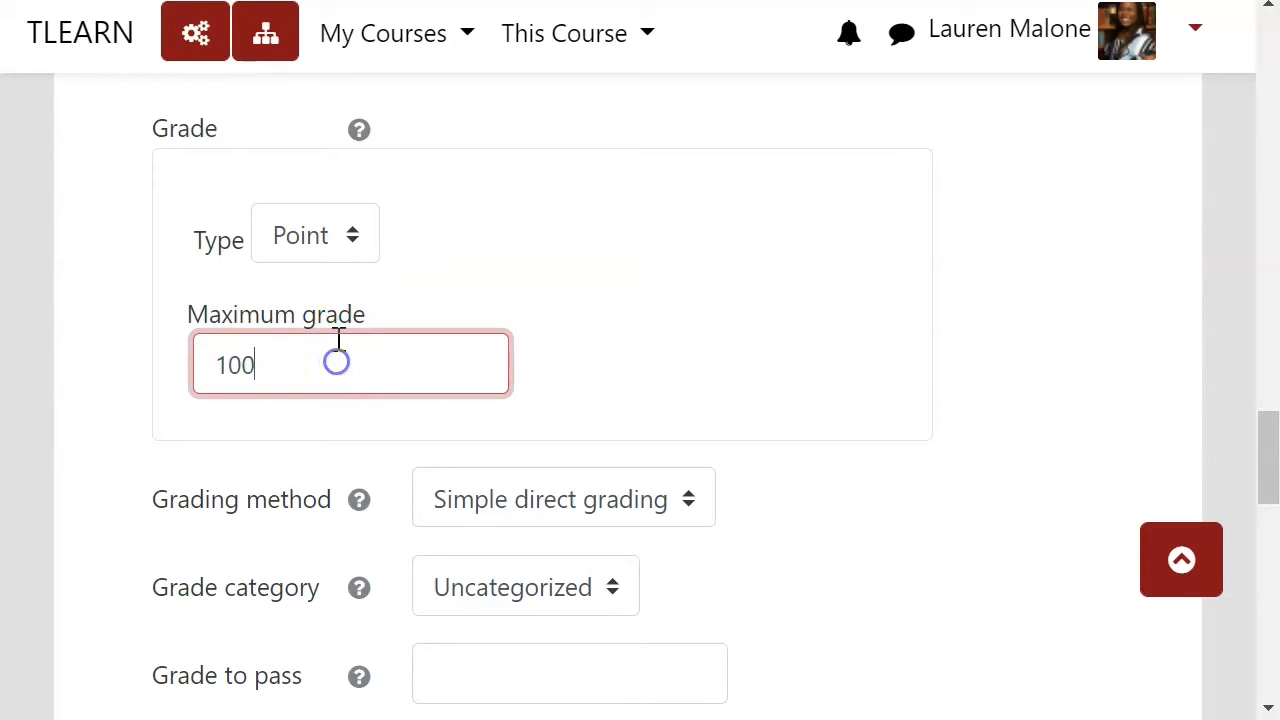
Try the Scale grade type with the Satisfactory scale.
left_click(322, 245)
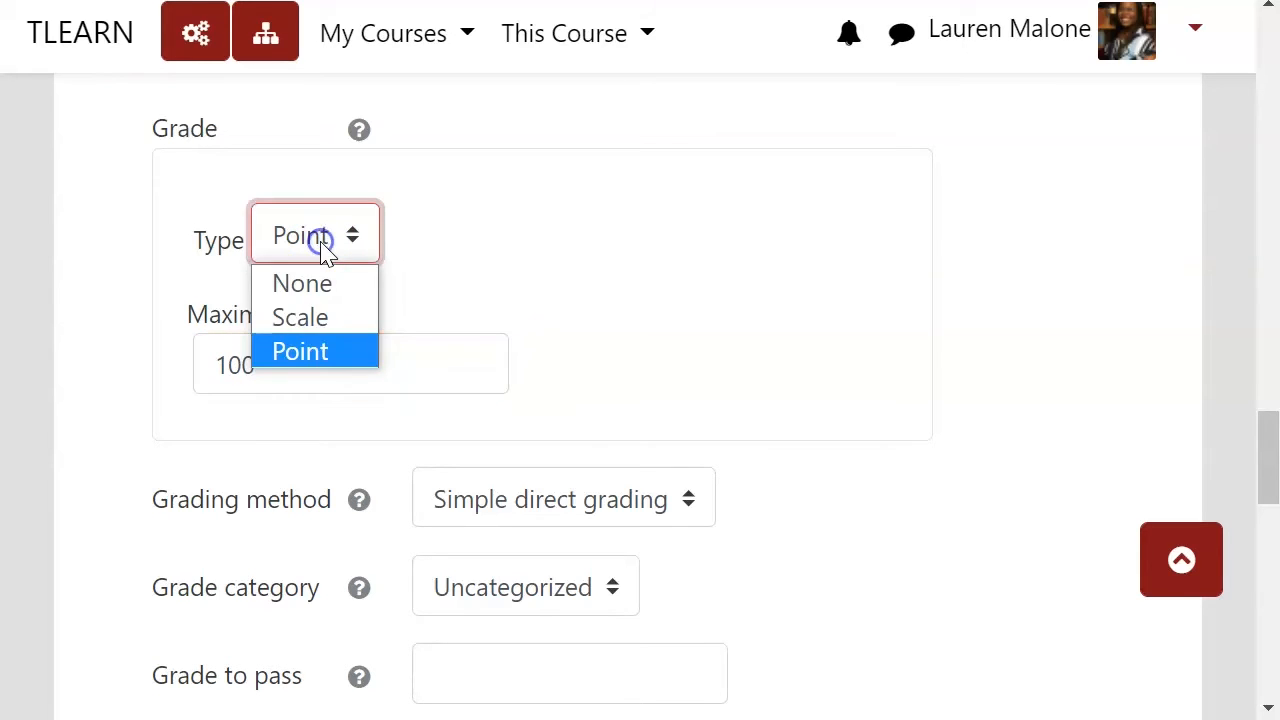
left_click(321, 321)
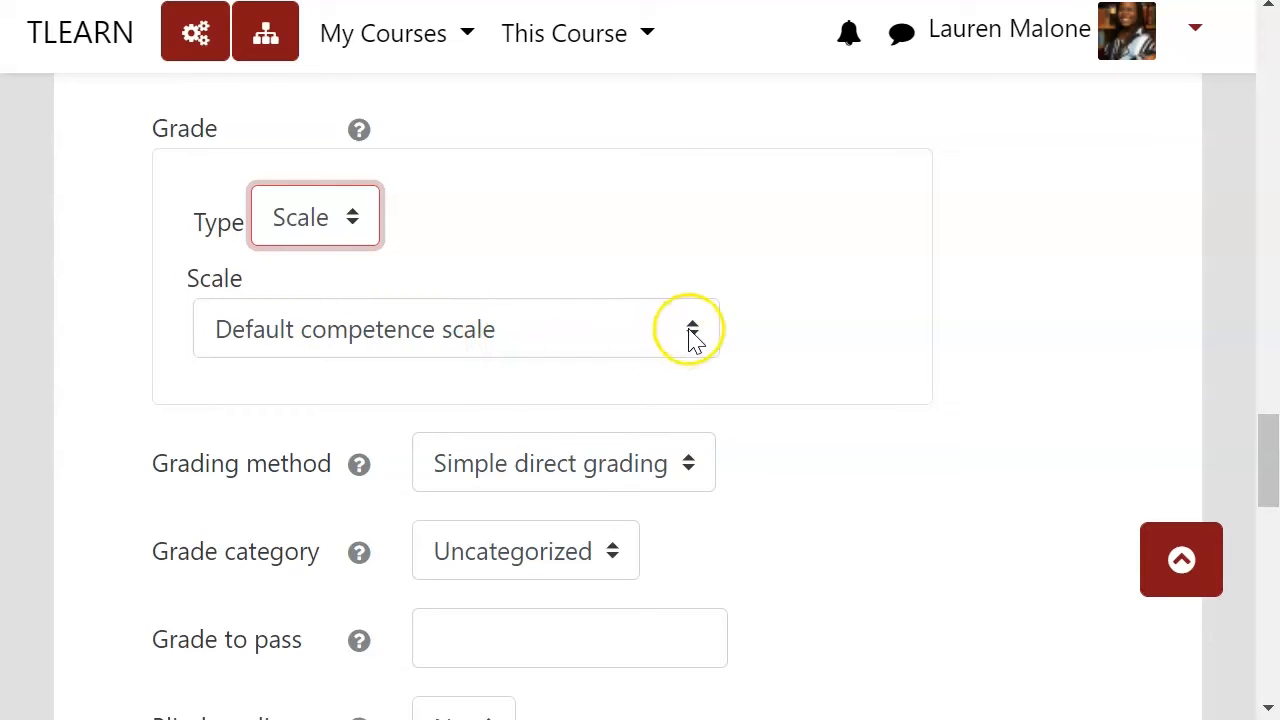
left_click(600, 344)
left_click(575, 444)
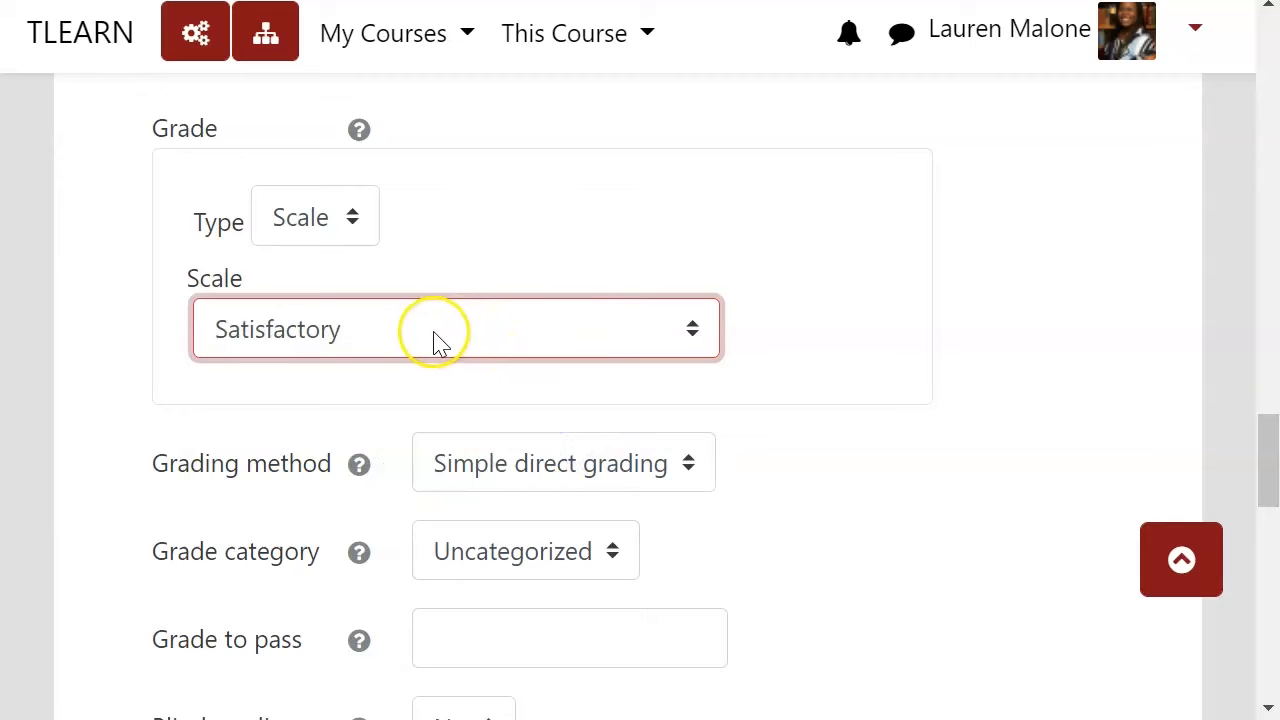
left_click(398, 395)
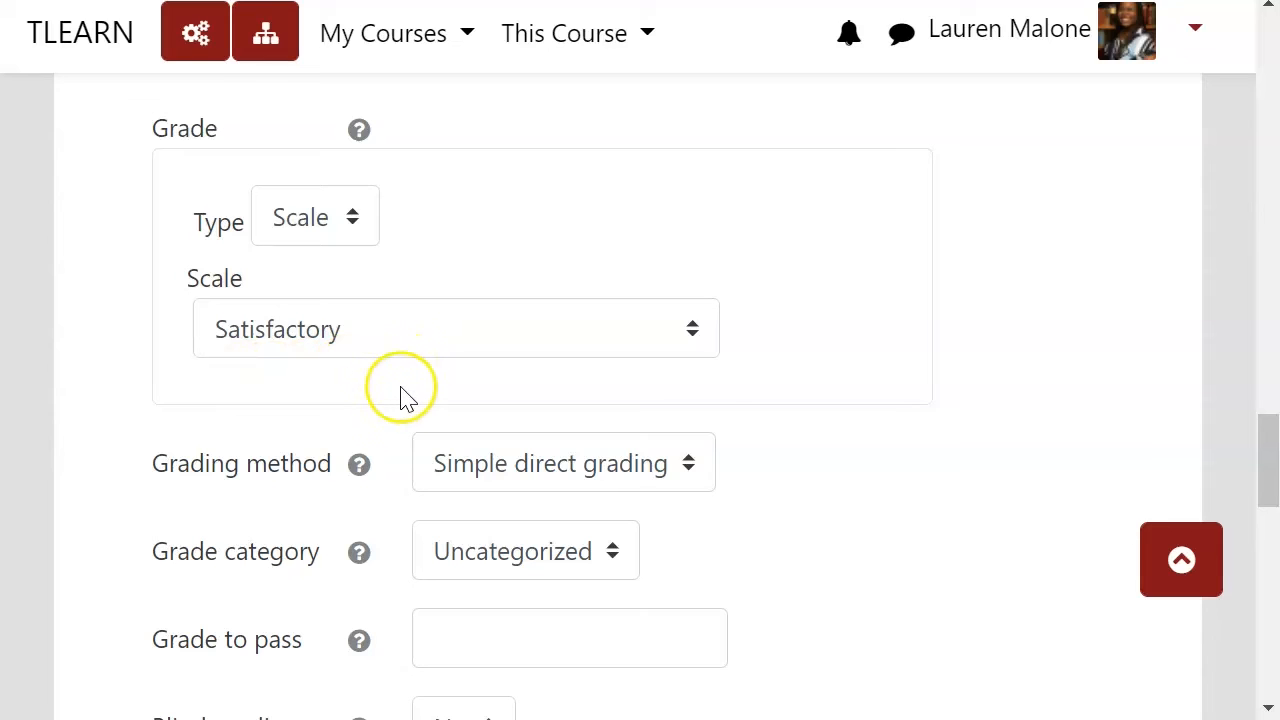
Try the Completion Grade scale, and return the scale to Default competence scale.
left_click(340, 325)
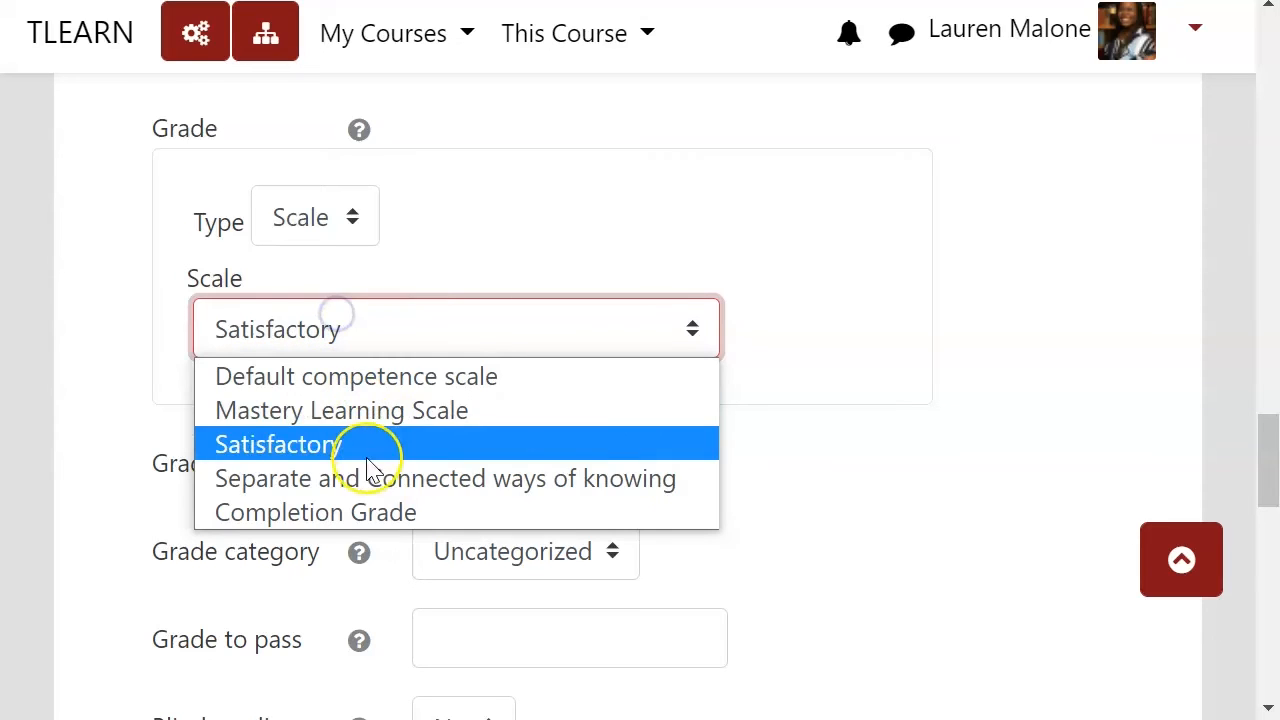
left_click(459, 512)
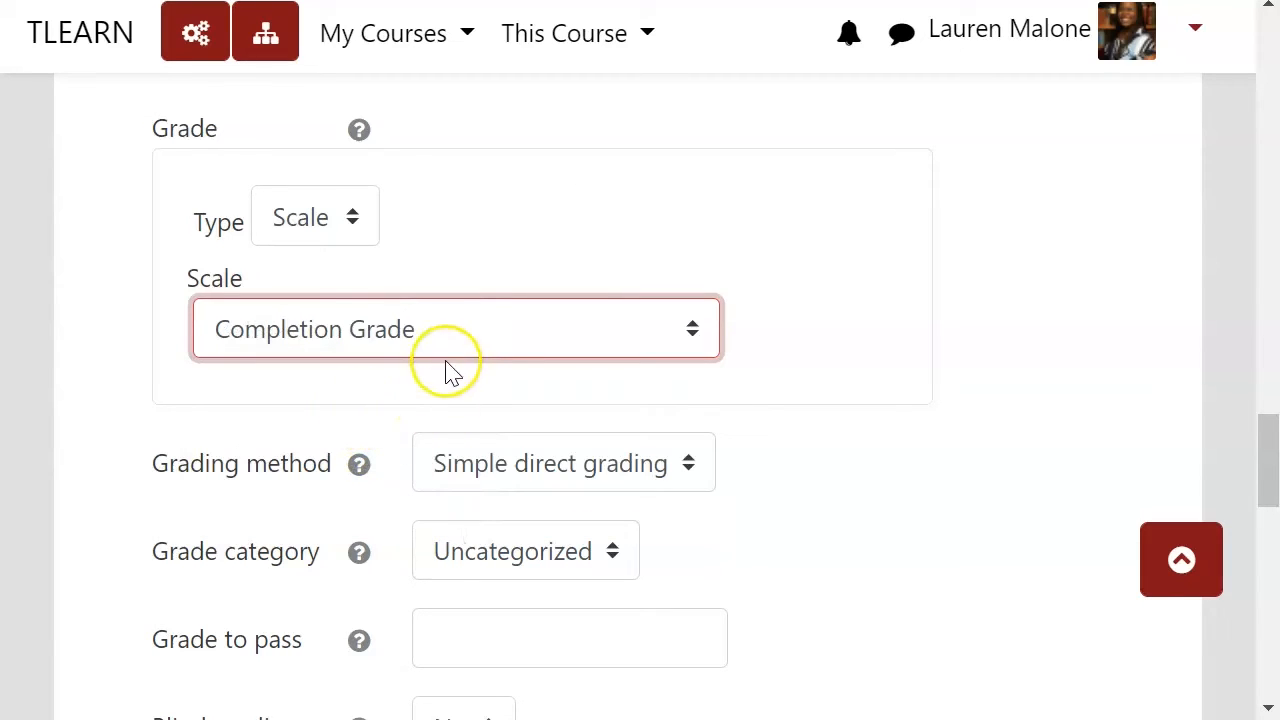
left_click(466, 335)
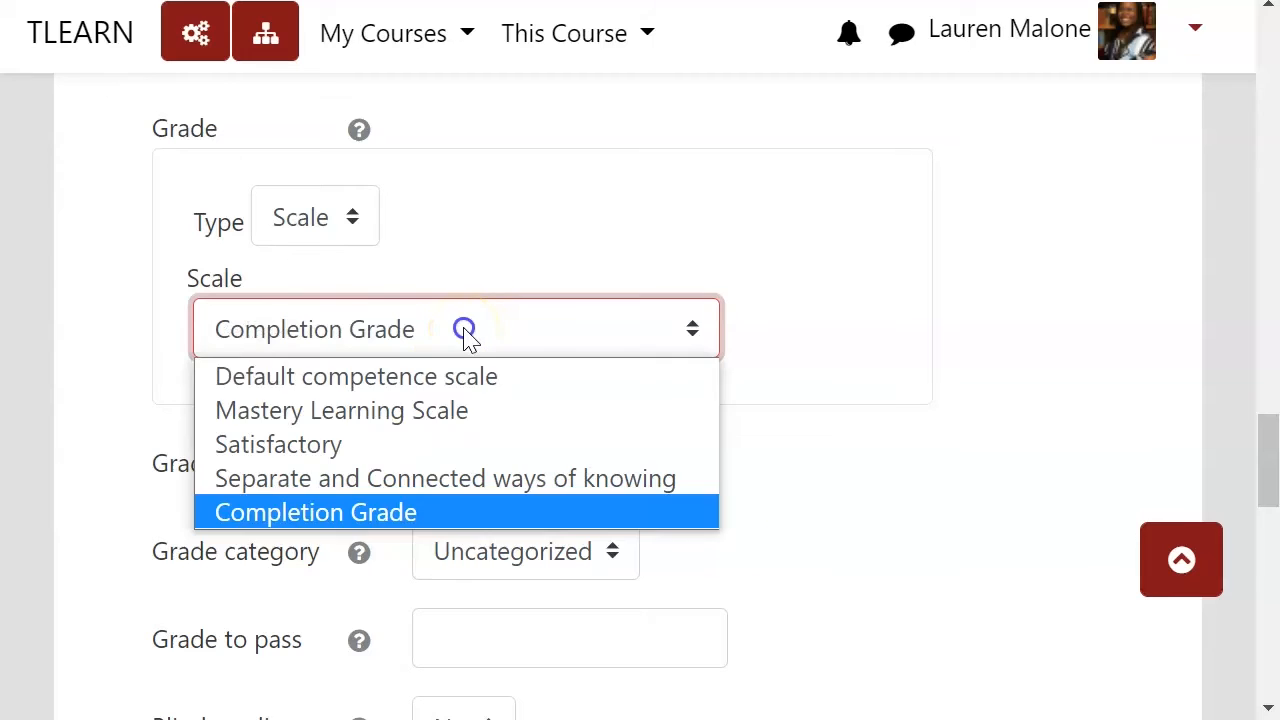
left_click(460, 380)
Try the None grade type, and return the grade type to Point.
left_click(360, 220)
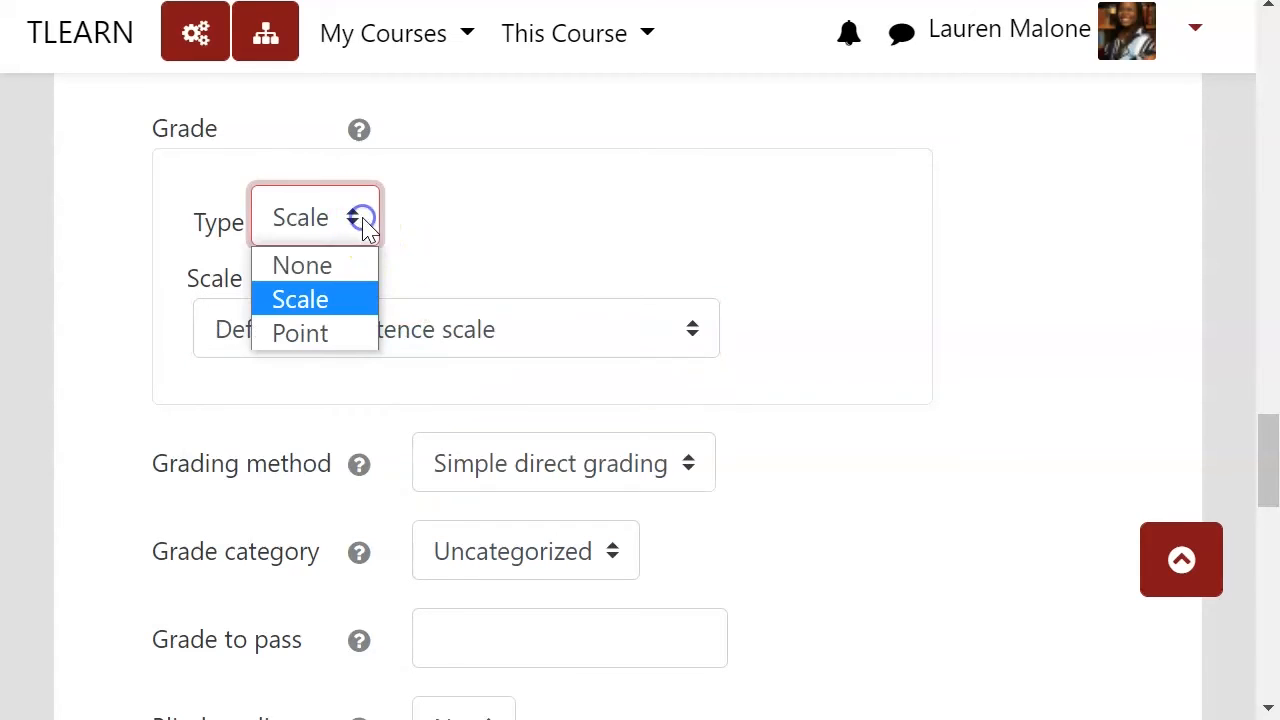
left_click(355, 282)
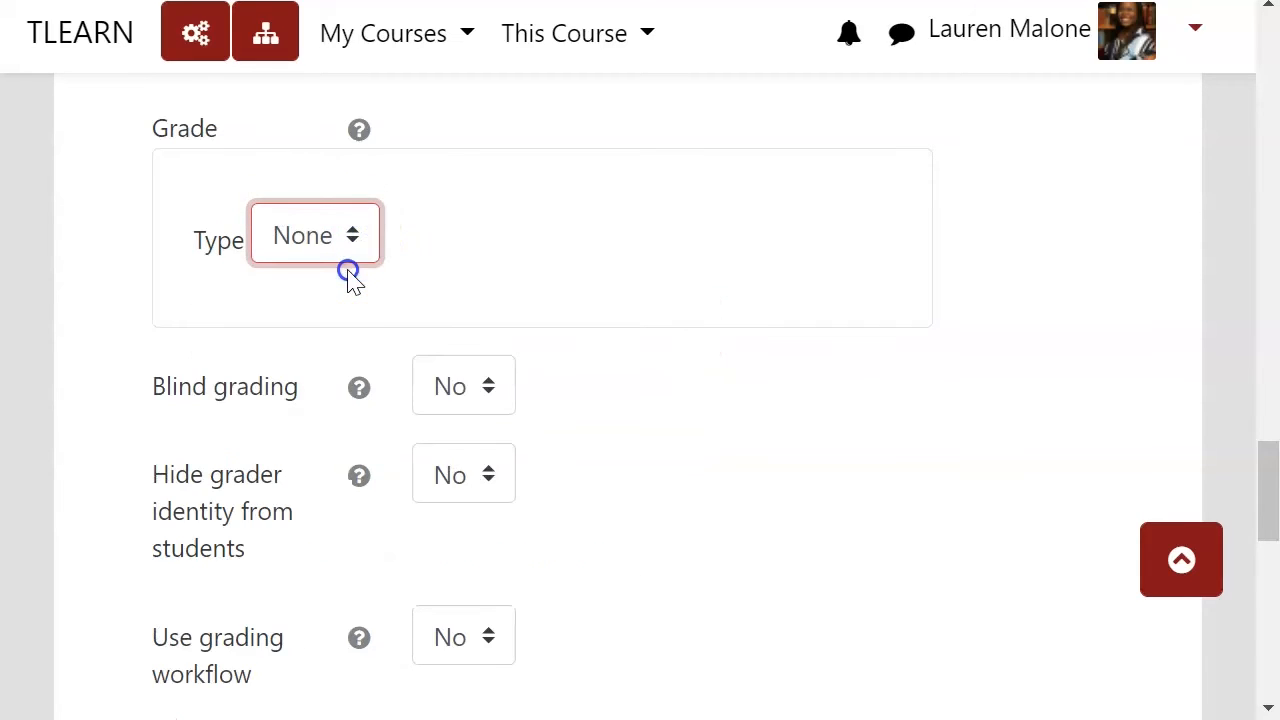
left_click(314, 231)
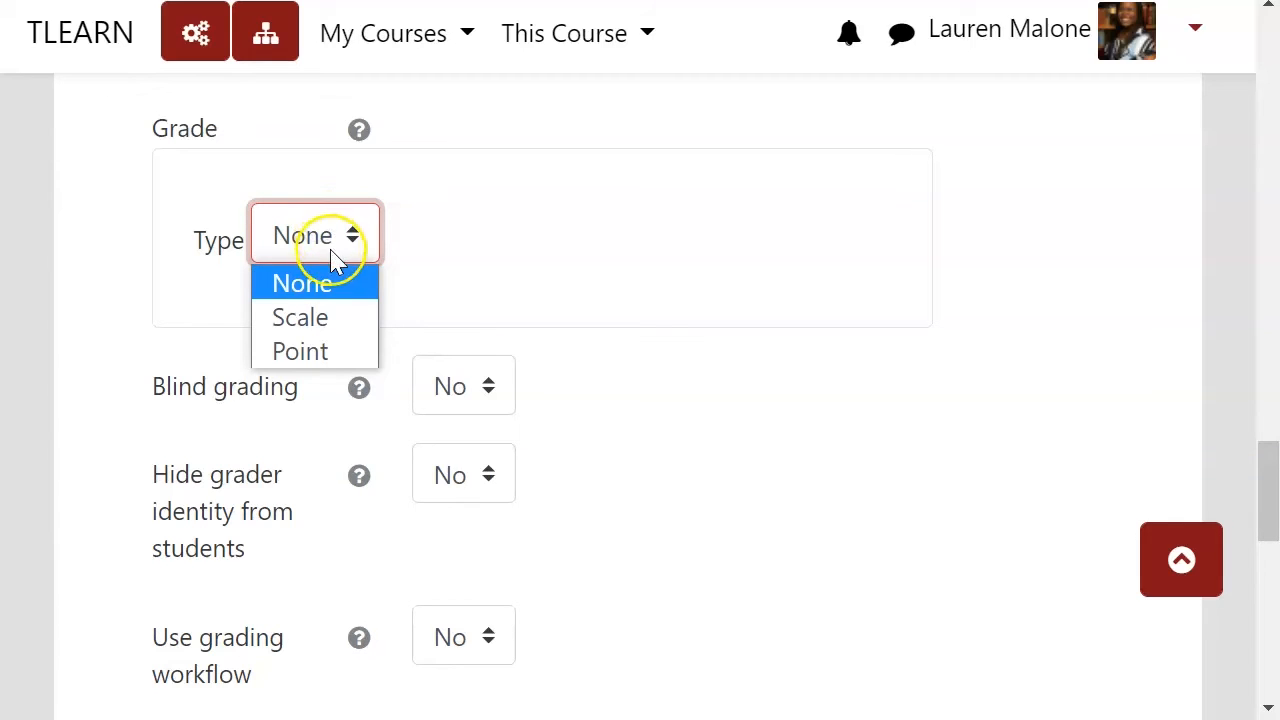
left_click(340, 351)
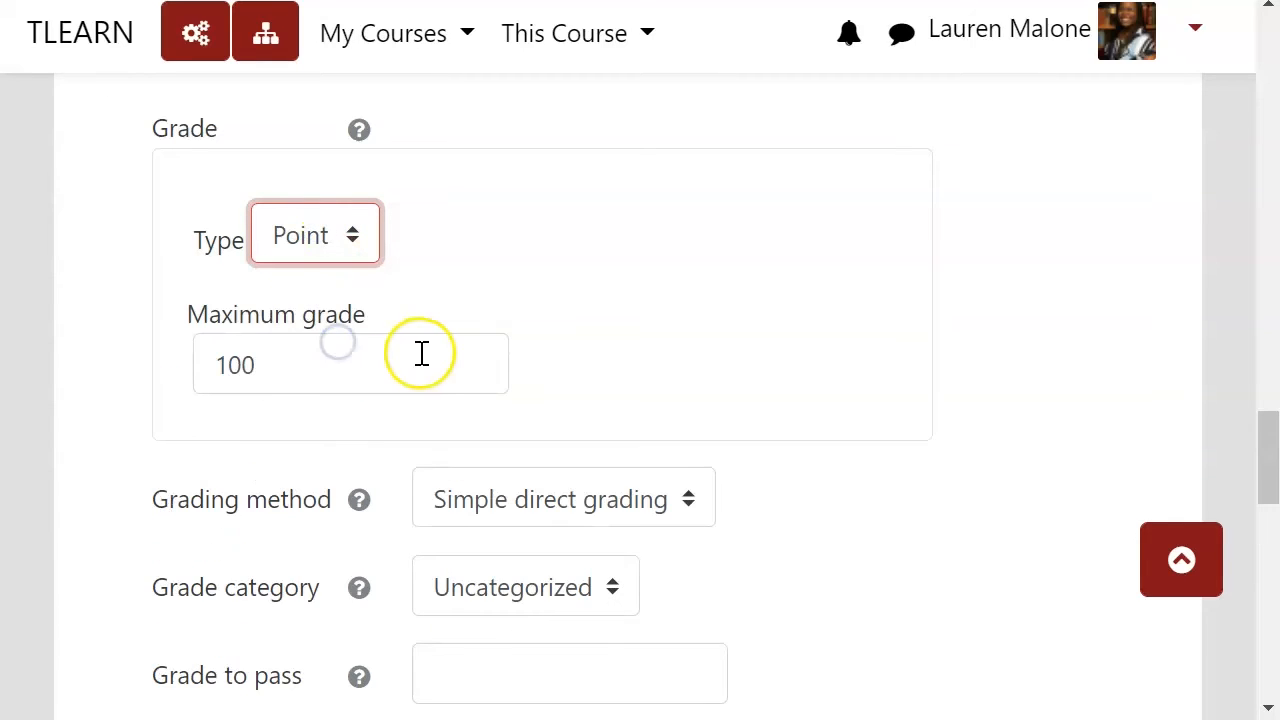
left_click(637, 268)
Set the assignment's grading method to Grading guide.
scroll(590, 255, "down", 2)
scroll(585, 256, "down", 2)
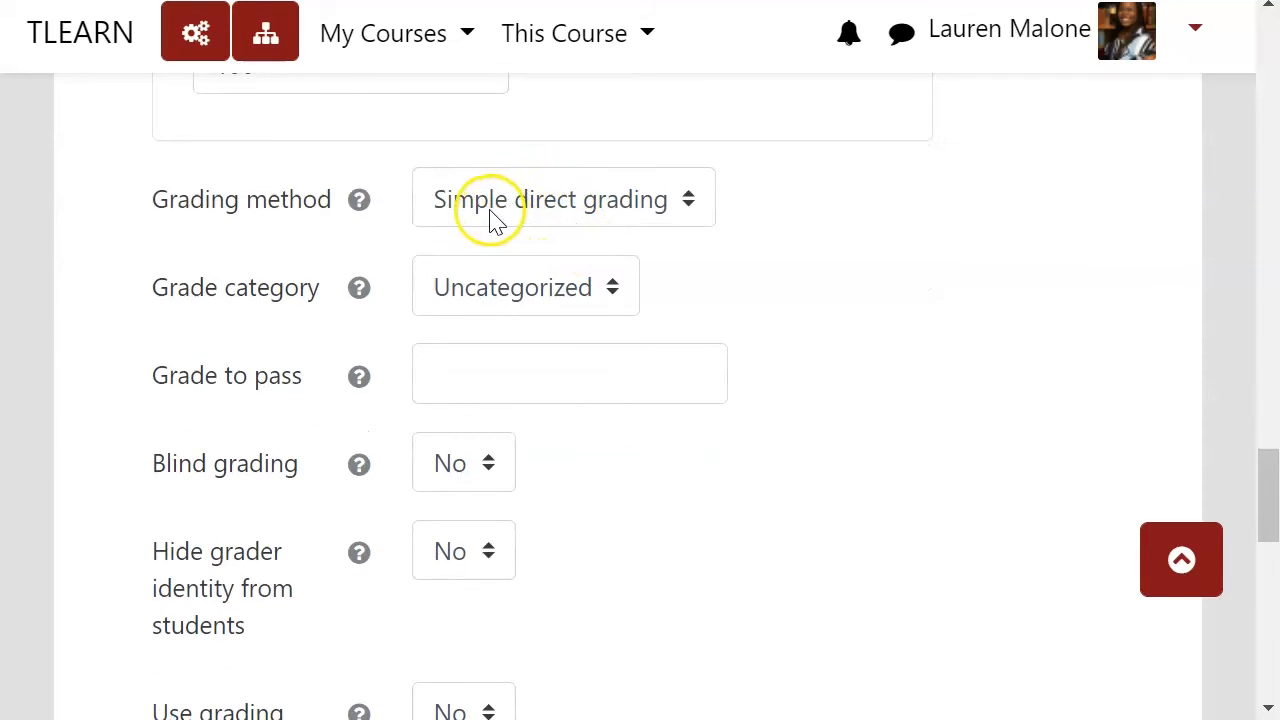
left_click(688, 205)
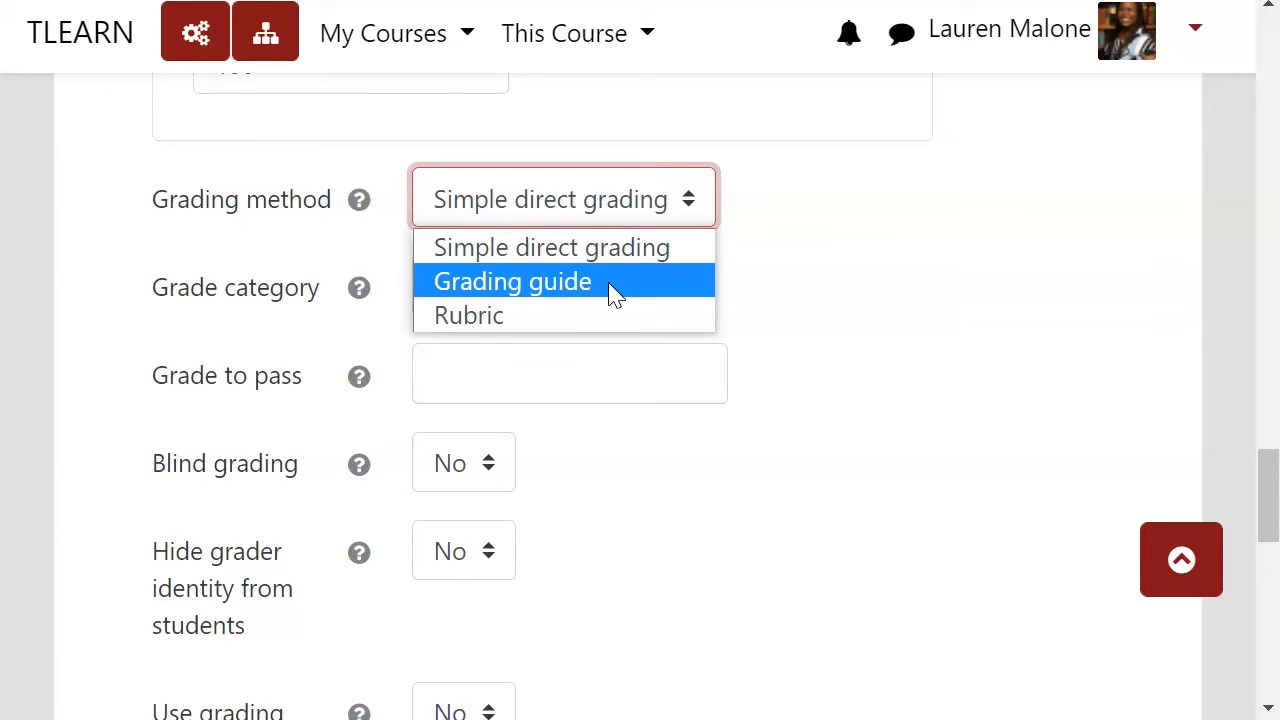
left_click(595, 326)
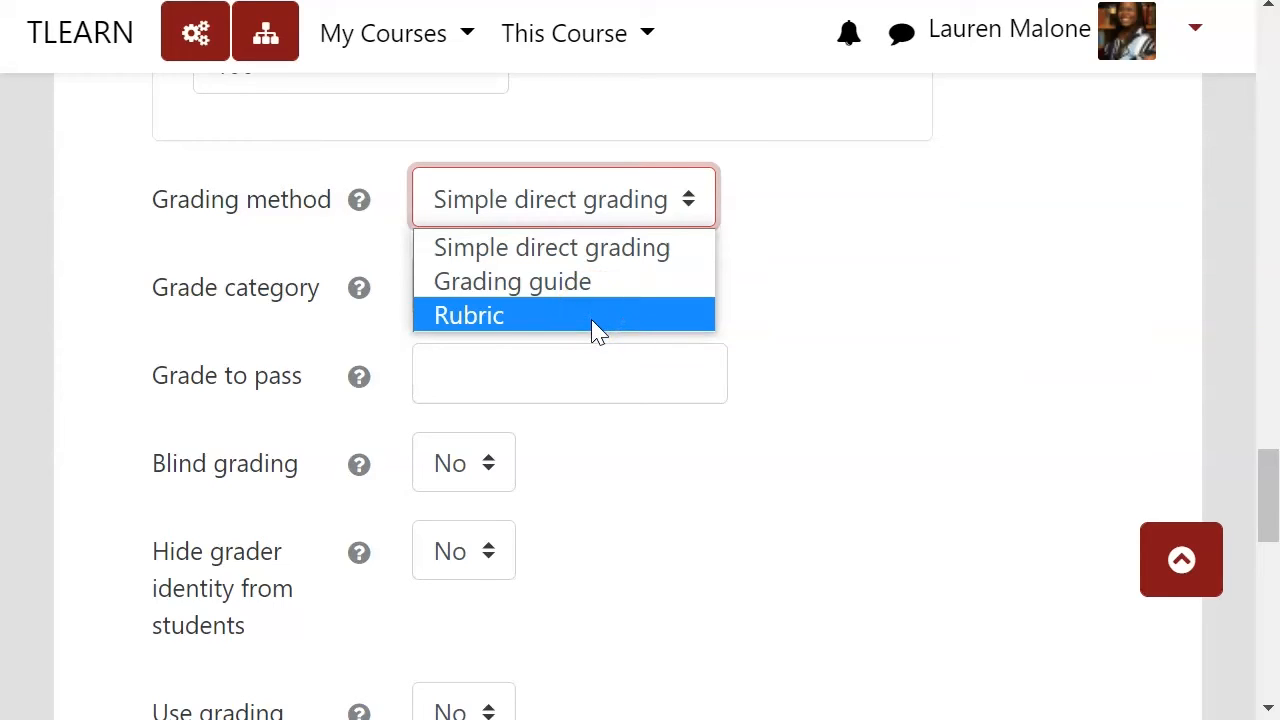
left_click(650, 285)
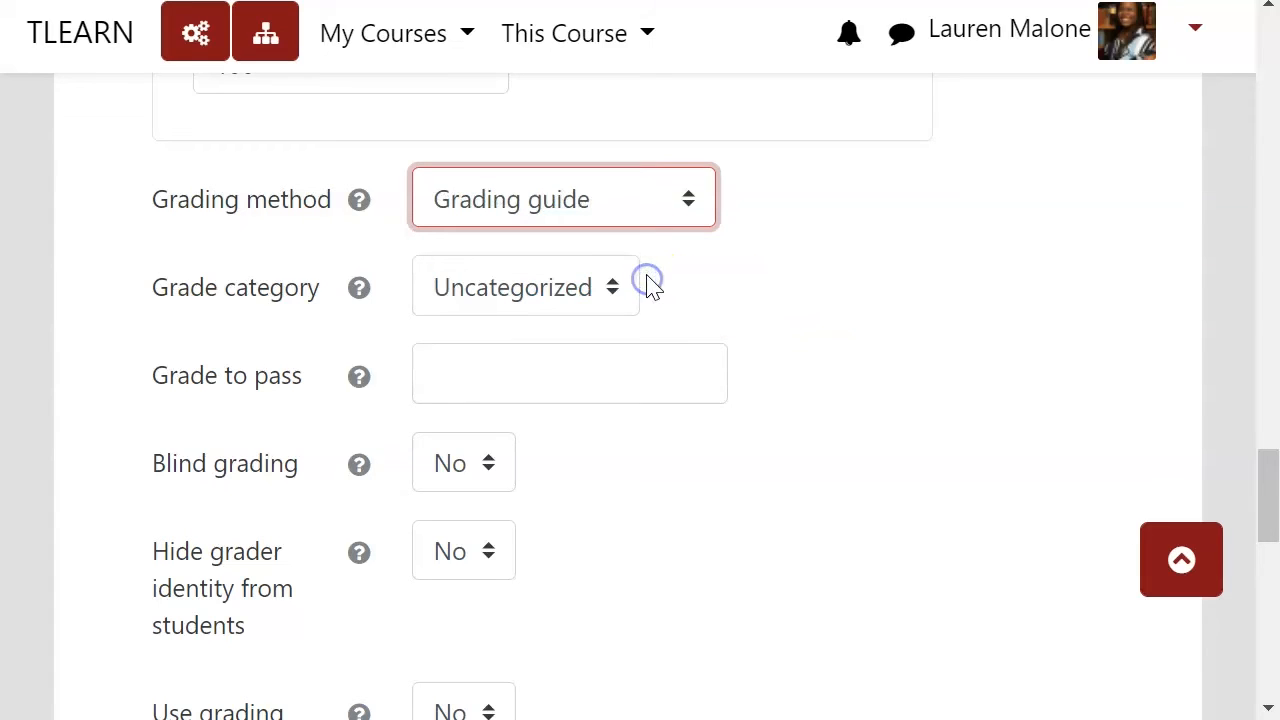
Check the grade category options and set the grade to pass to 70.
left_click(585, 290)
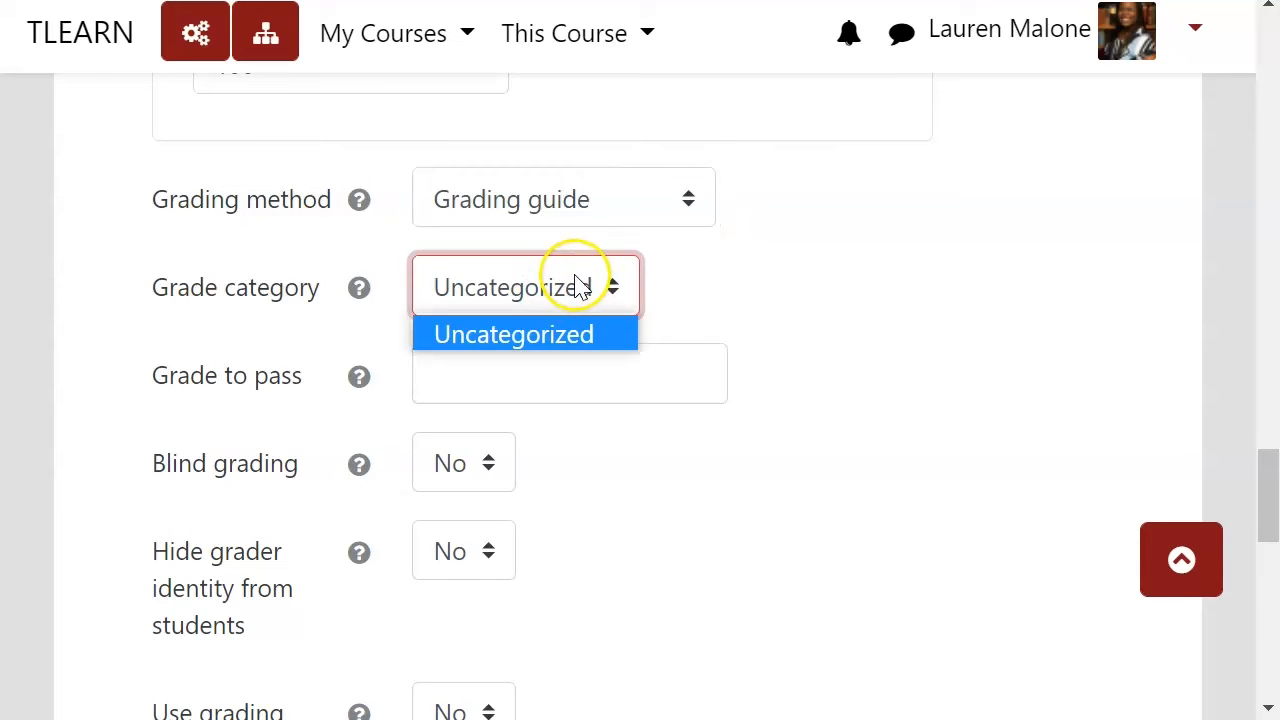
left_click(580, 286)
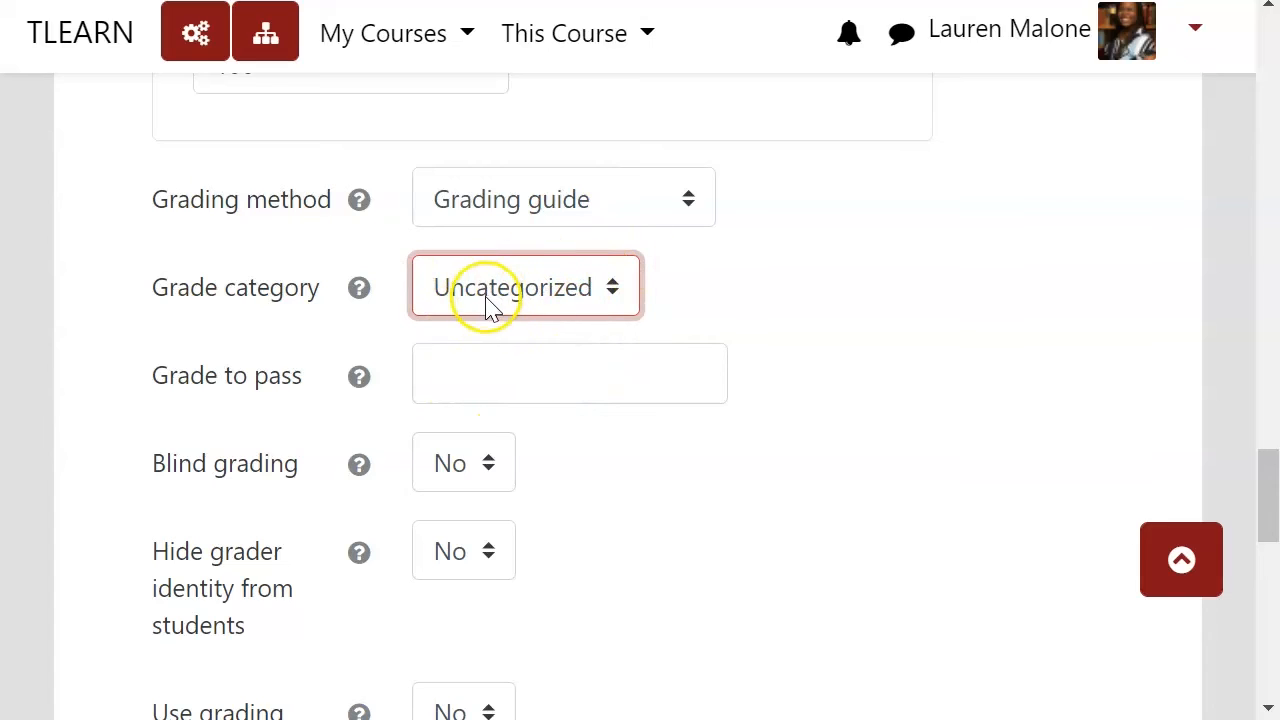
left_click(499, 362)
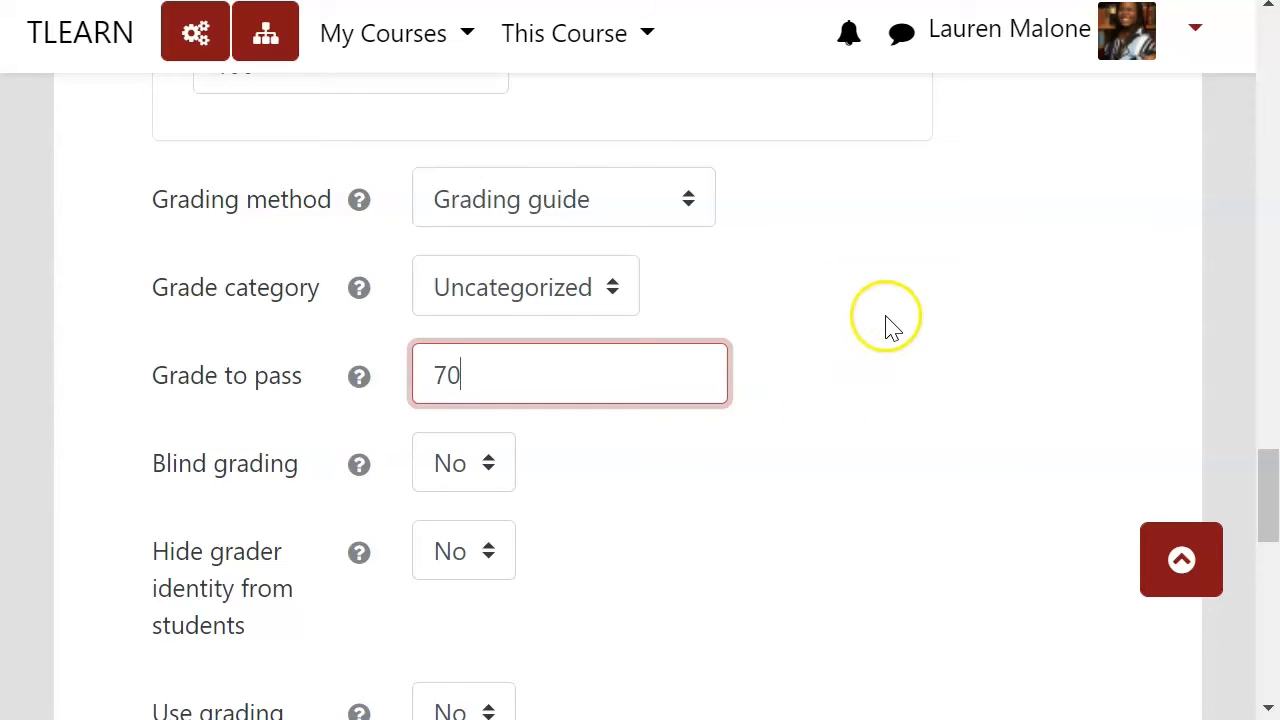
left_click(910, 483)
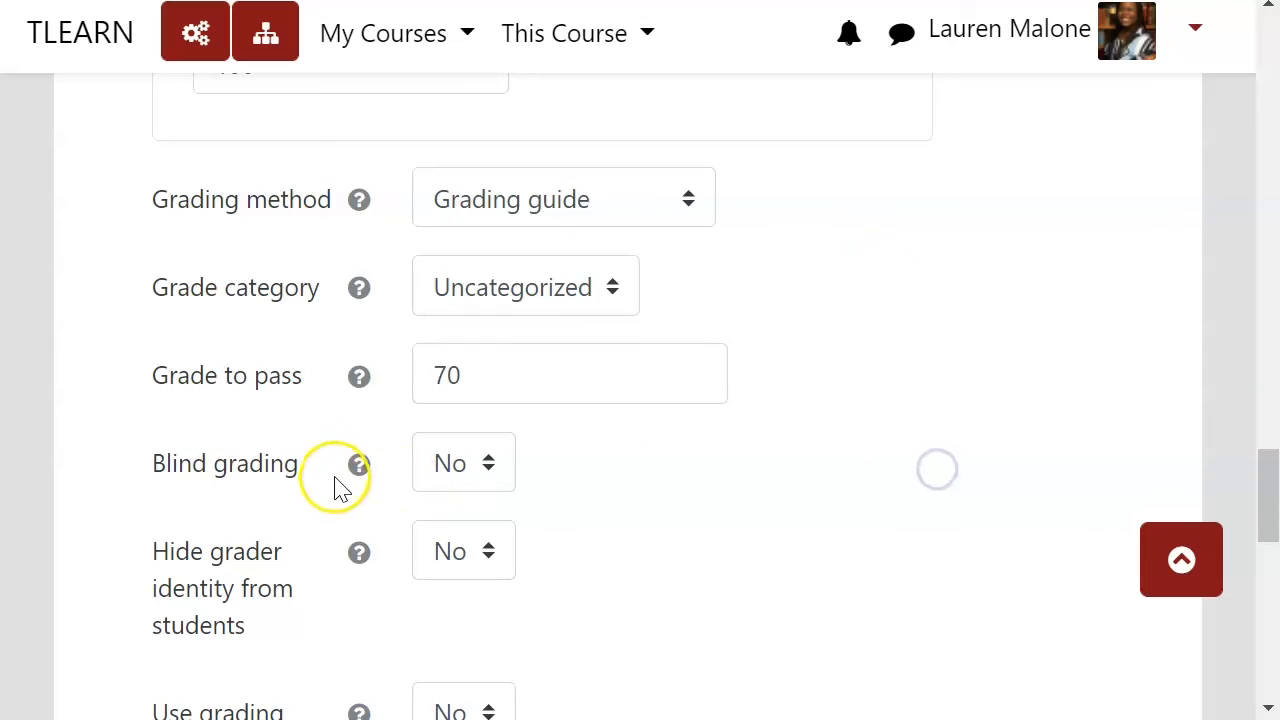
left_click(653, 470)
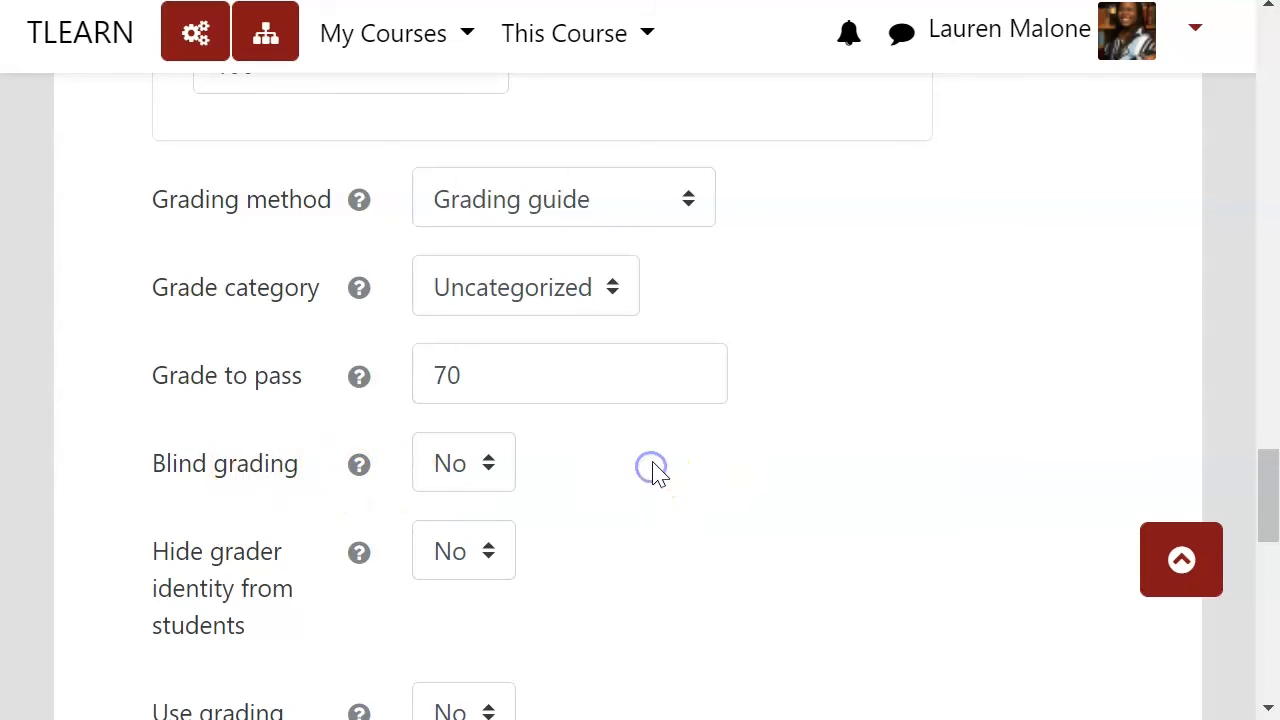
Set Blind grading and Hide grader identity from students to Yes.
scroll(677, 445, "down", 3)
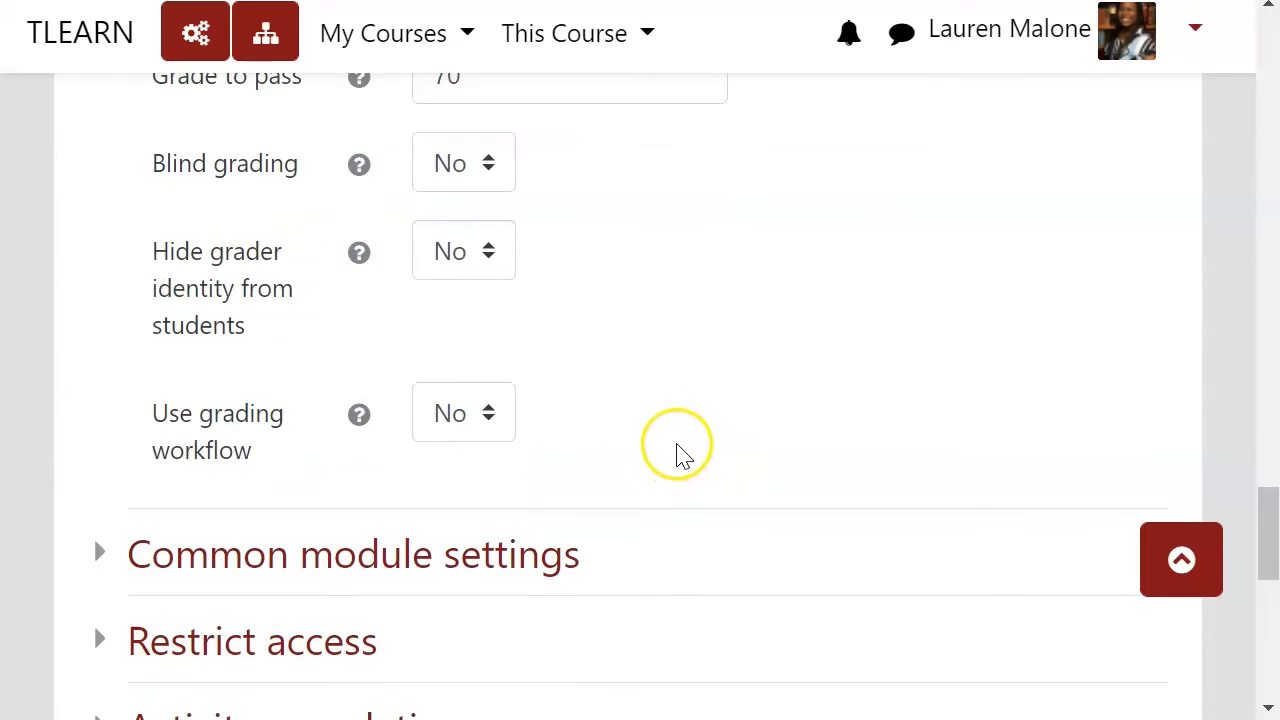
left_click(482, 180)
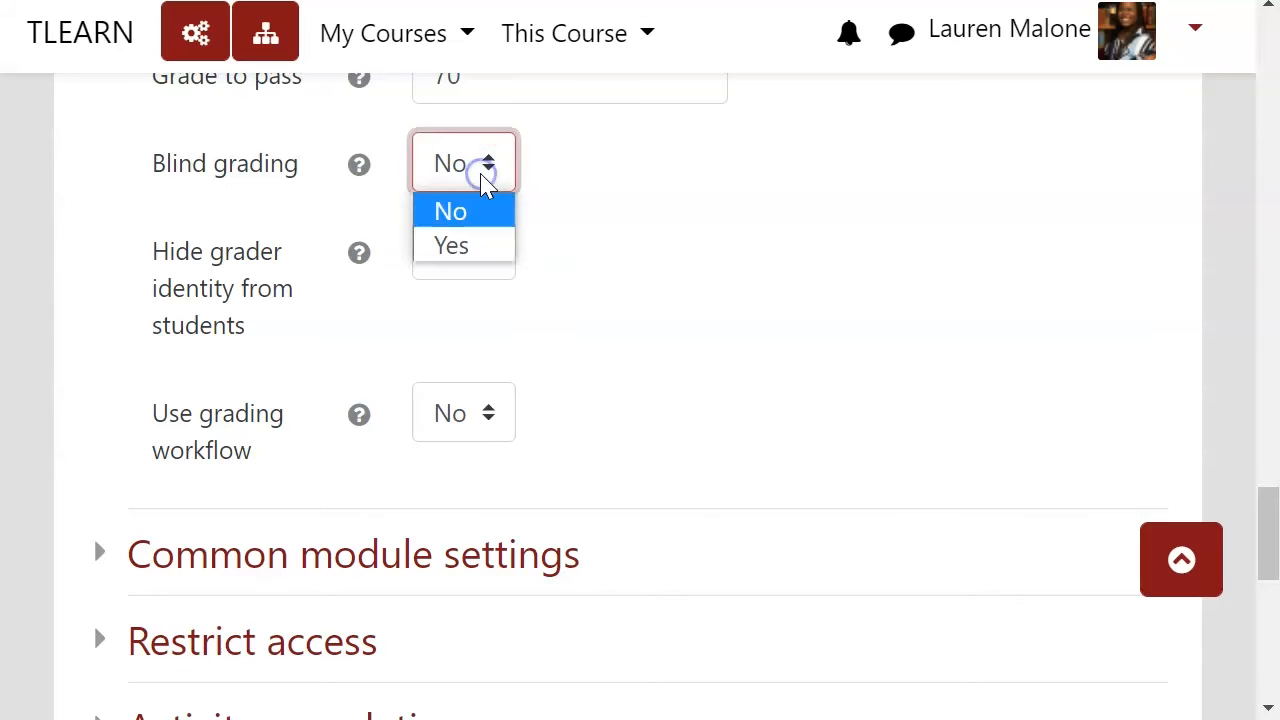
left_click(470, 248)
left_click(294, 199)
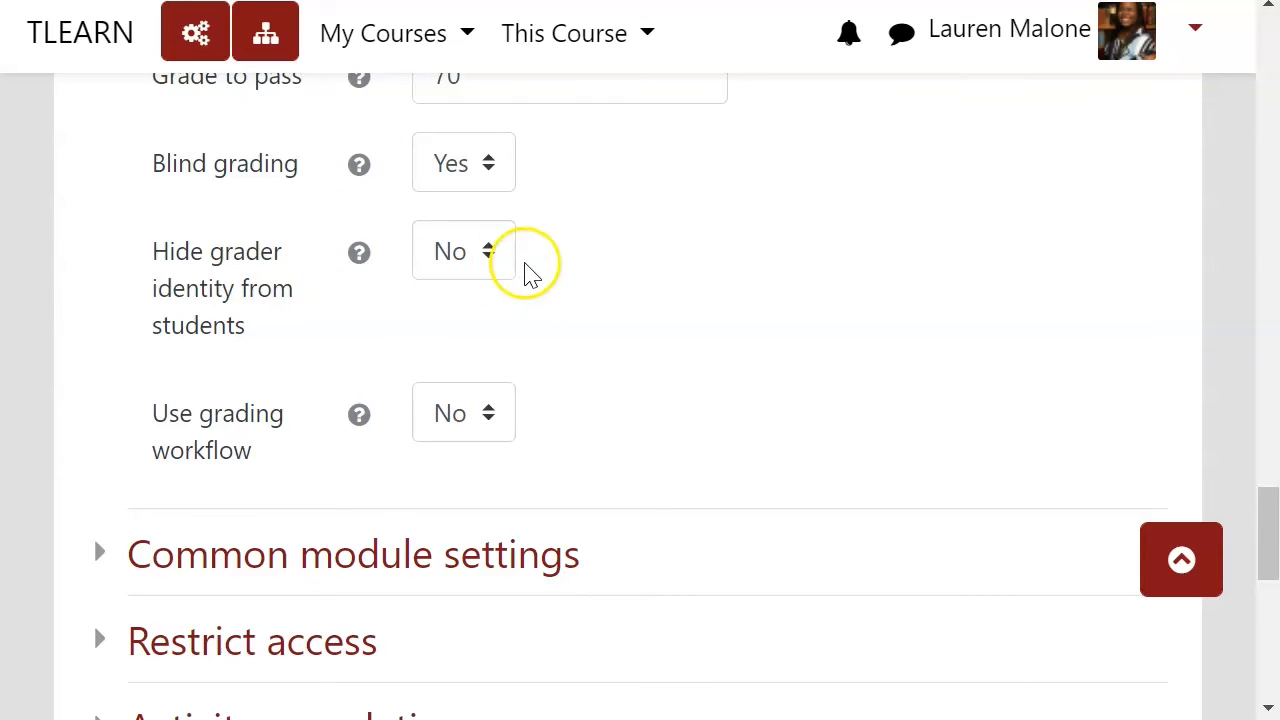
left_click(452, 258)
left_click(450, 329)
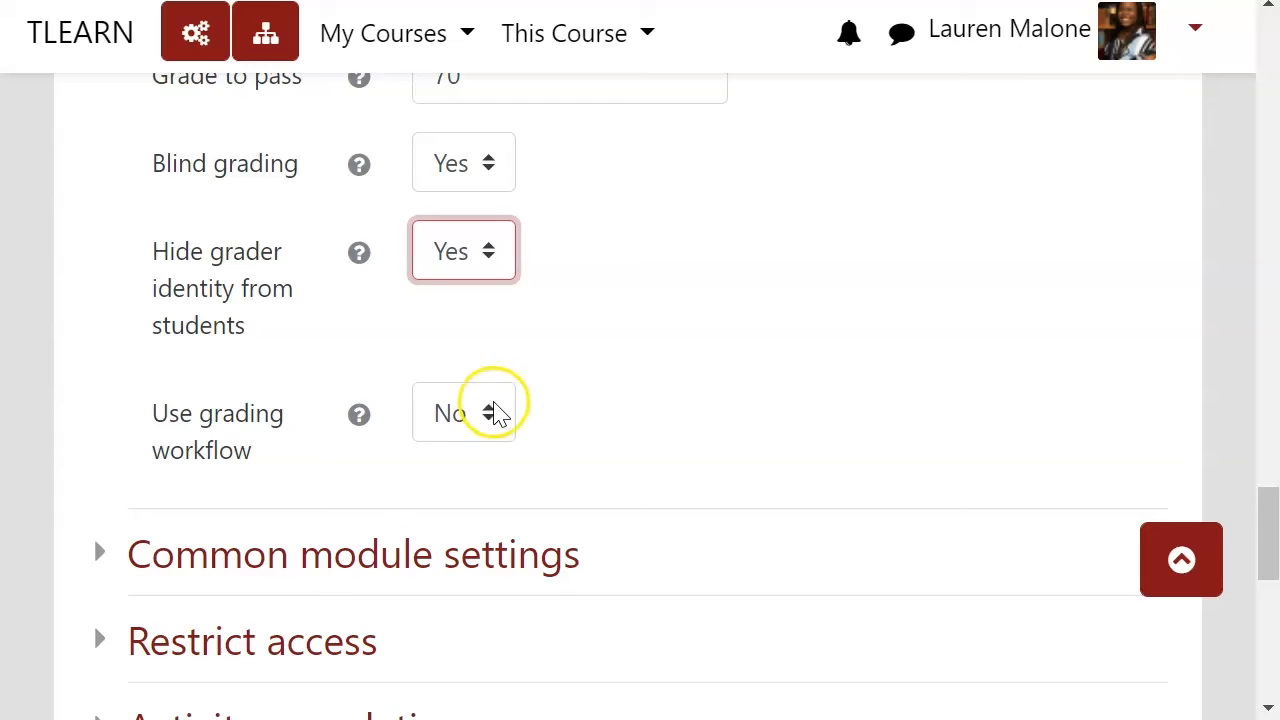
Set Use grading workflow and Use grading allocation to Yes.
left_click(496, 415)
left_click(474, 494)
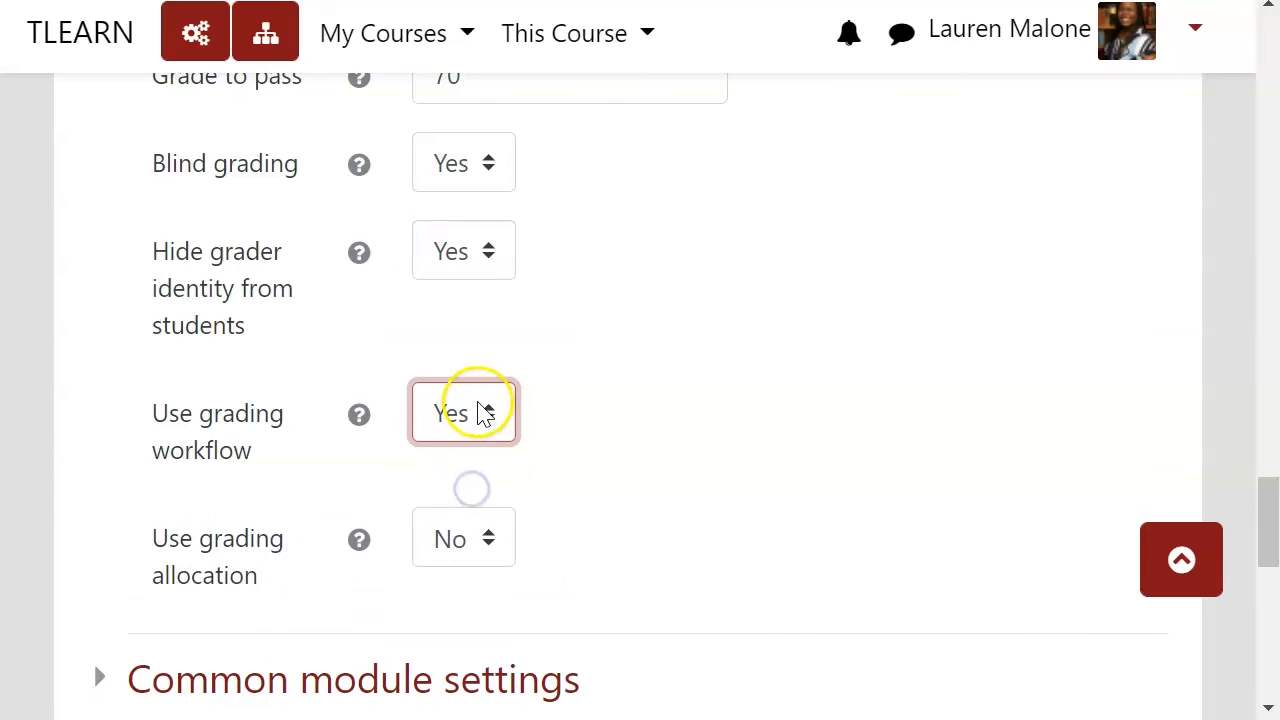
left_click(466, 555)
left_click(457, 614)
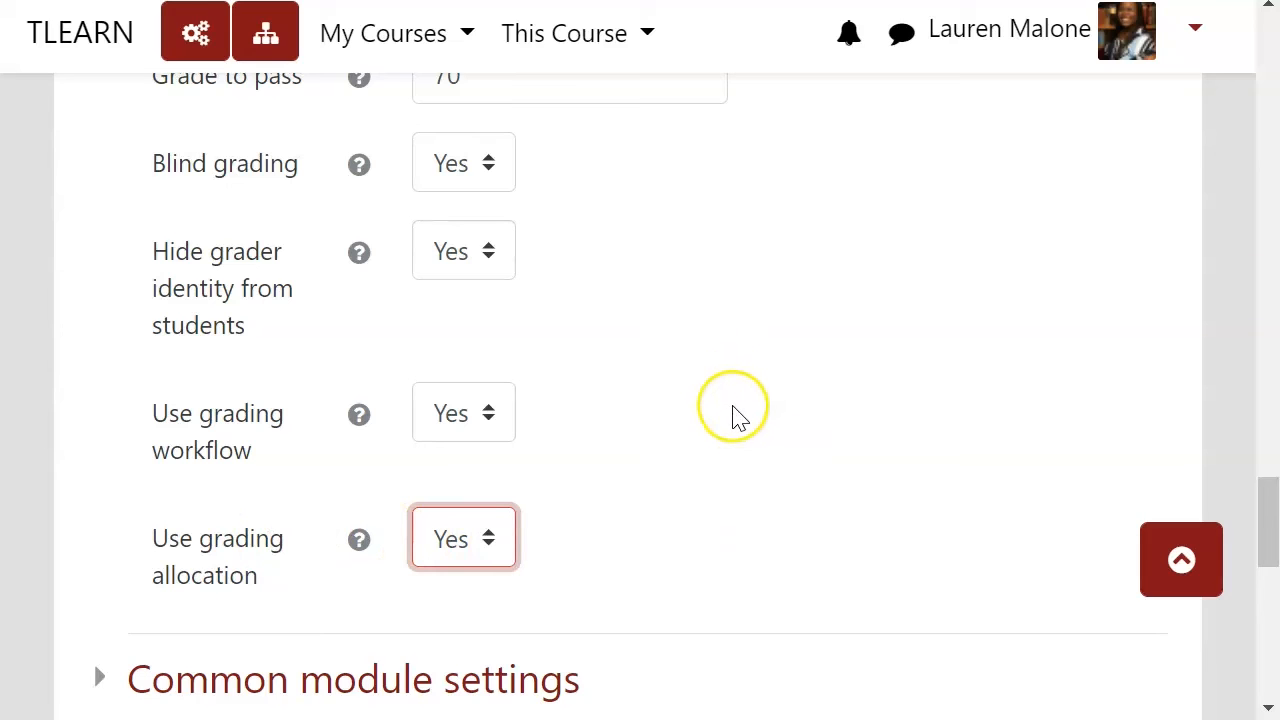
Review the common module settings, including the available group mode options.
scroll(733, 397, "up", 1)
scroll(733, 397, "up", 9)
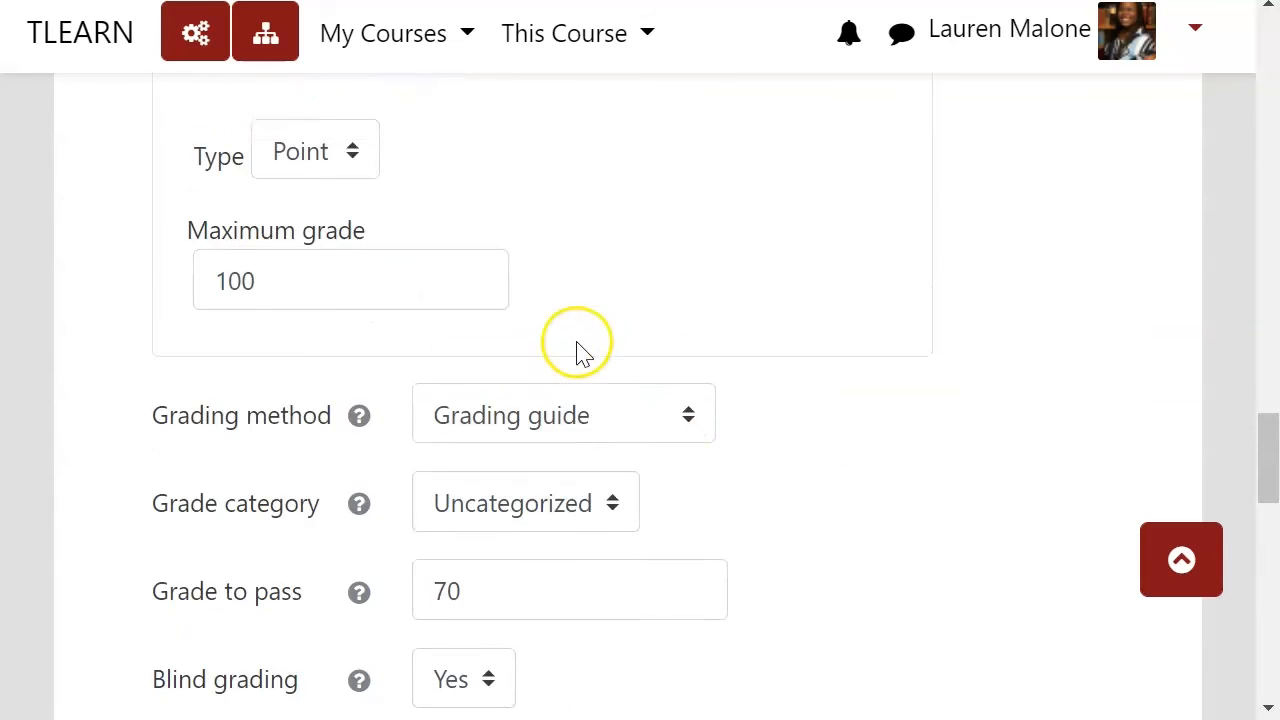
left_click(187, 355)
left_click(423, 443)
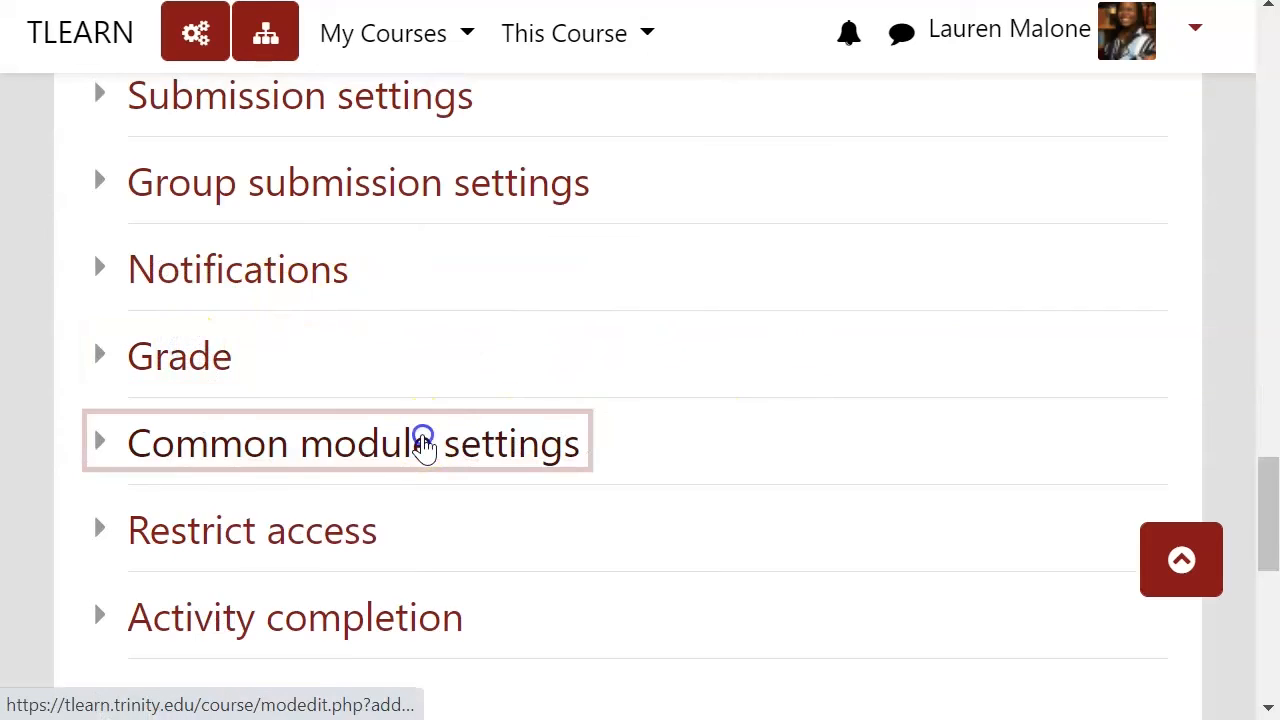
scroll(457, 443, "down", 3)
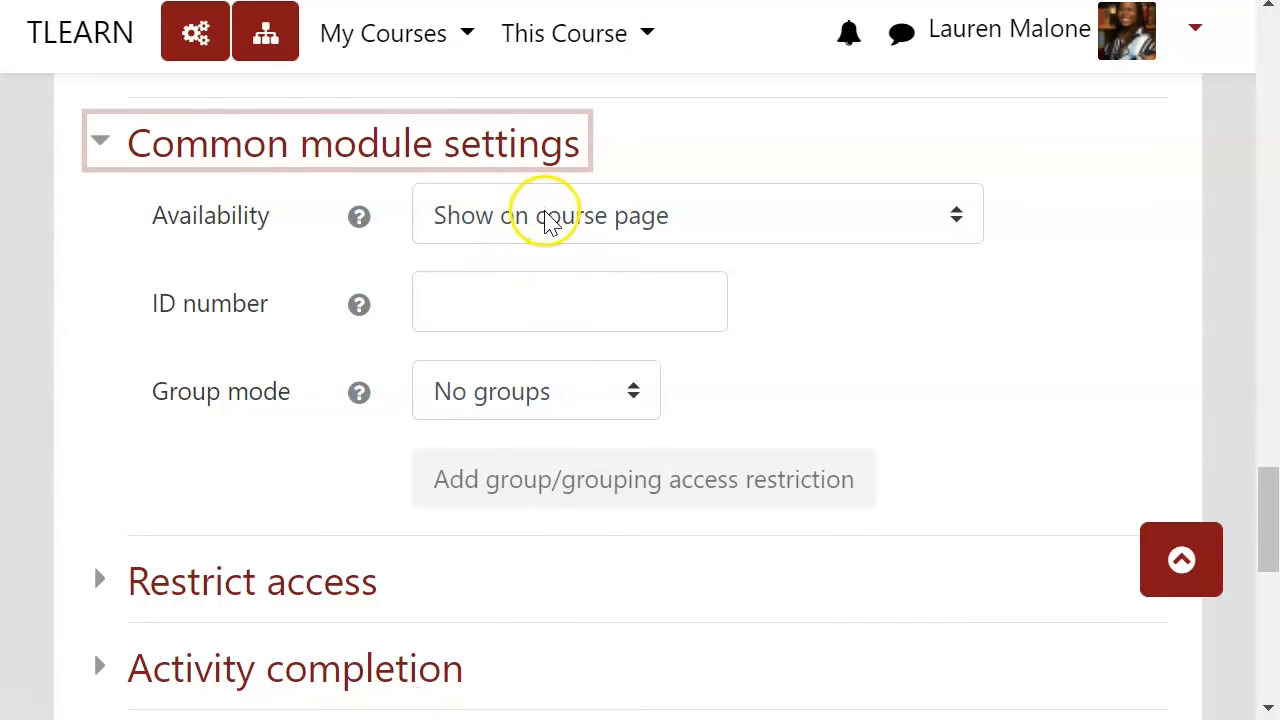
left_click(591, 395)
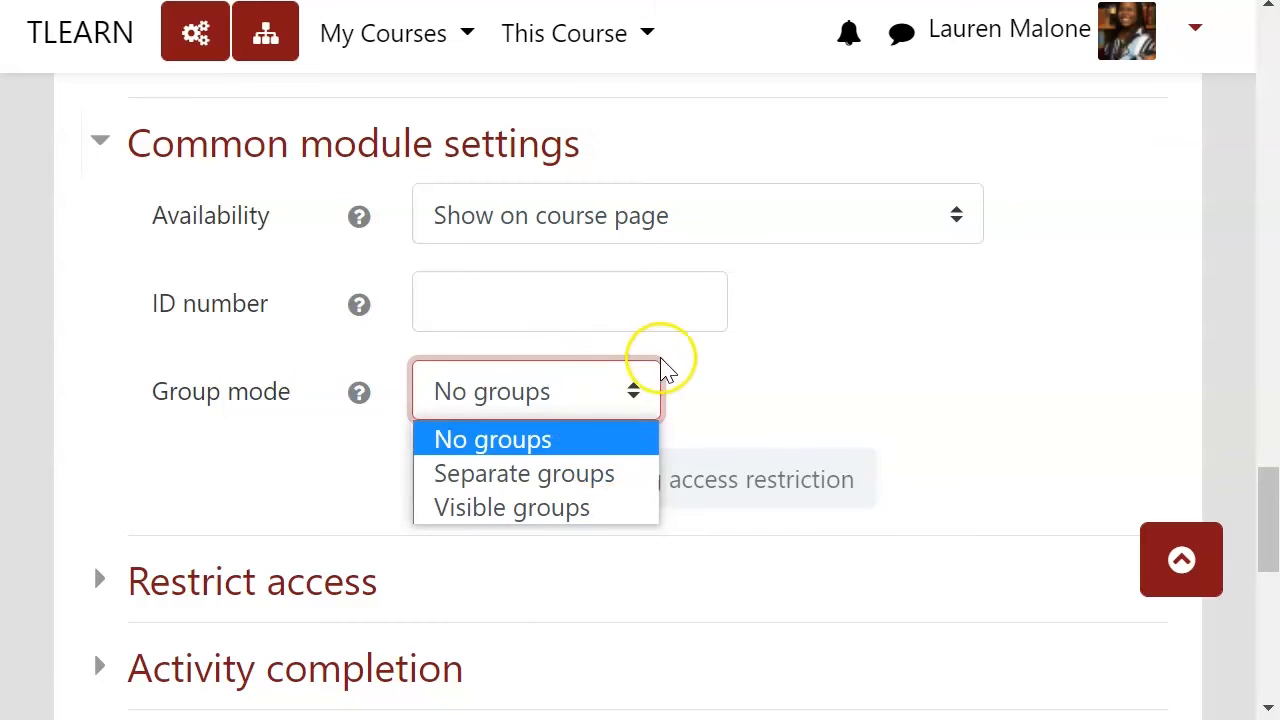
left_click(691, 366)
left_click(313, 138)
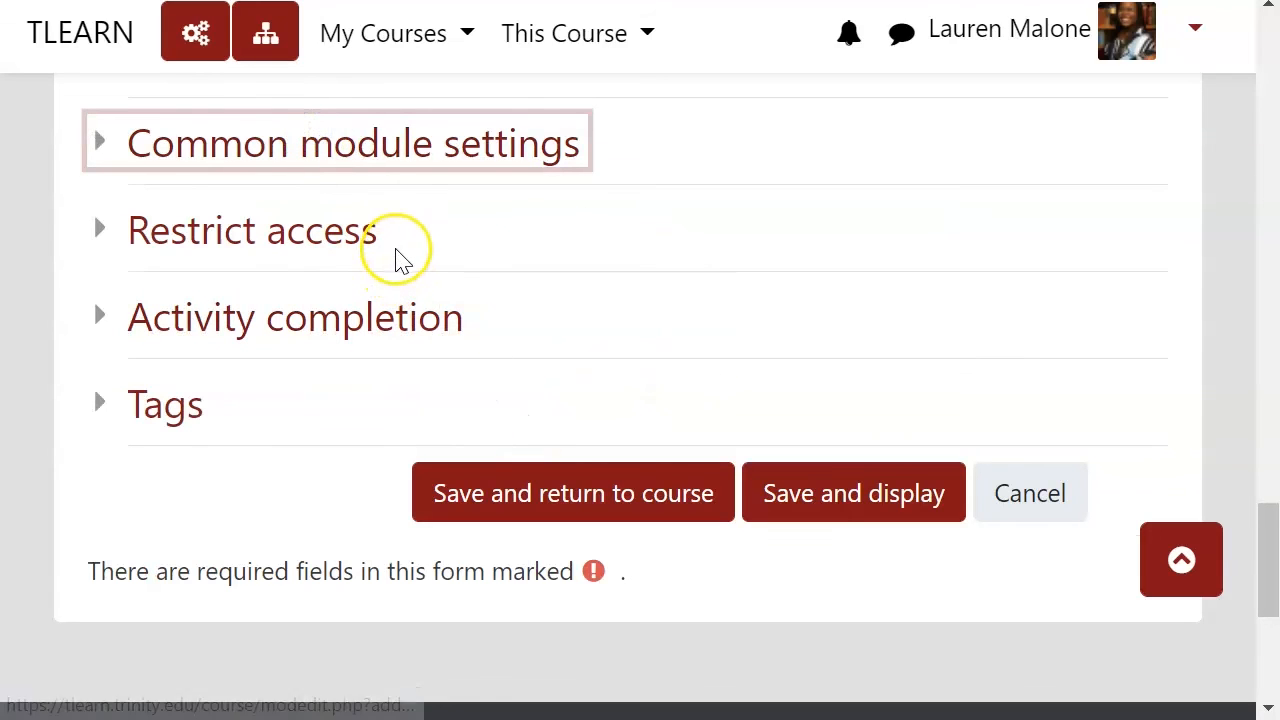
Check the access restrictions and set Completion tracking to "Show activity as complete when conditions are met".
left_click(337, 220)
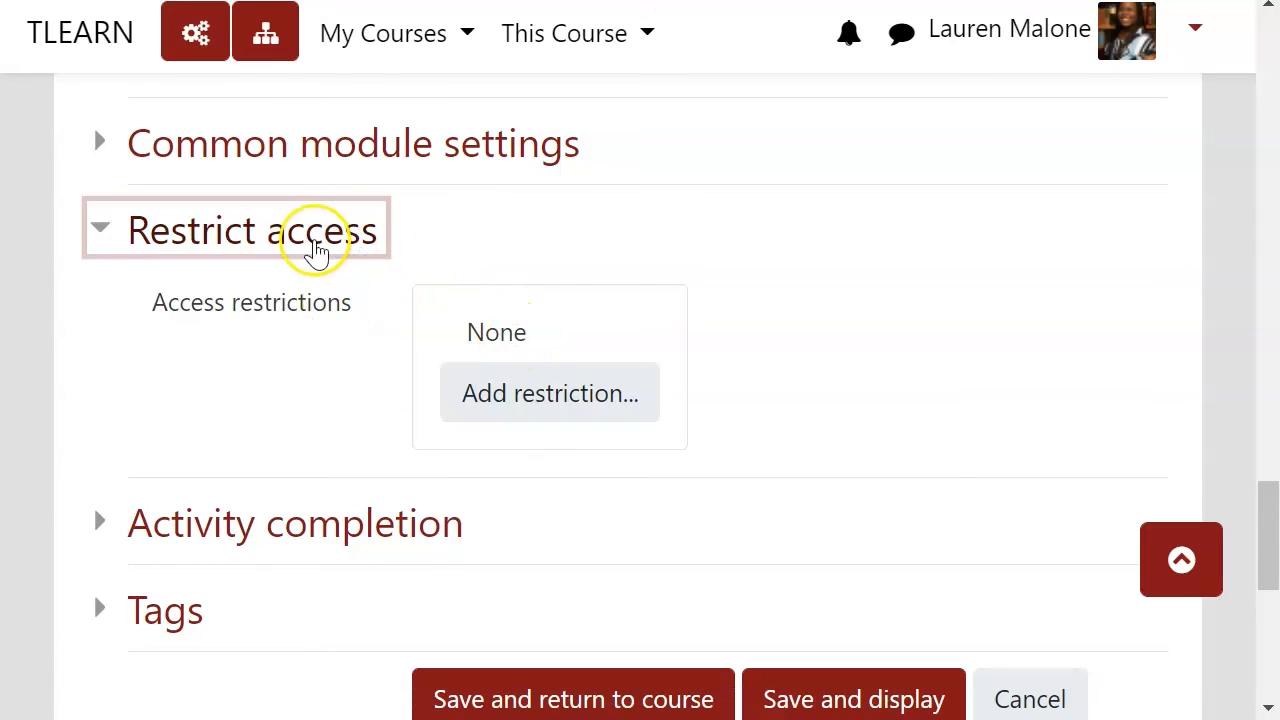
left_click(313, 242)
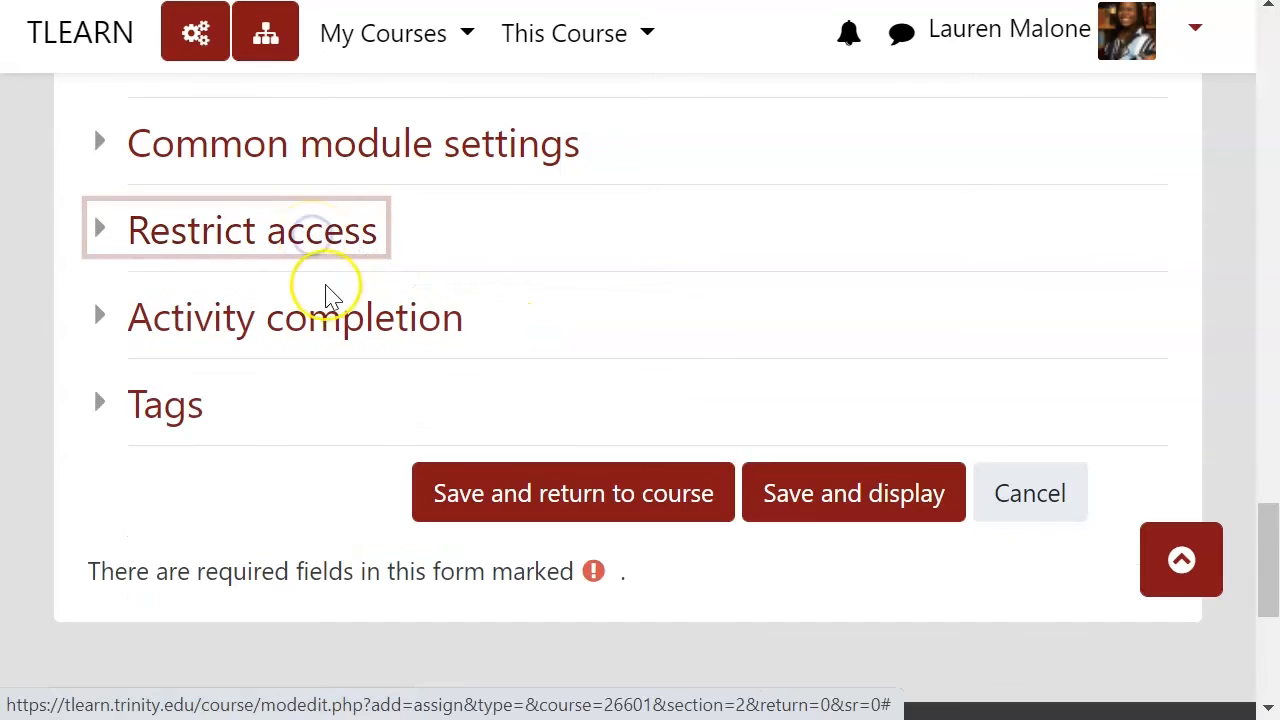
left_click(333, 330)
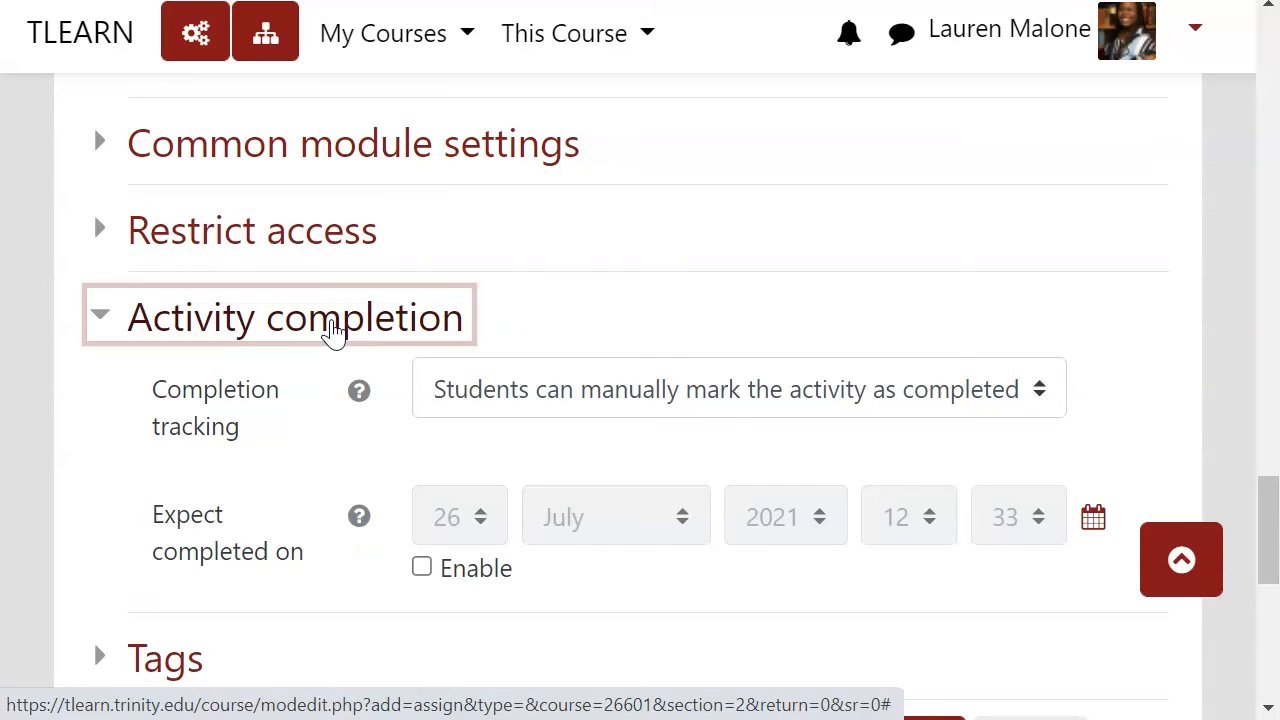
left_click(556, 396)
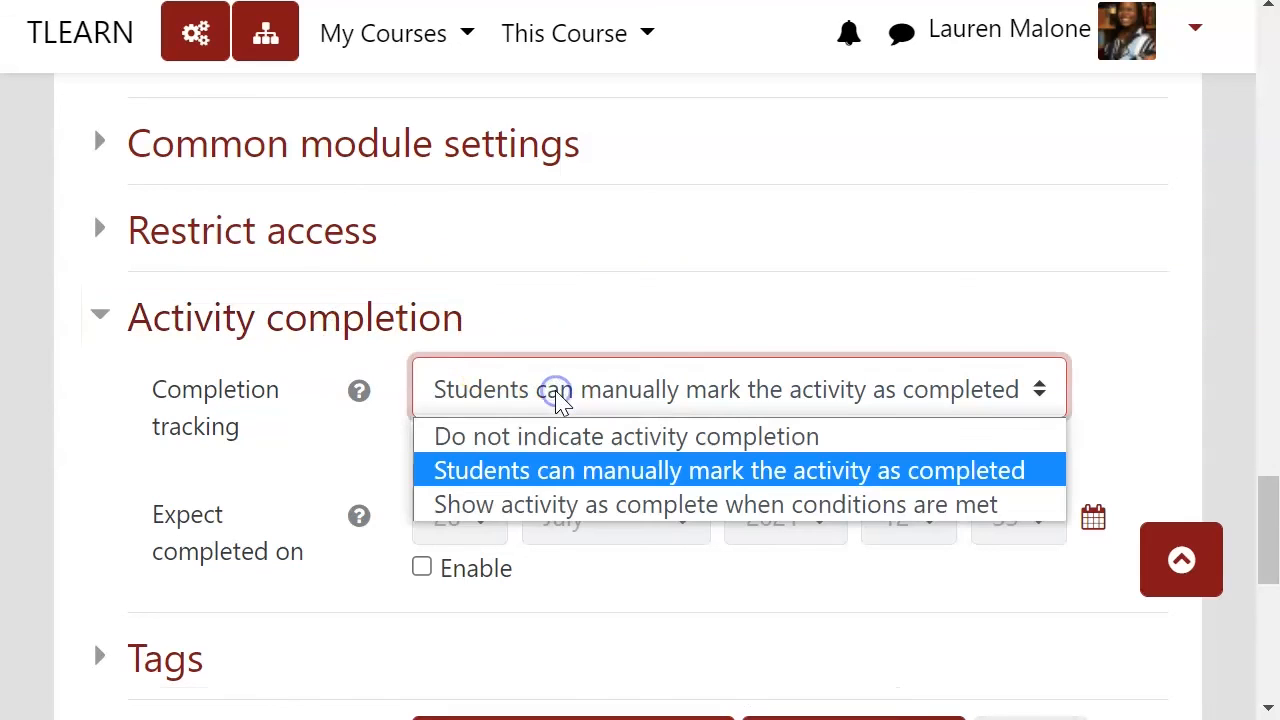
left_click(578, 508)
scroll(629, 420, "down", 1)
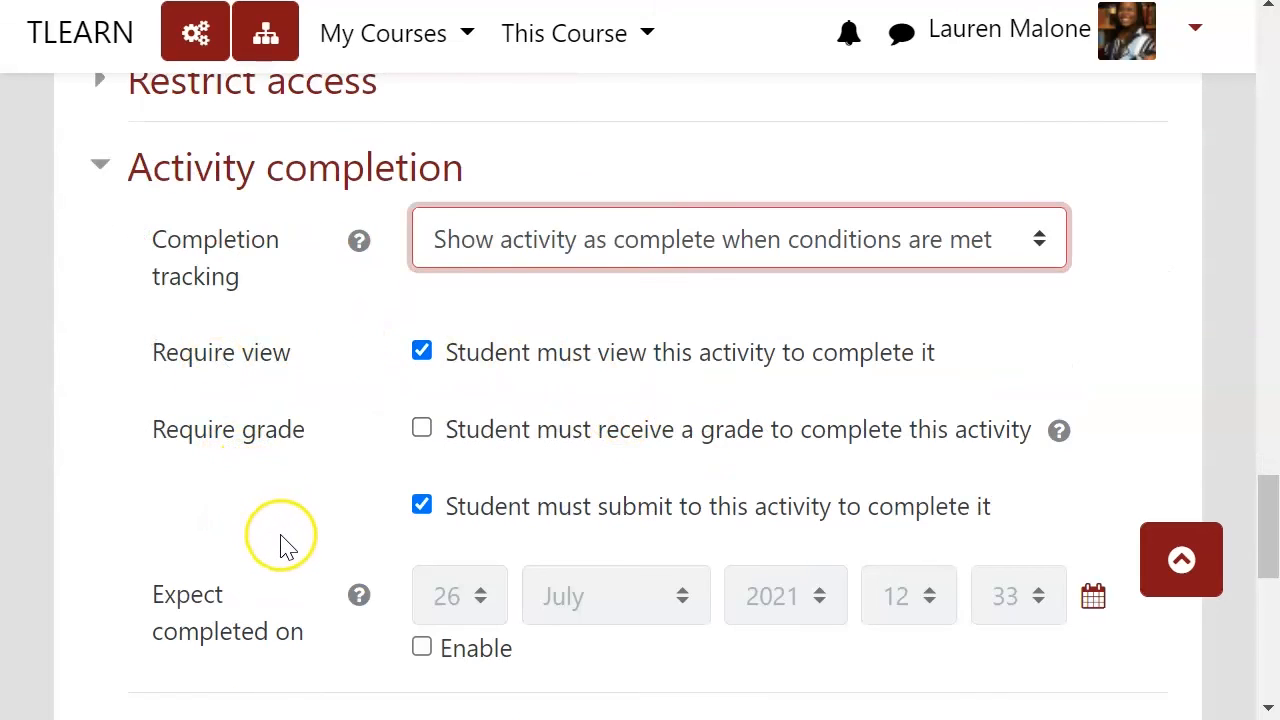
scroll(317, 520, "down", 3)
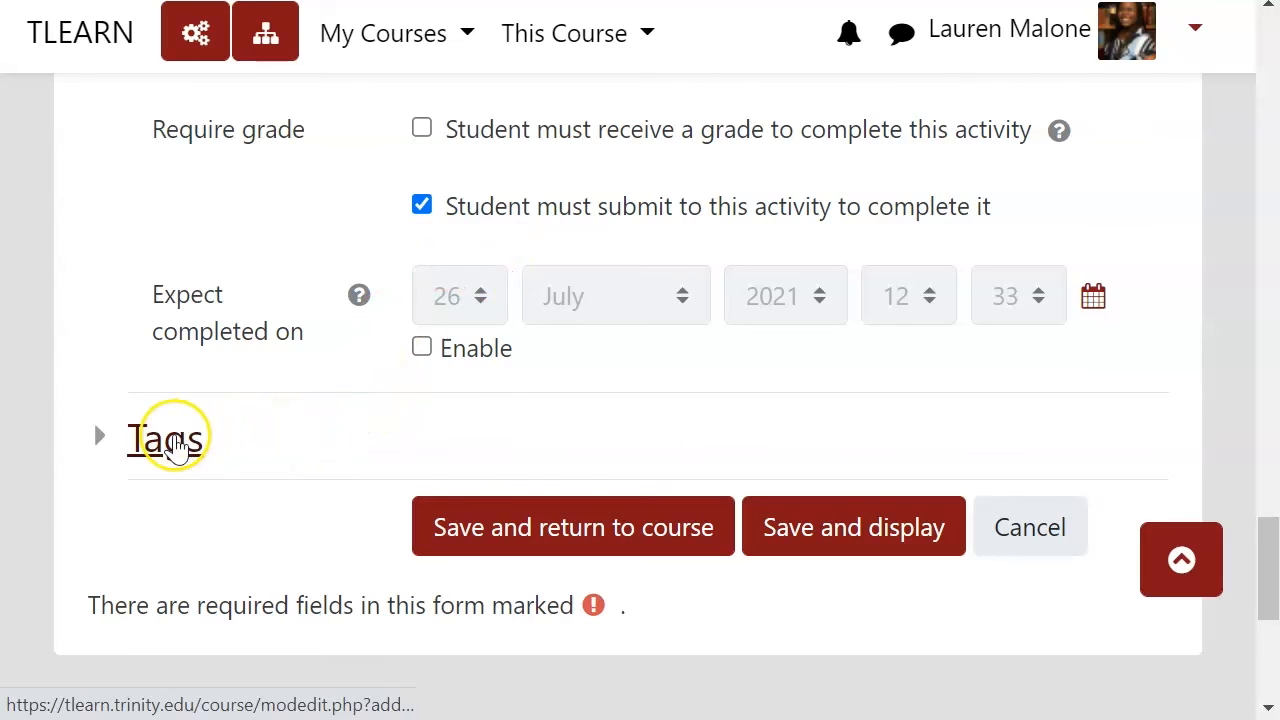
Check the tag options without adding any, and save and display the assignment.
left_click(175, 447)
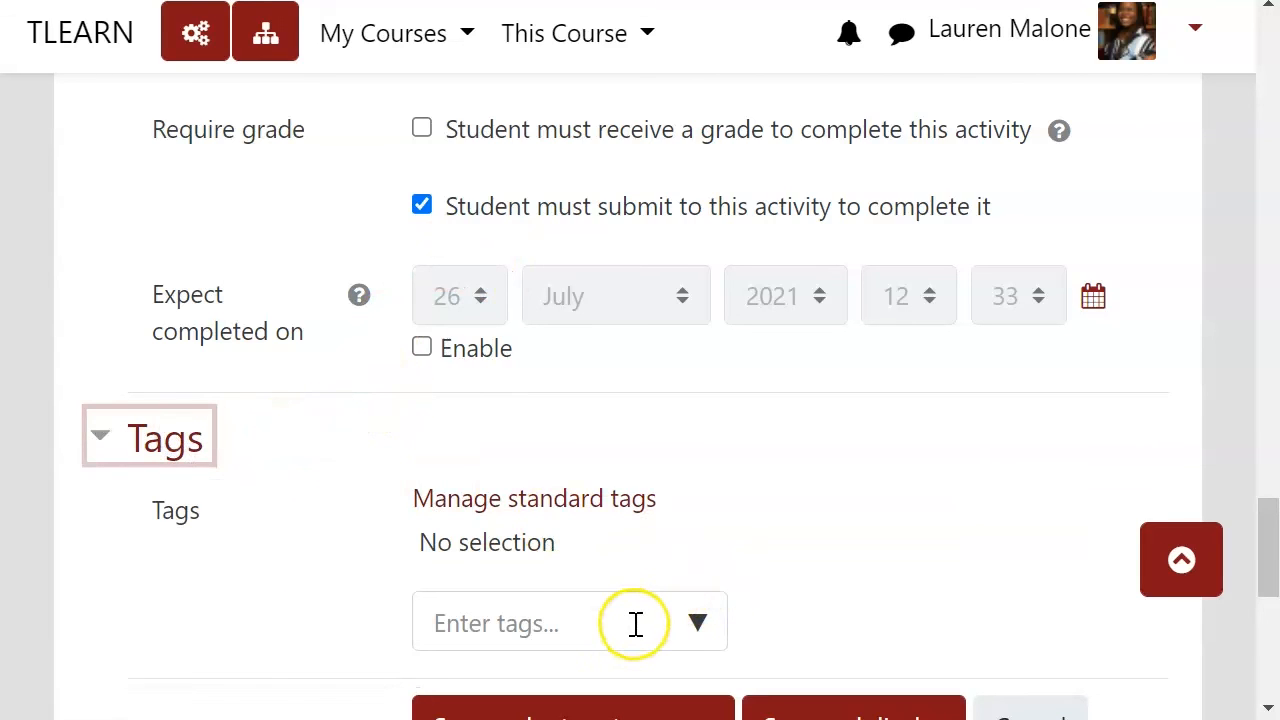
scroll(878, 590, "down", 3)
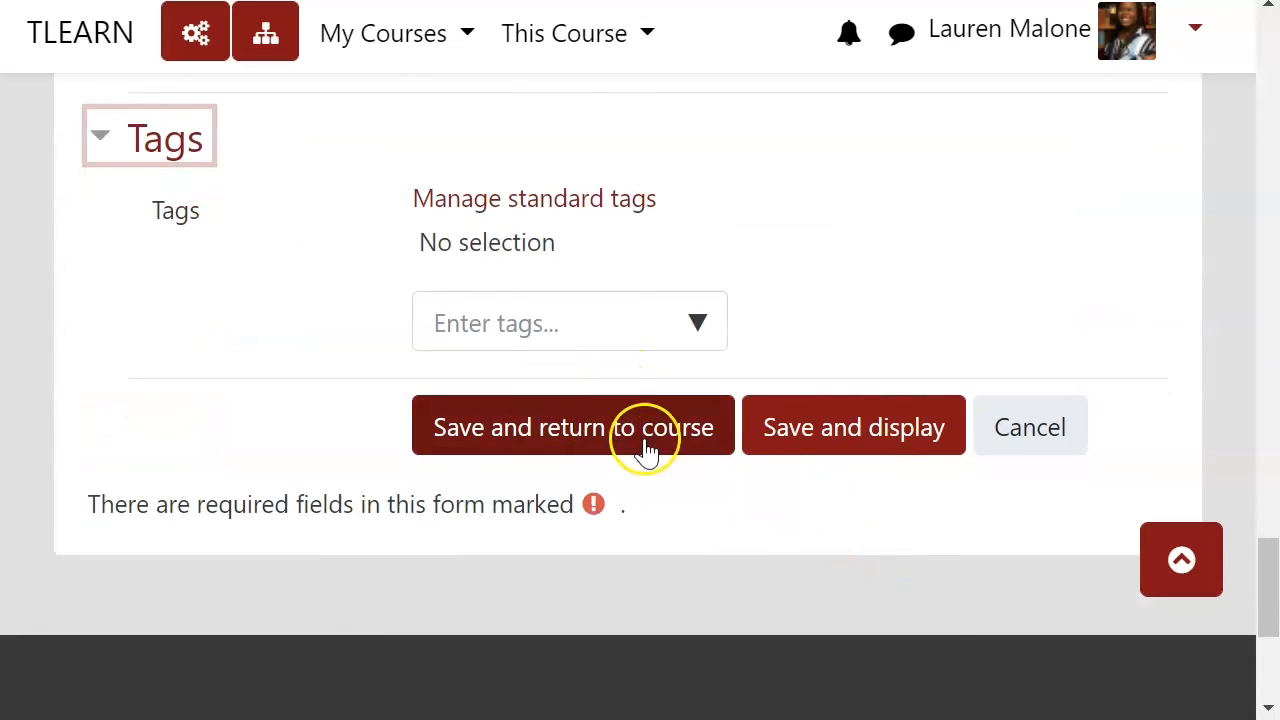
left_click(797, 445)
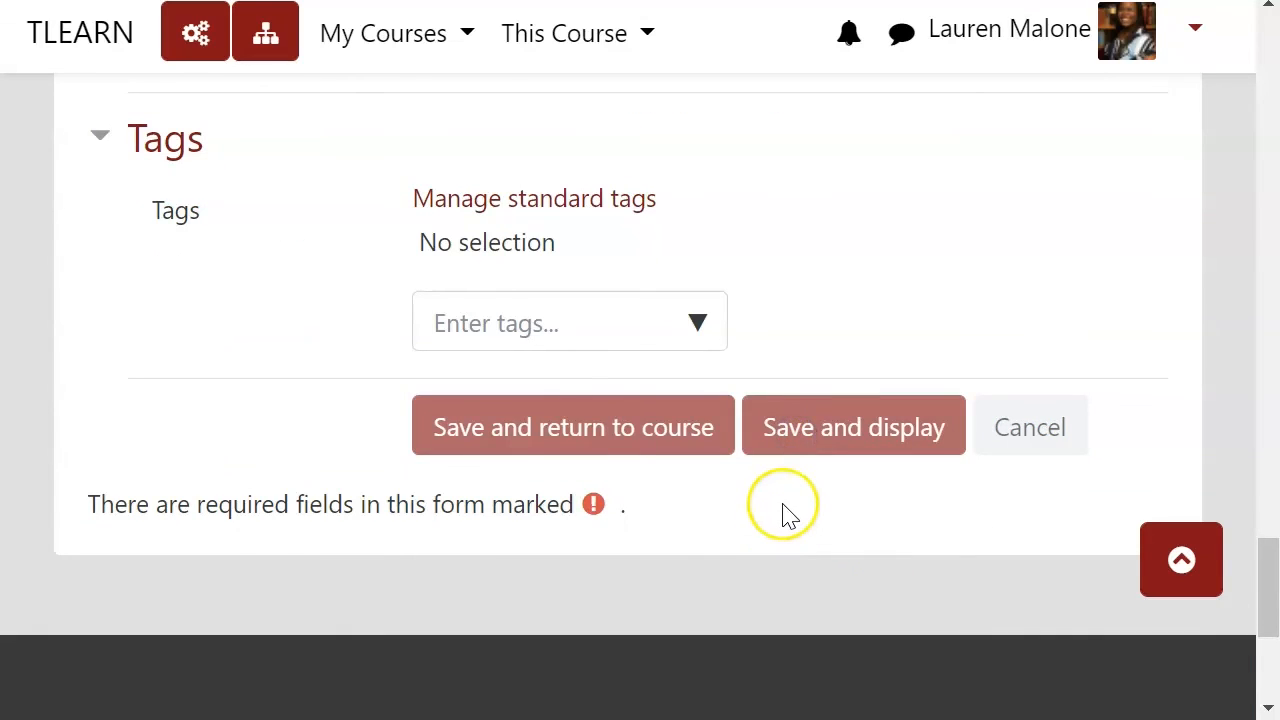
Choose to create the new grading form from a template and search the grading forms with own forms included.
scroll(790, 480, "down", 4)
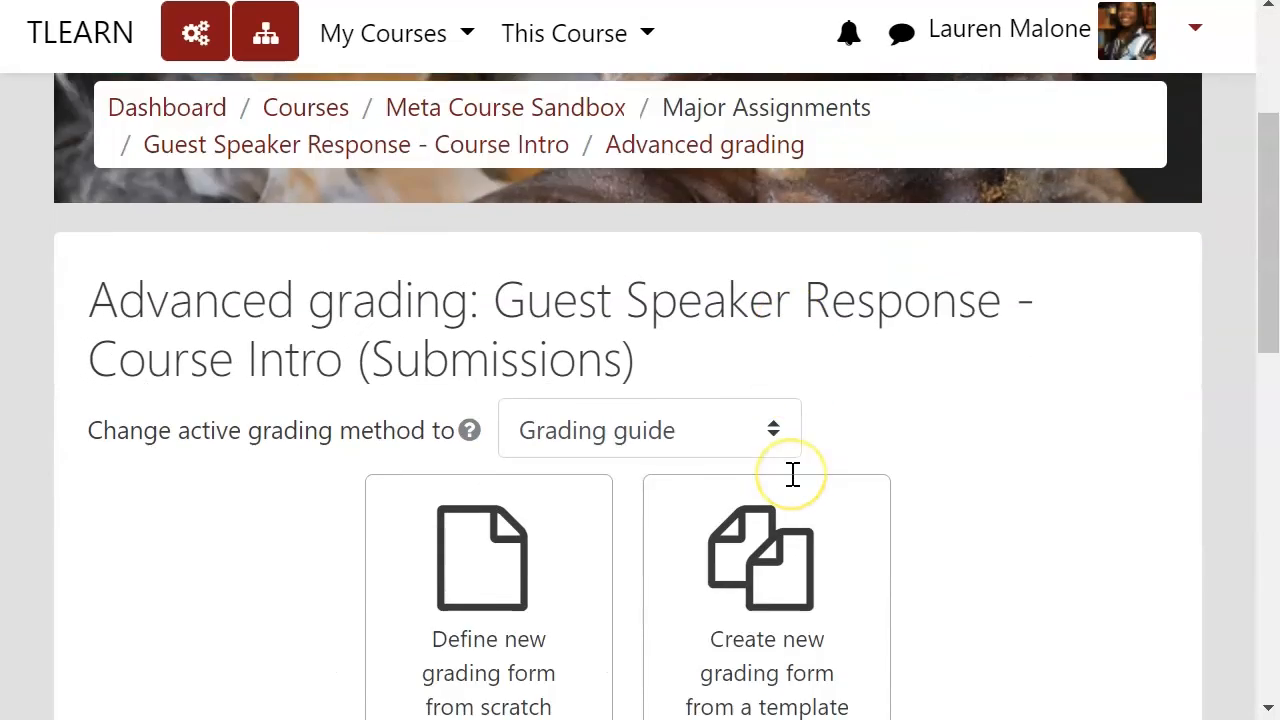
scroll(787, 466, "up", 1)
scroll(787, 466, "down", 3)
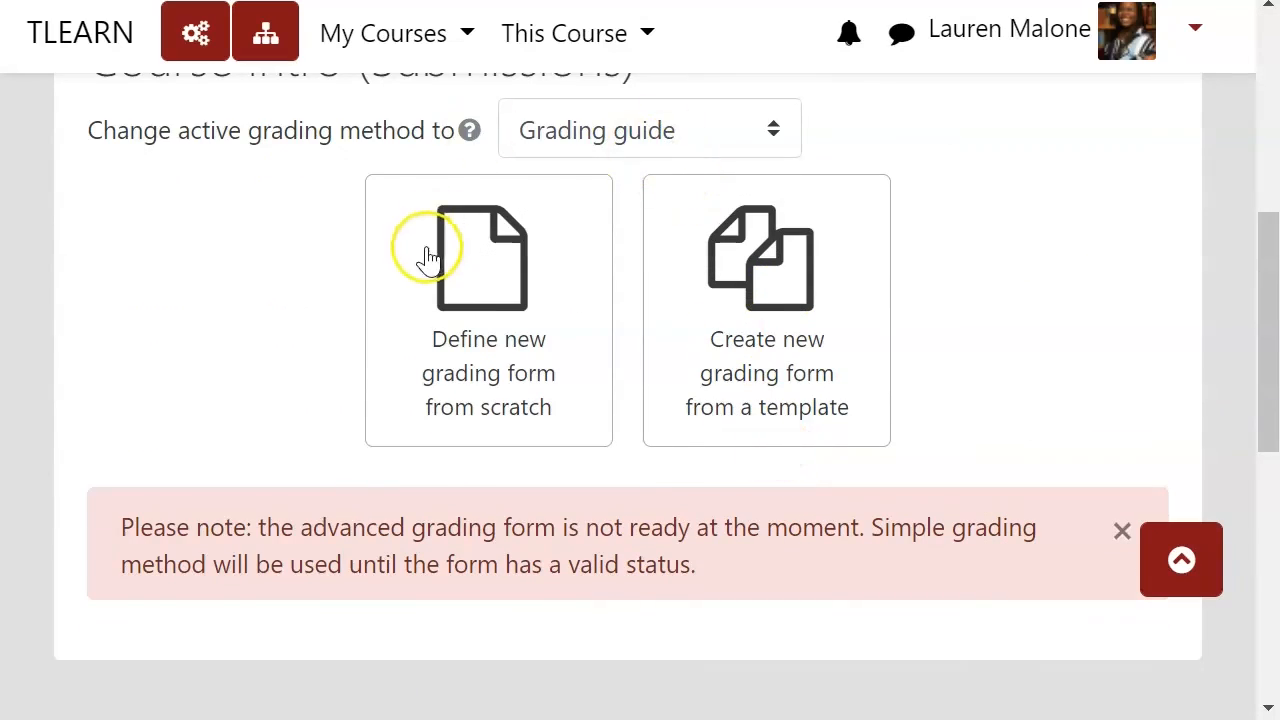
scroll(435, 265, "up", 1)
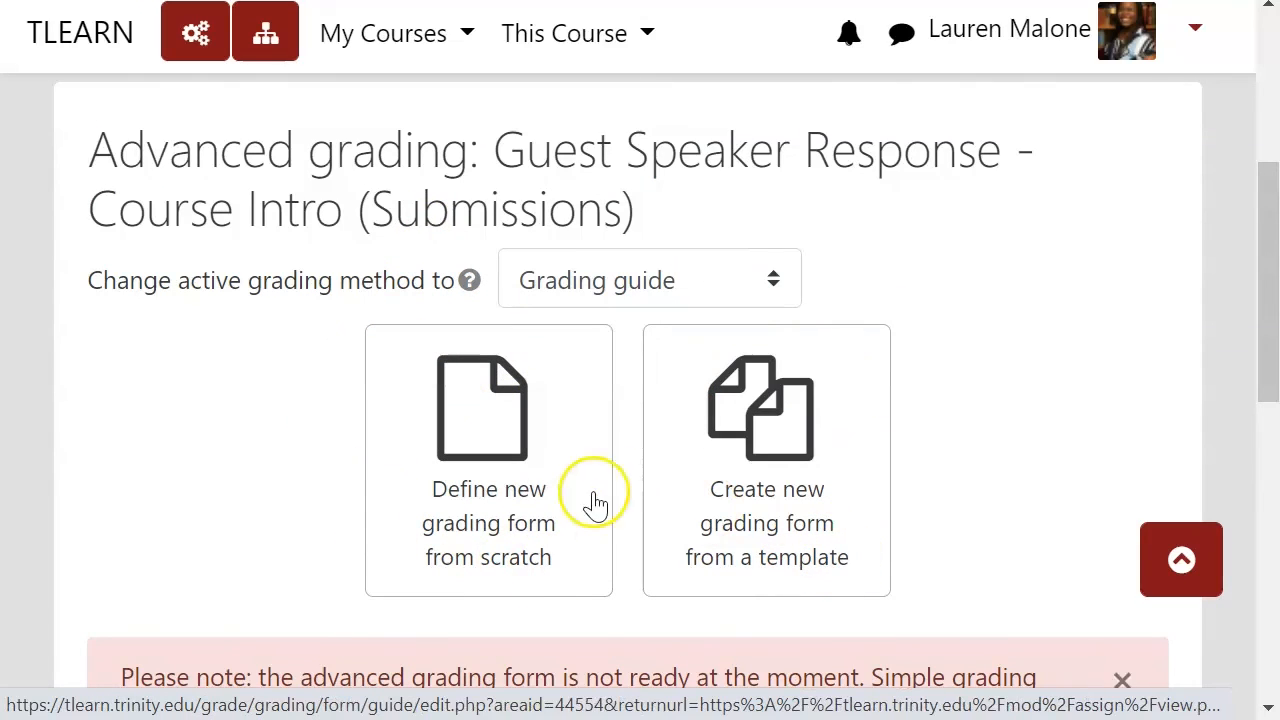
left_click(787, 525)
scroll(734, 526, "down", 2)
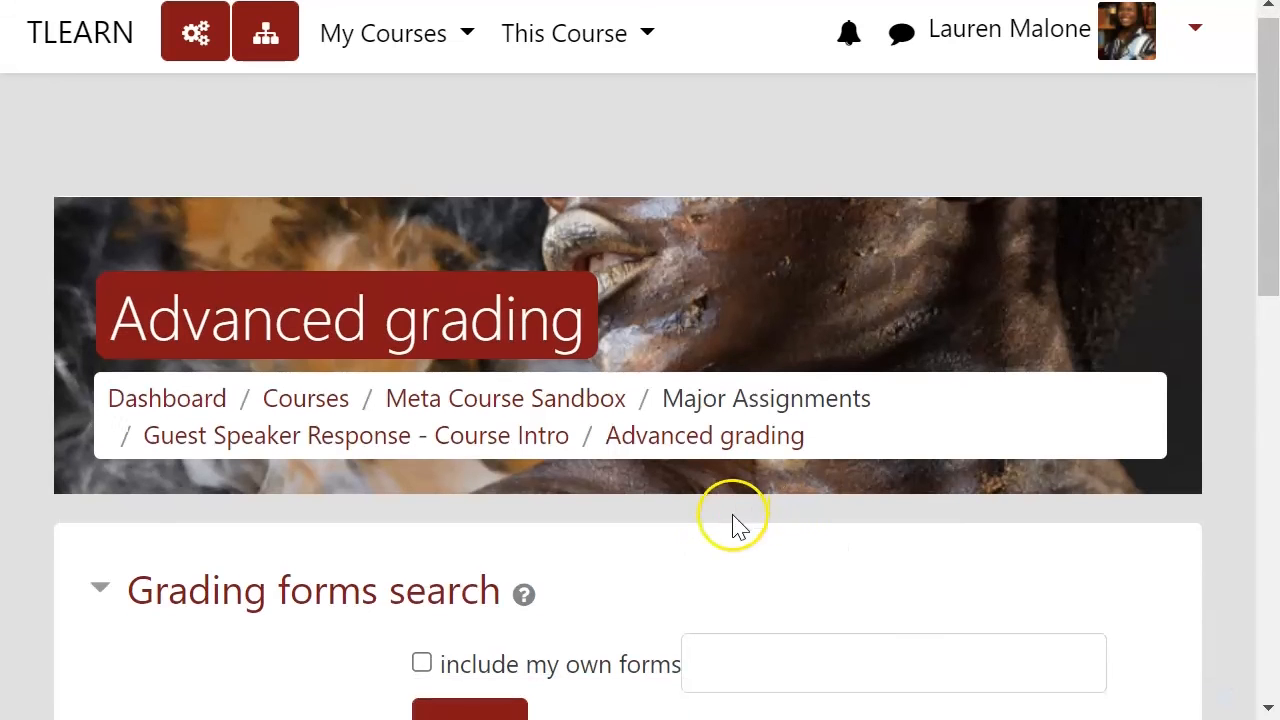
left_click(421, 524)
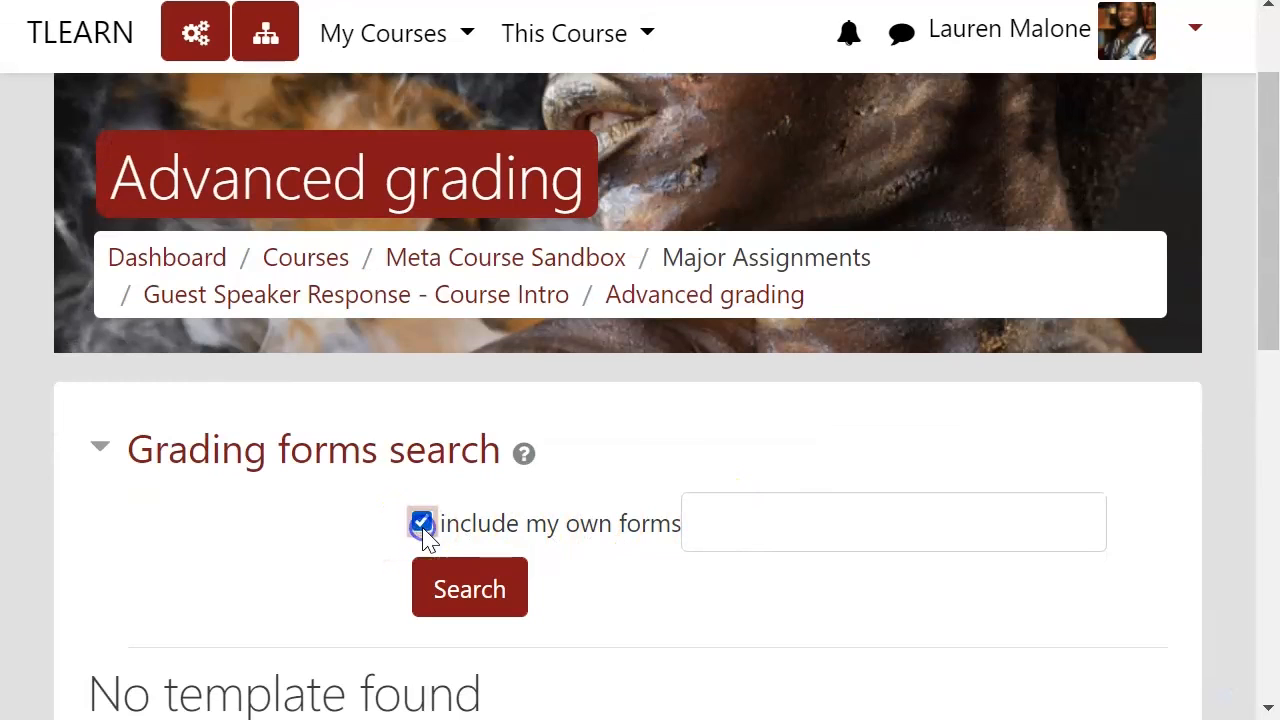
left_click(472, 600)
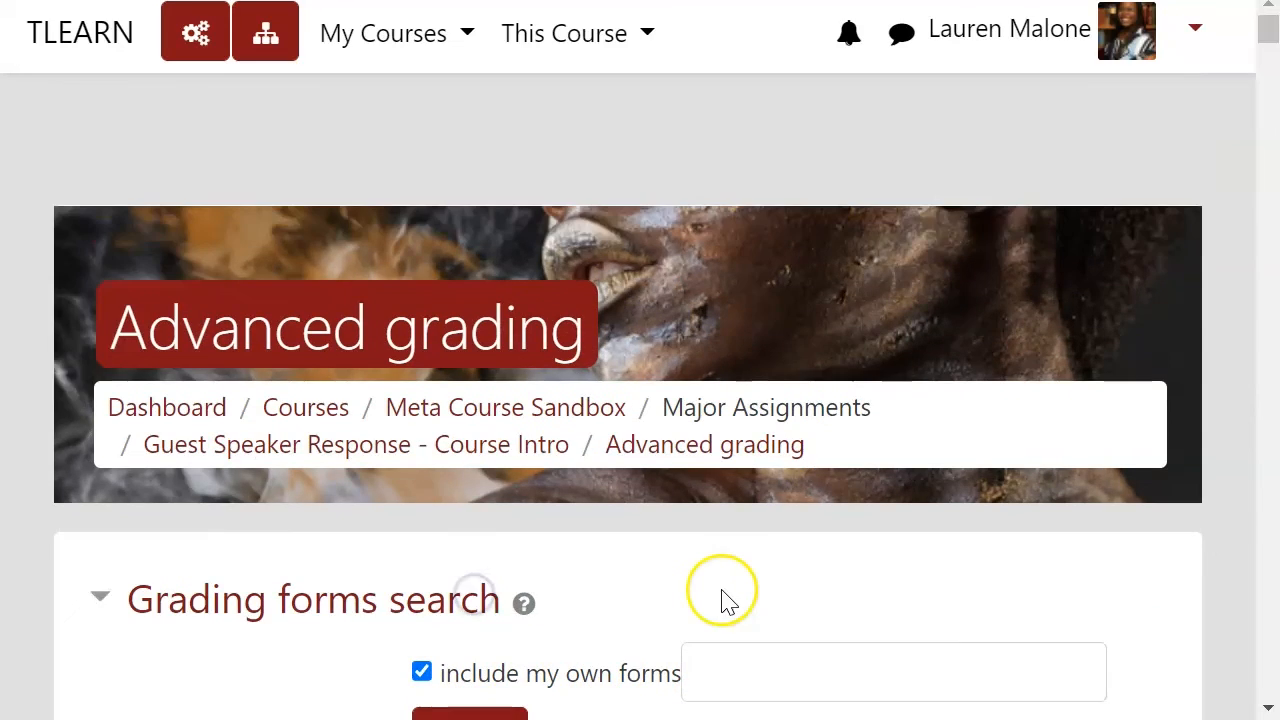
Examine the Final Media Project Grade Guide form through to its options and its link for use as a template.
scroll(700, 590, "down", 5)
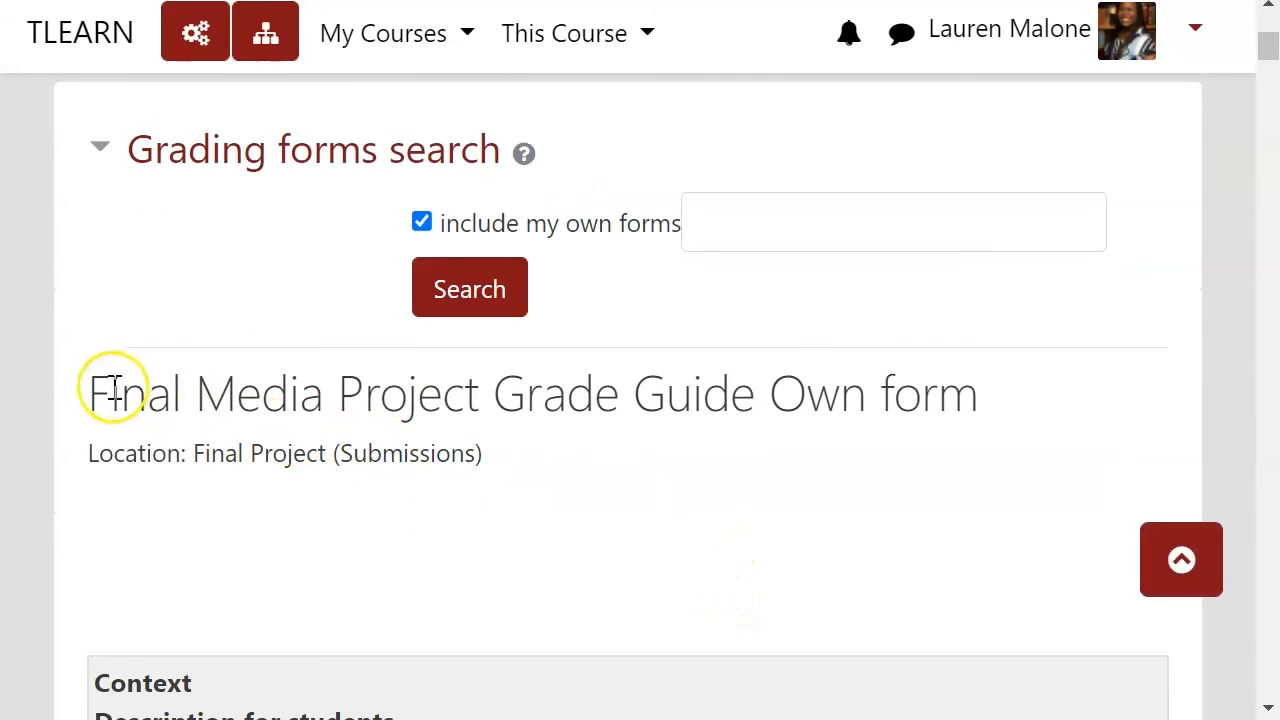
left_click_drag(95, 398, 1020, 416)
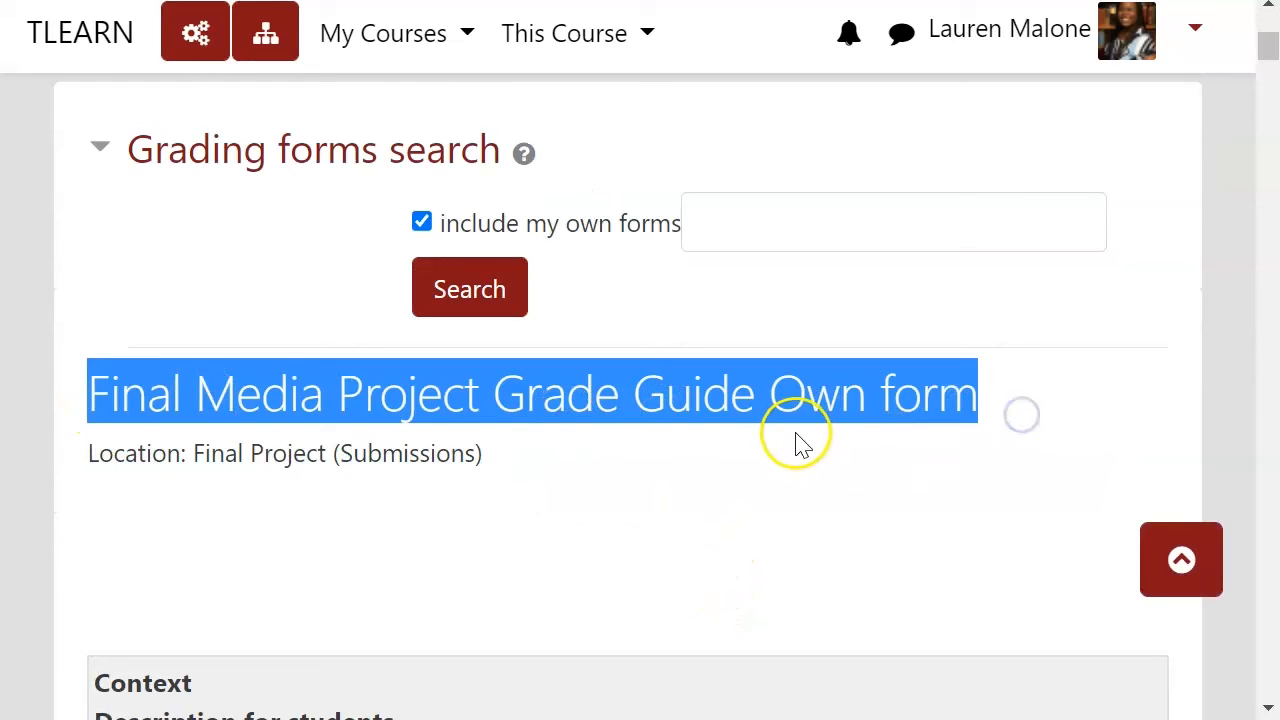
left_click(790, 430)
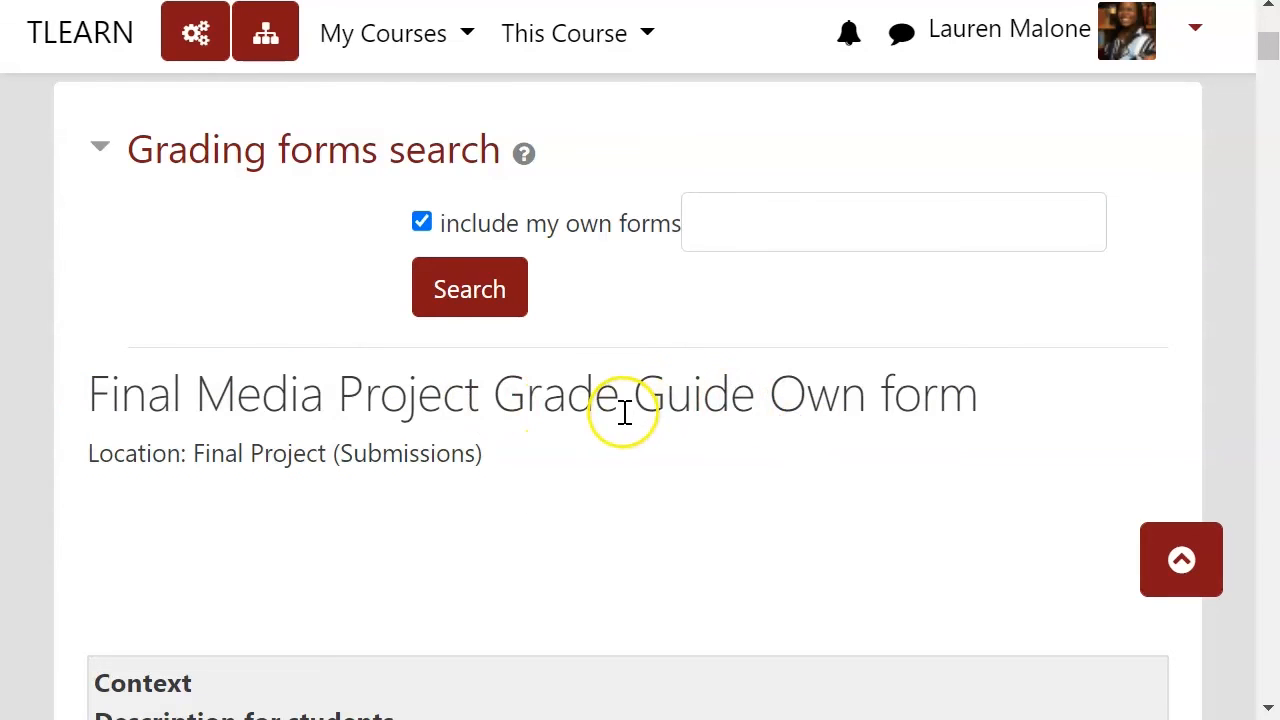
scroll(623, 412, "down", 8)
scroll(623, 412, "down", 15)
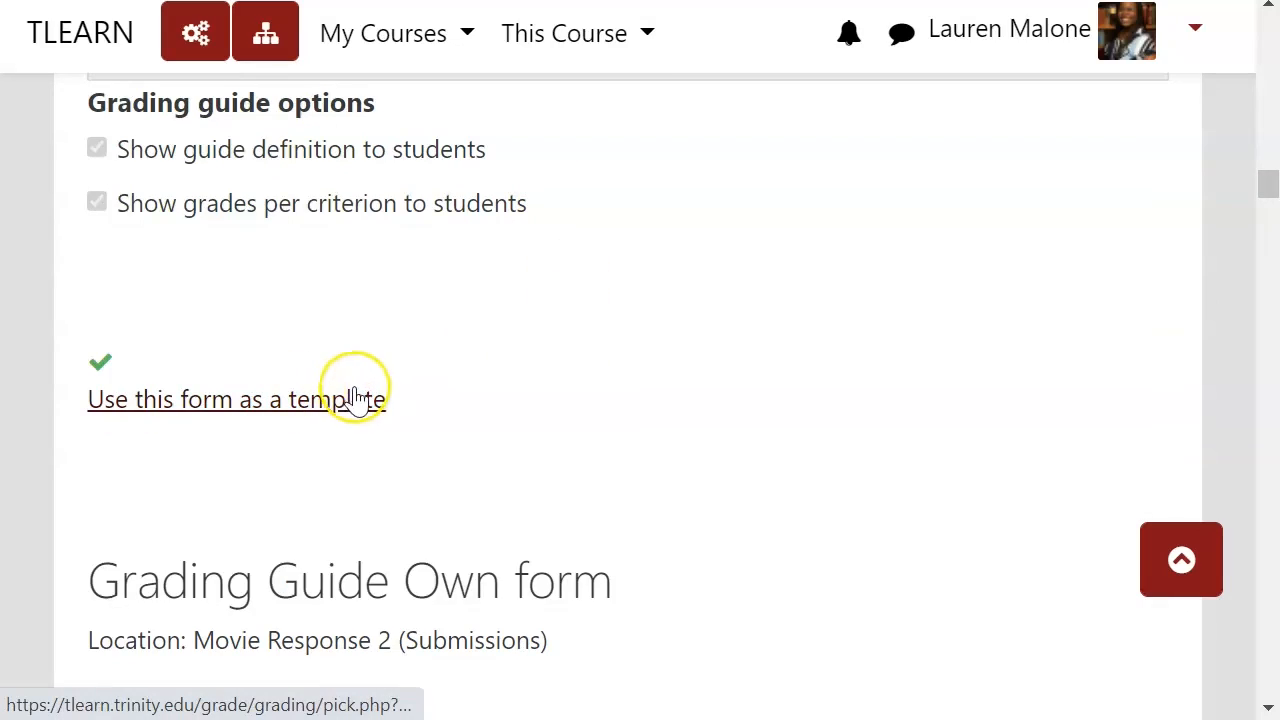
scroll(894, 294, "up", 20)
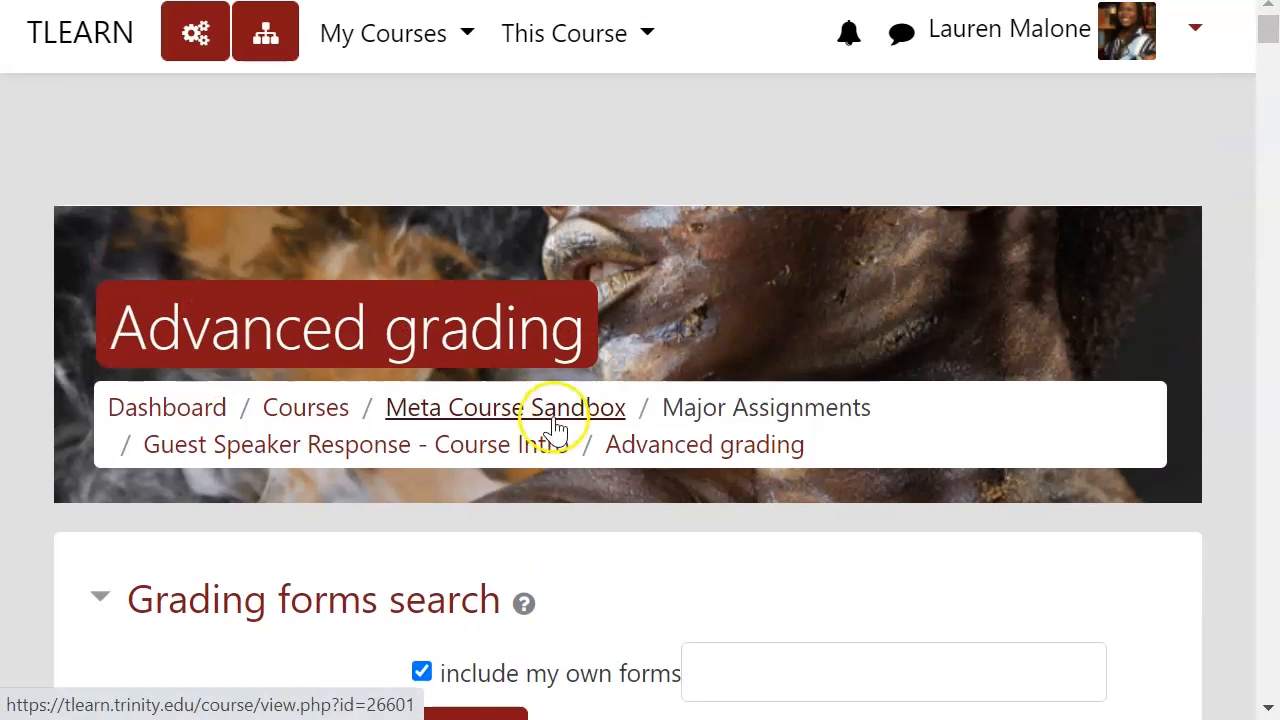
Open the Guest Speaker Response - Course Intro assignment page and review its grading summary and the group submission notice.
left_click(522, 445)
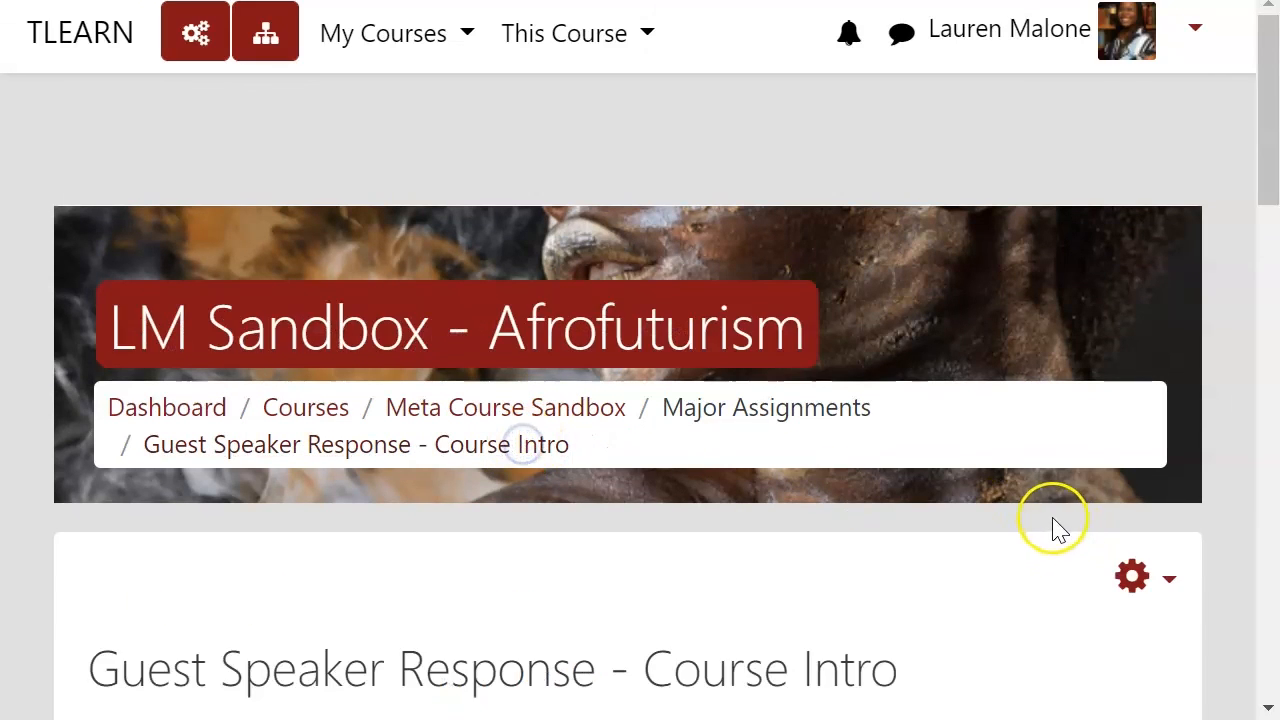
scroll(993, 483, "down", 10)
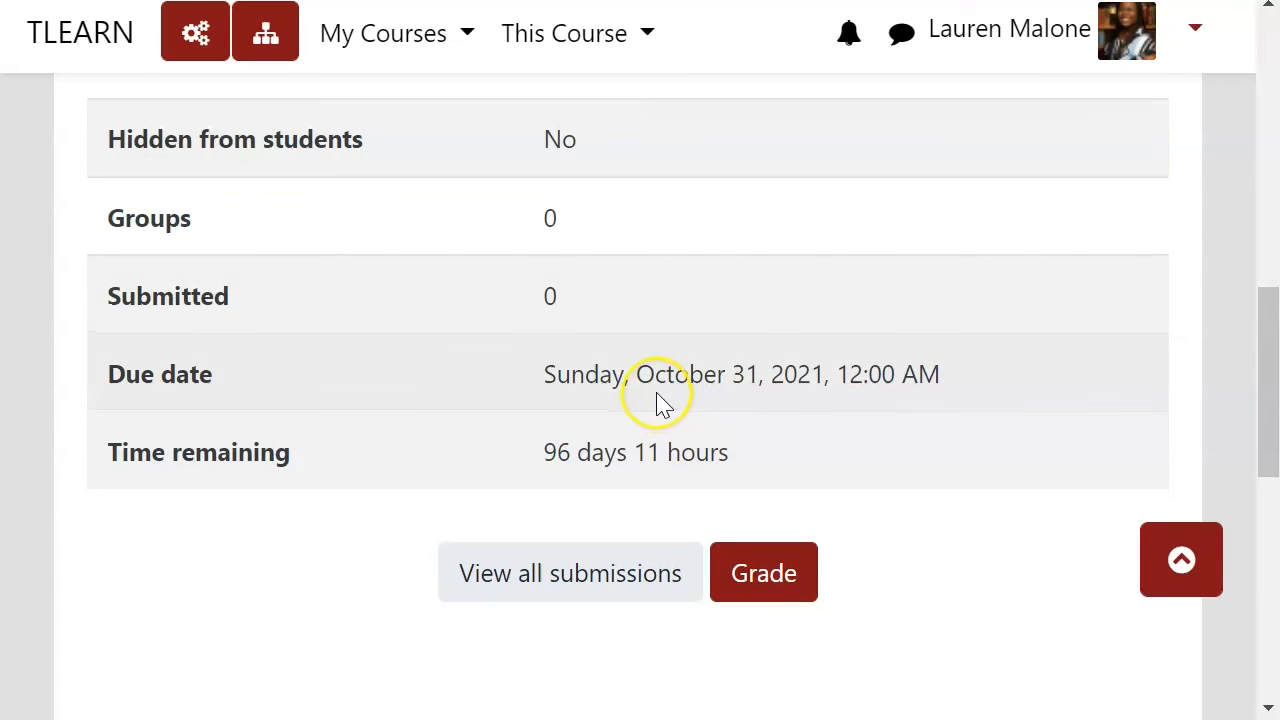
scroll(657, 402, "up", 6)
scroll(657, 402, "up", 1)
scroll(655, 404, "down", 4)
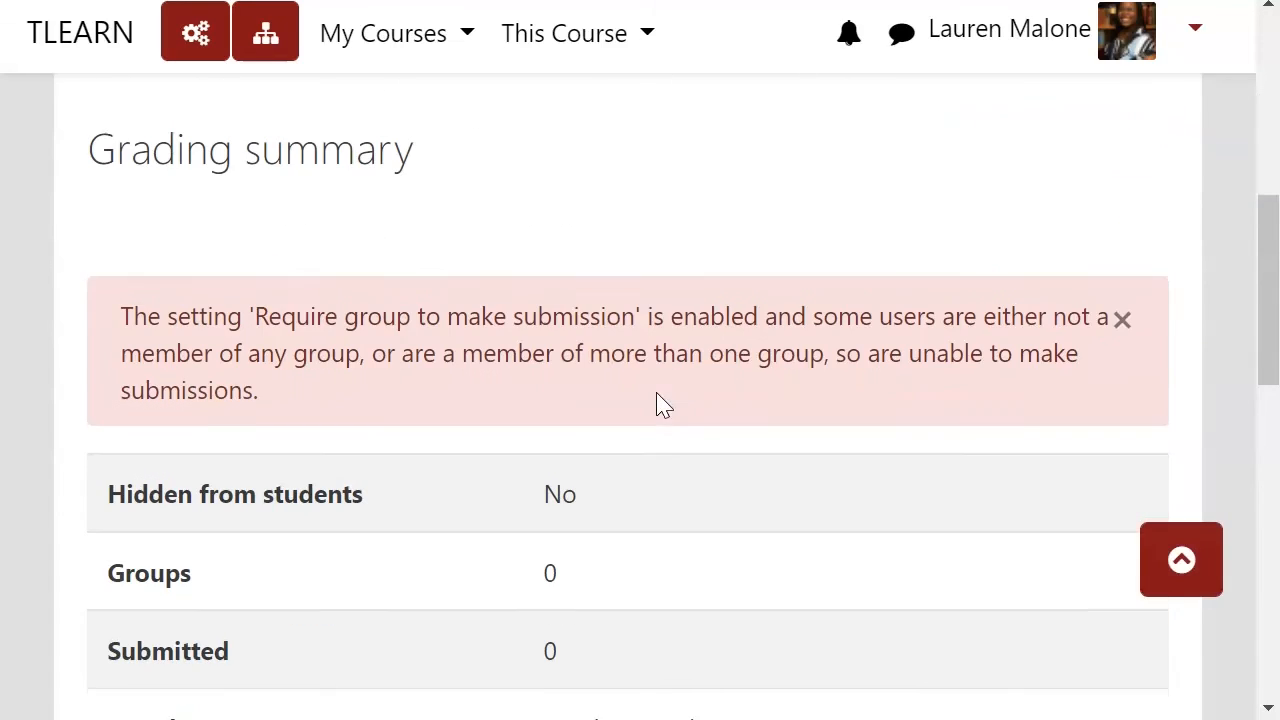
left_click_drag(237, 251, 717, 246)
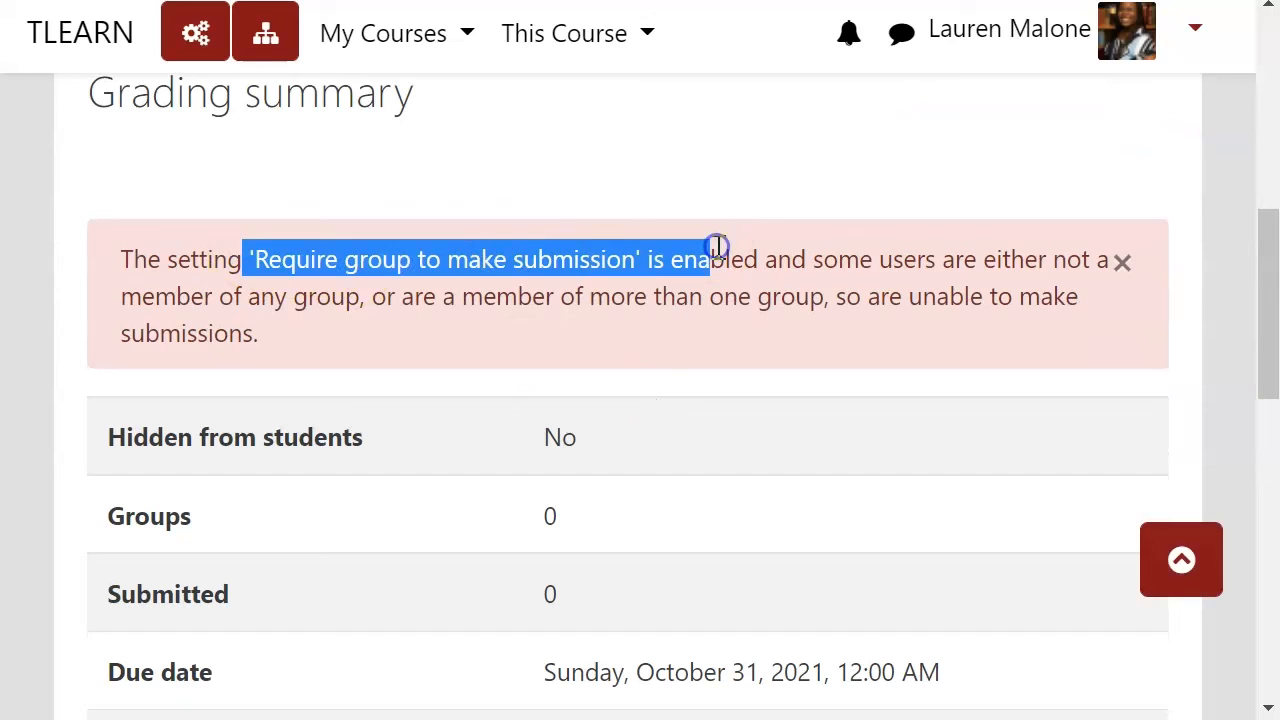
left_click(783, 259)
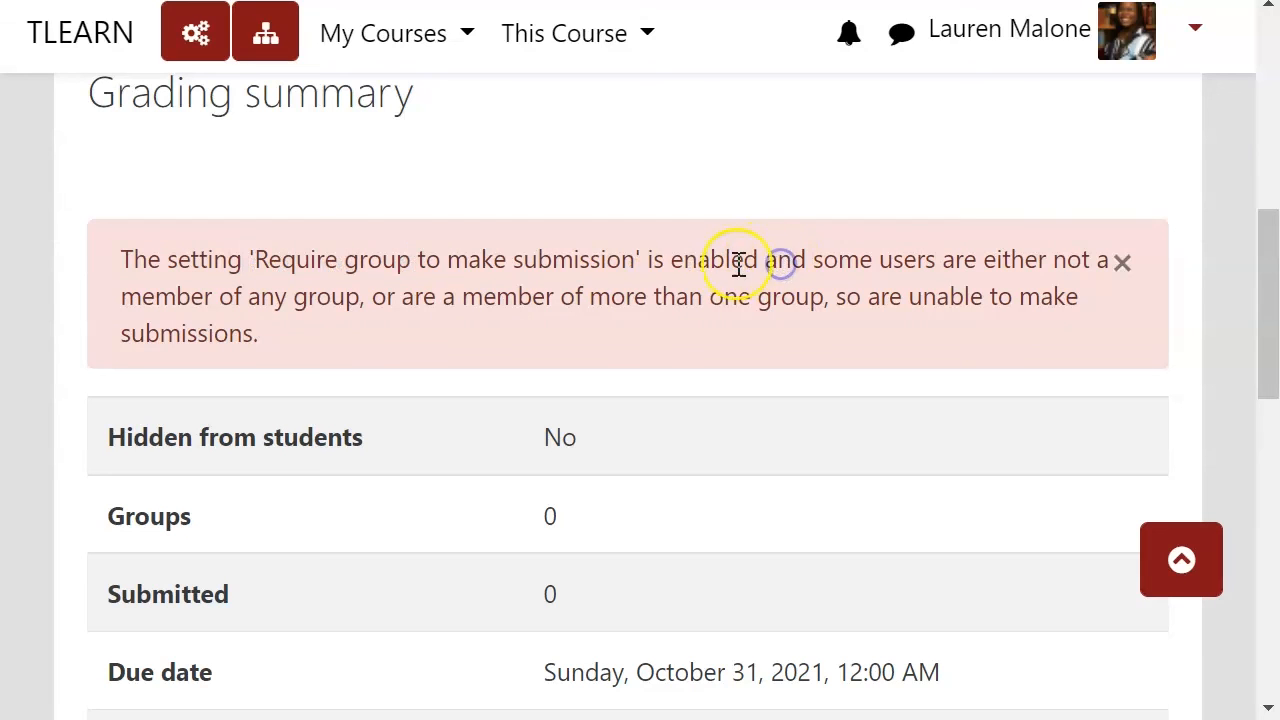
Return to the Meta Course Sandbox course and locate the Guest Speaker Response - Course Intro assignment under Major Assignments.
scroll(755, 283, "up", 8)
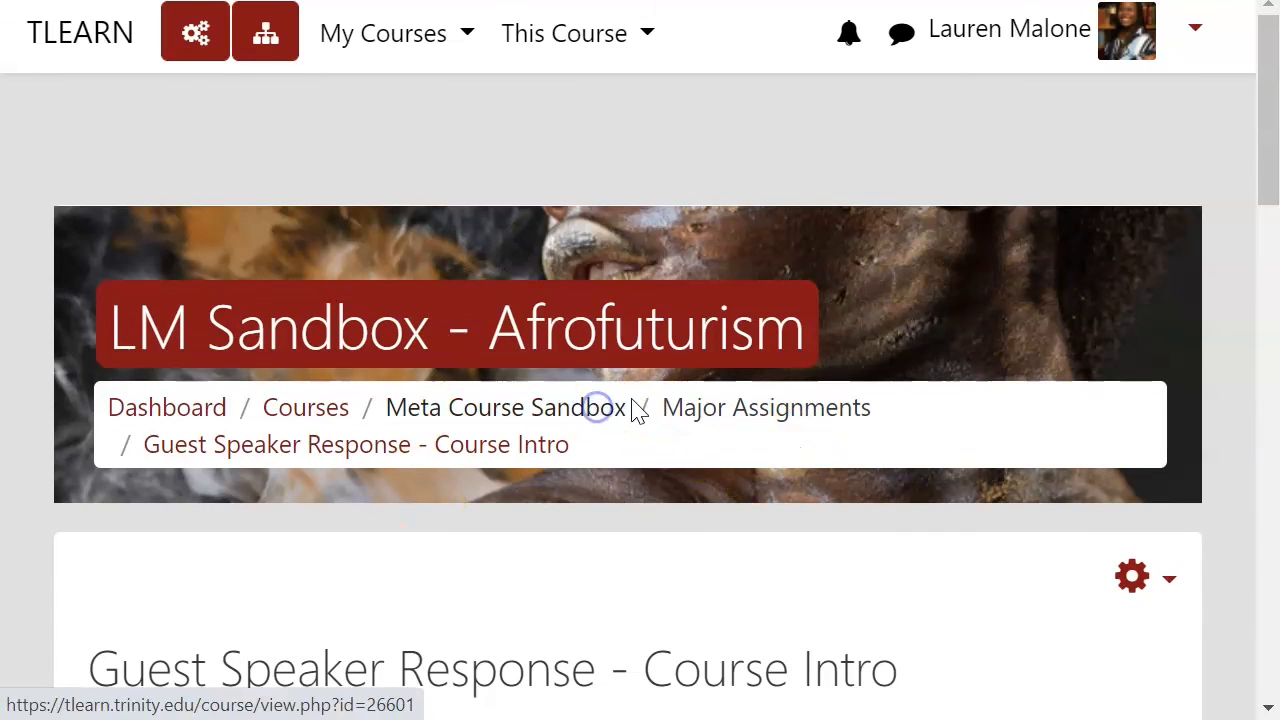
left_click(600, 408)
scroll(632, 410, "down", 10)
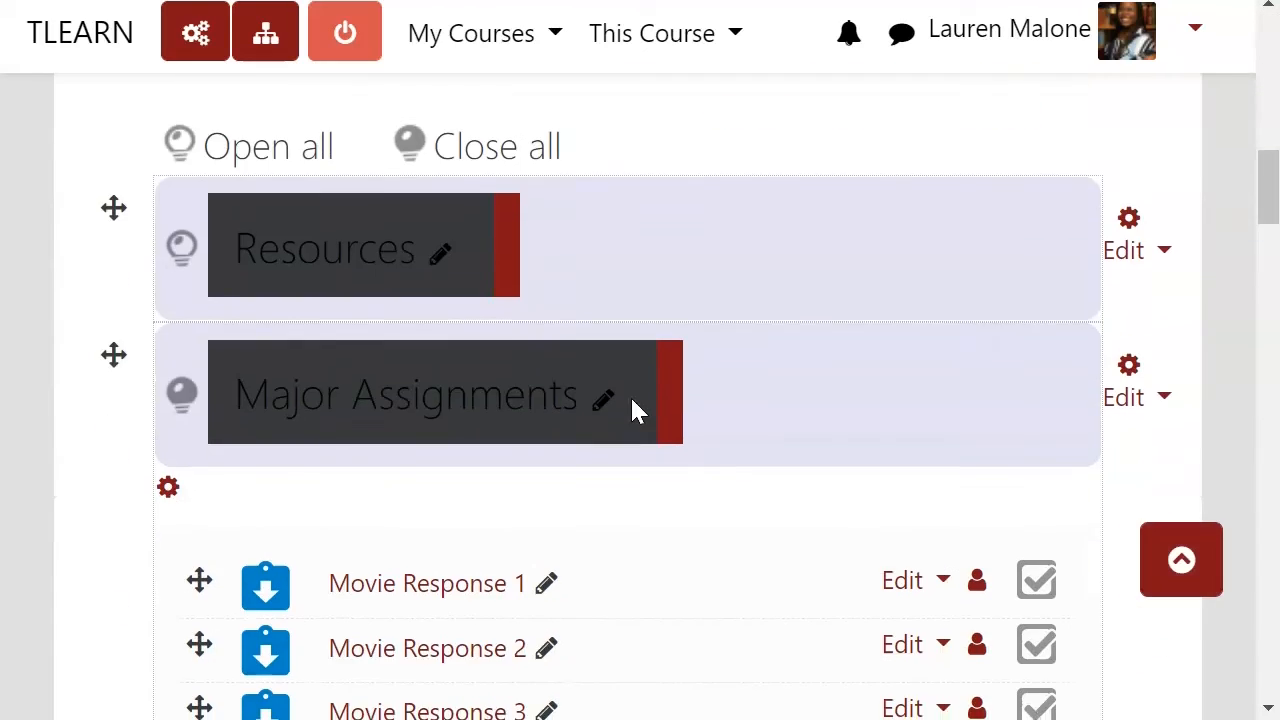
scroll(637, 410, "down", 5)
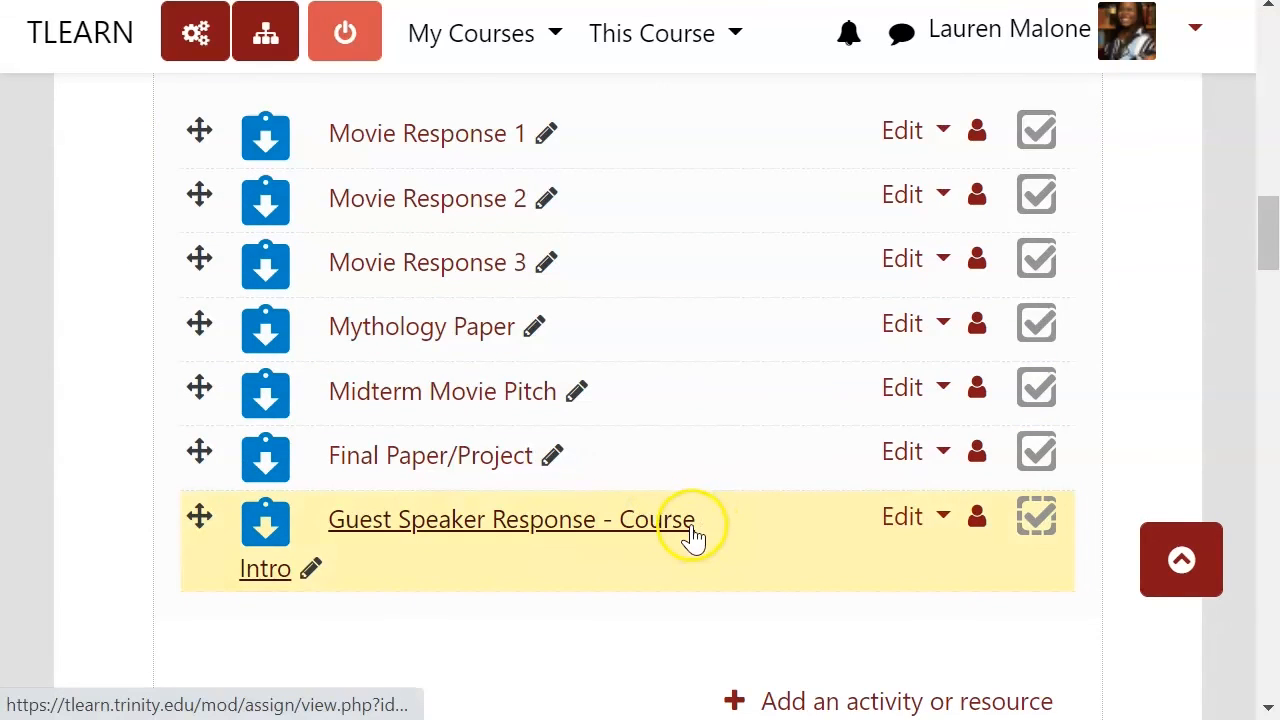